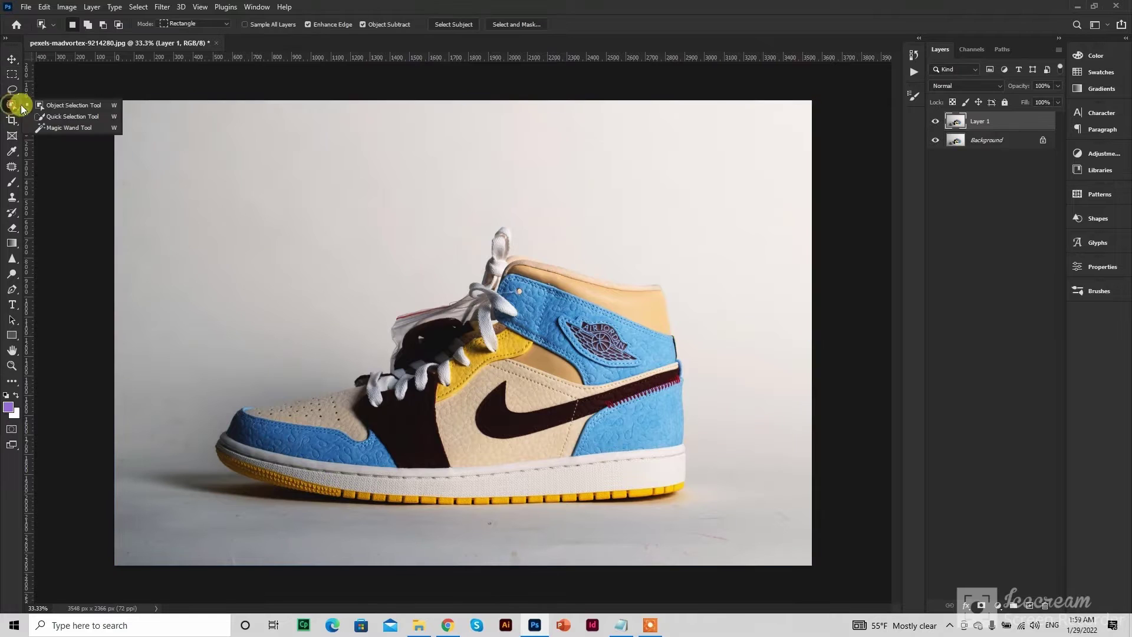
- Select the shoe with the Object Selection tool and add the missed top lace loop with a 10 px Quick Selection brush
{"action": "left_click", "coordinate": [55, 108]}
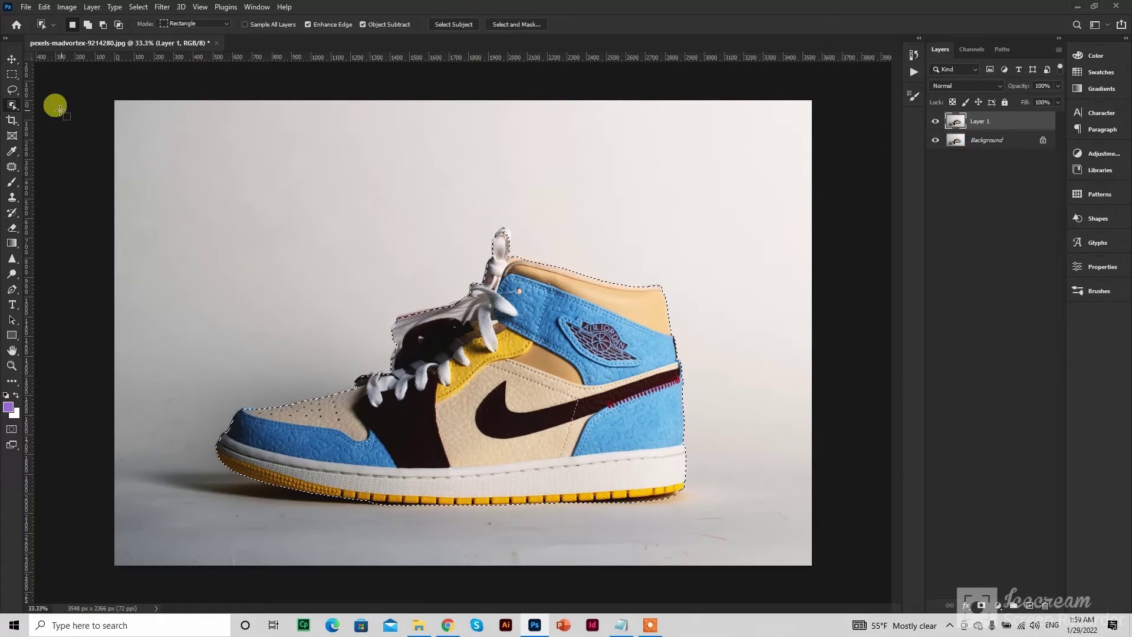
{"action": "right_click", "coordinate": [12, 105]}
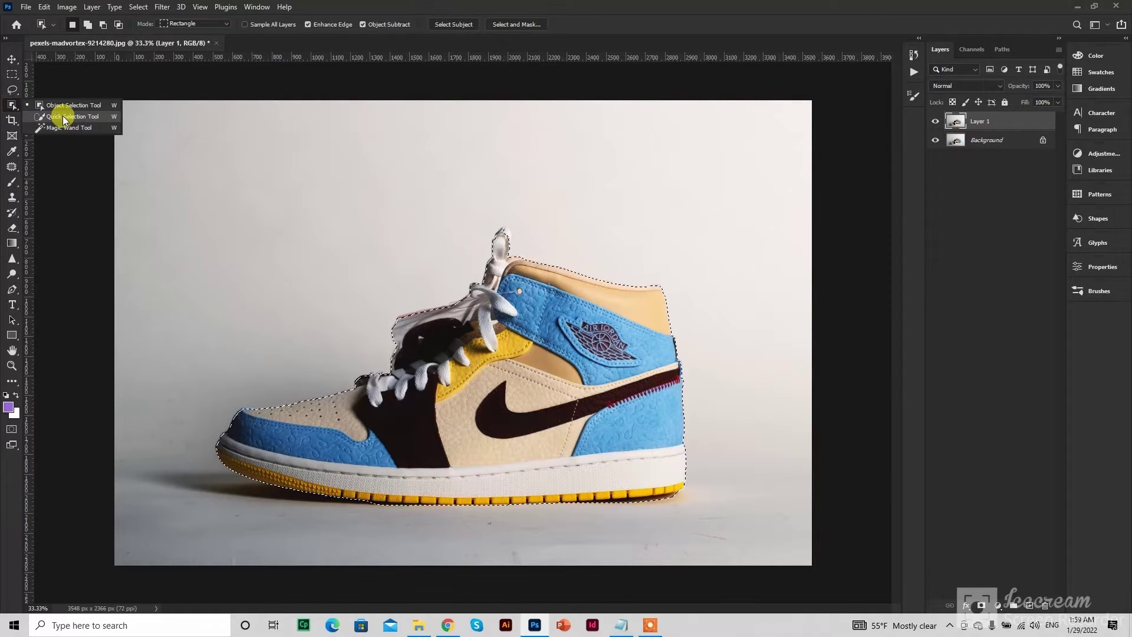
{"action": "left_click", "coordinate": [63, 118]}
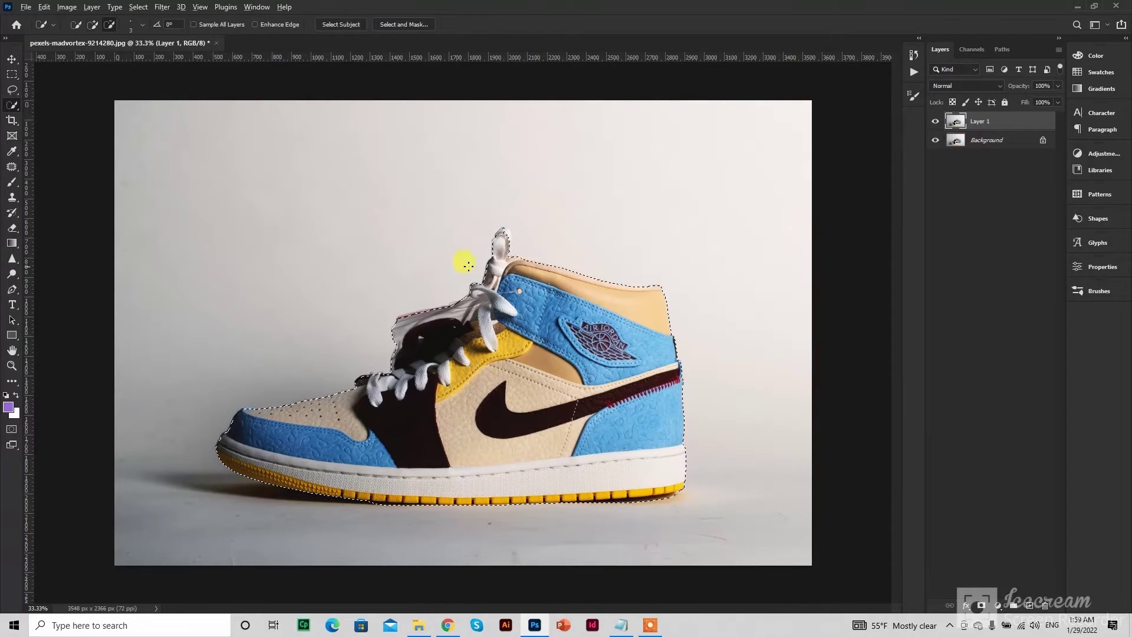
{"action": "scroll", "coordinate": [503, 235], "scroll_direction": "up", "scroll_amount": 5}
{"action": "scroll", "coordinate": [478, 218], "scroll_direction": "up", "scroll_amount": 2}
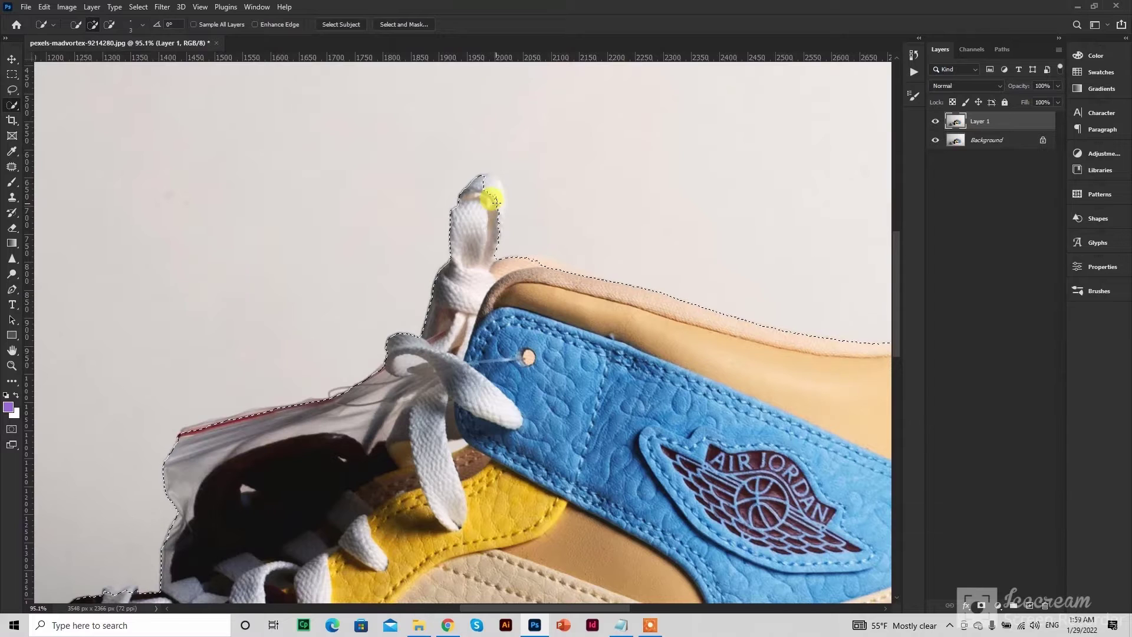
{"action": "right_click", "coordinate": [488, 200]}
{"action": "left_click", "coordinate": [484, 199]}
{"action": "left_click", "coordinate": [141, 23]}
{"action": "type", "text": "10"}
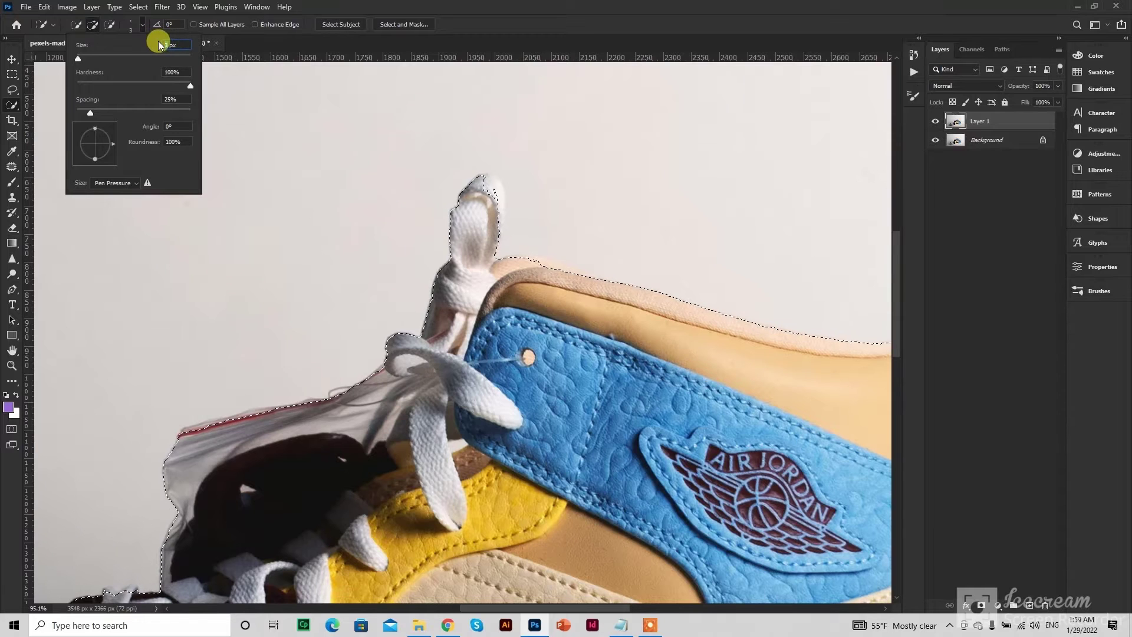
{"action": "key", "text": "Return"}
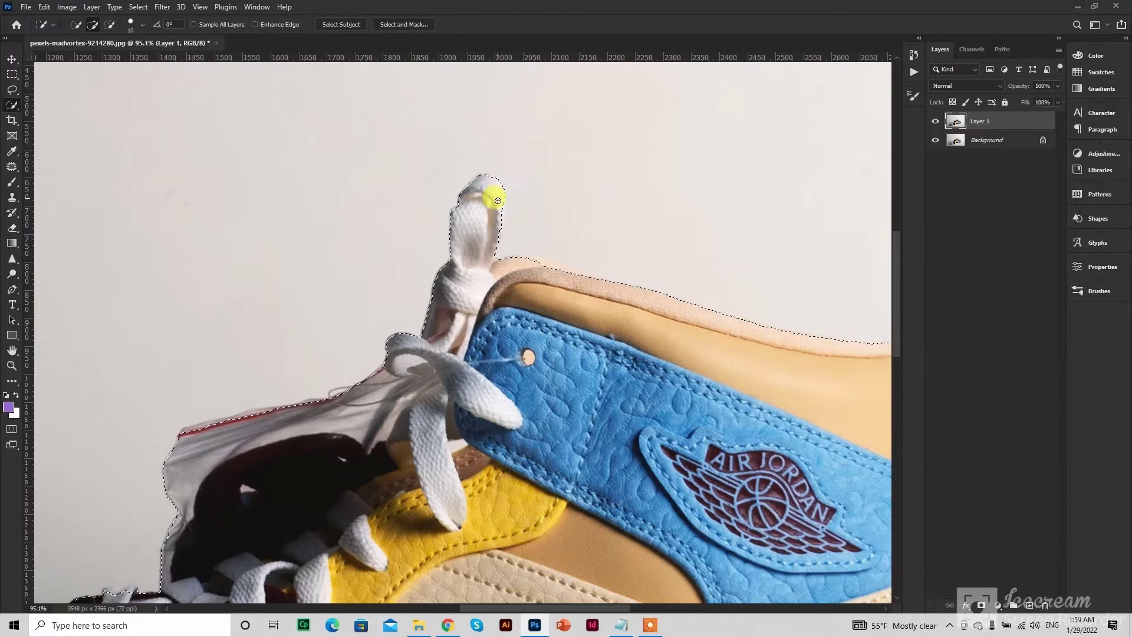
- Refine the shoe selection along the tongue edge and add the missed part of the front laces
{"action": "scroll", "coordinate": [496, 302], "scroll_direction": "down", "scroll_amount": 6}
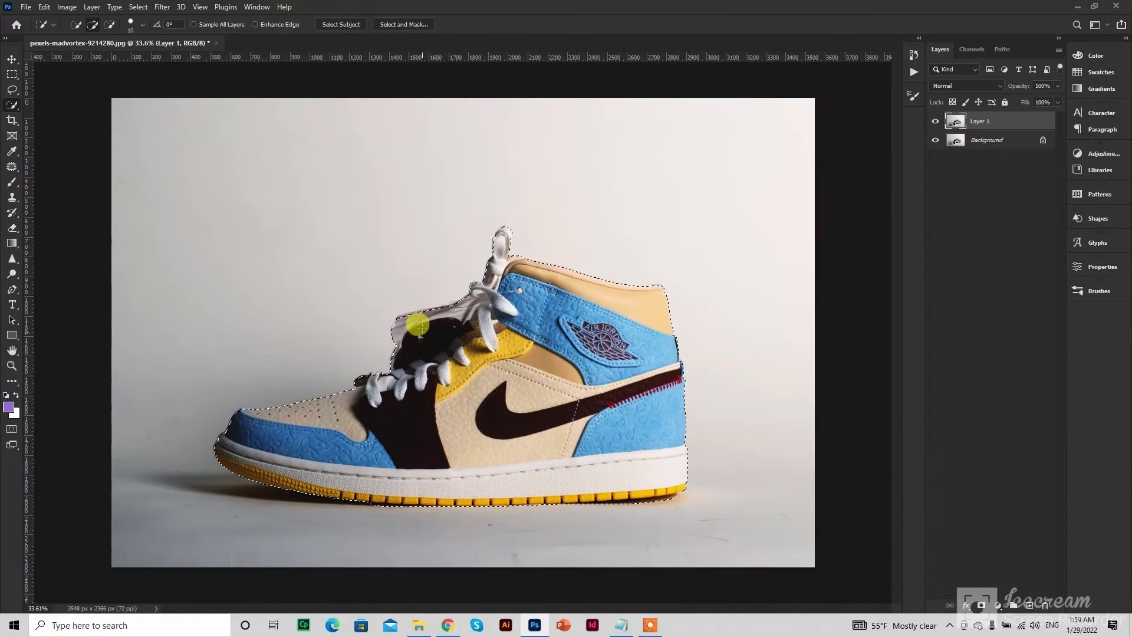
{"action": "scroll", "coordinate": [422, 353], "scroll_direction": "up", "scroll_amount": 2}
{"action": "scroll", "coordinate": [418, 352], "scroll_direction": "up", "scroll_amount": 4}
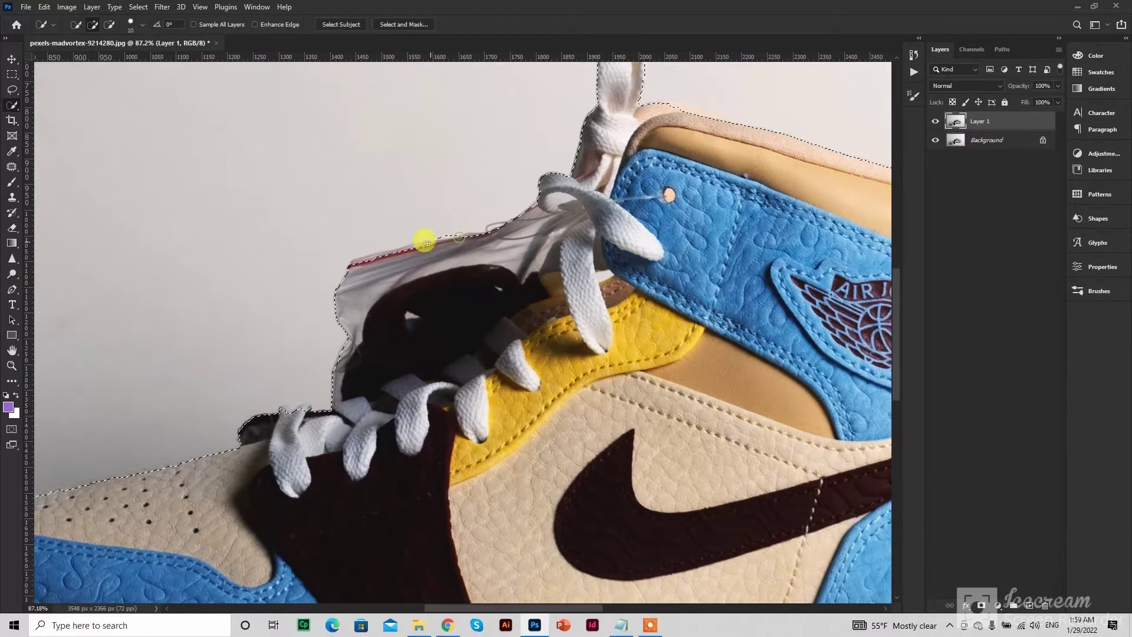
{"action": "key", "text": "alt+shift"}
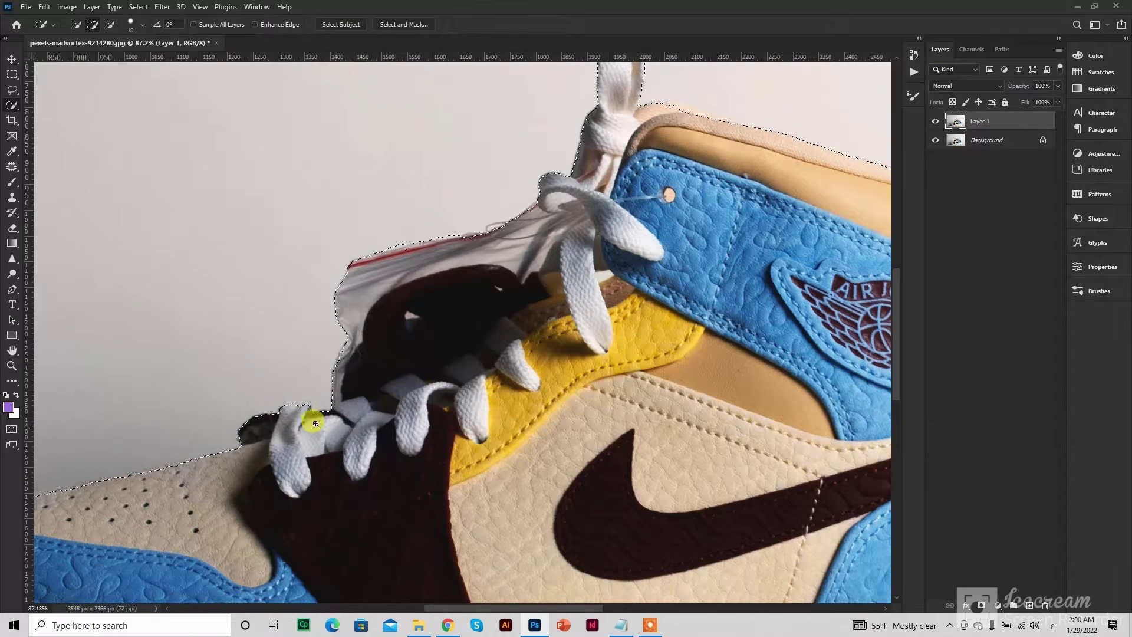
- Copy the selected shoe onto a new layer and hide the Background layer
{"action": "scroll", "coordinate": [322, 404], "scroll_direction": "down", "scroll_amount": 4}
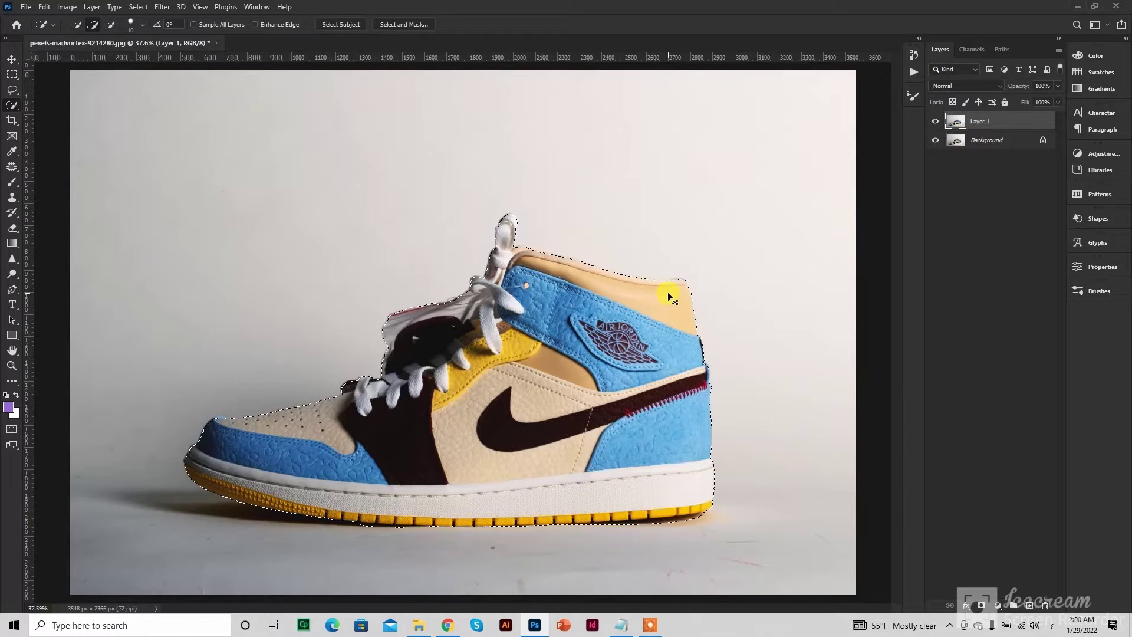
{"action": "key", "text": "ctrl+j"}
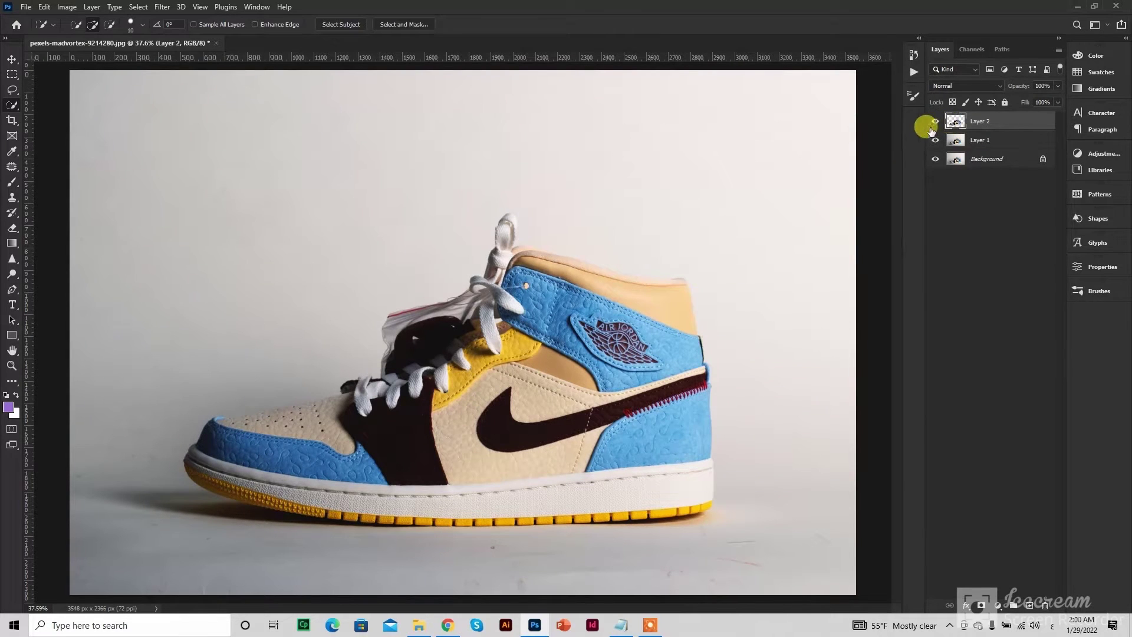
{"action": "left_click", "coordinate": [935, 159]}
- Toggle the visibility of the shoe cutout and Layer 1 to inspect the isolated shoe
{"action": "left_click", "coordinate": [936, 122]}
{"action": "left_click", "coordinate": [936, 122]}
{"action": "left_click", "coordinate": [936, 140]}
{"action": "left_click", "coordinate": [937, 139]}
{"action": "left_click", "coordinate": [936, 140]}
{"action": "left_click", "coordinate": [937, 140]}
- Draw an unfilled triangle shape about 1284 by 1112 px directly above Layer 1, behind the front half of the shoe cutout
{"action": "left_click", "coordinate": [986, 141]}
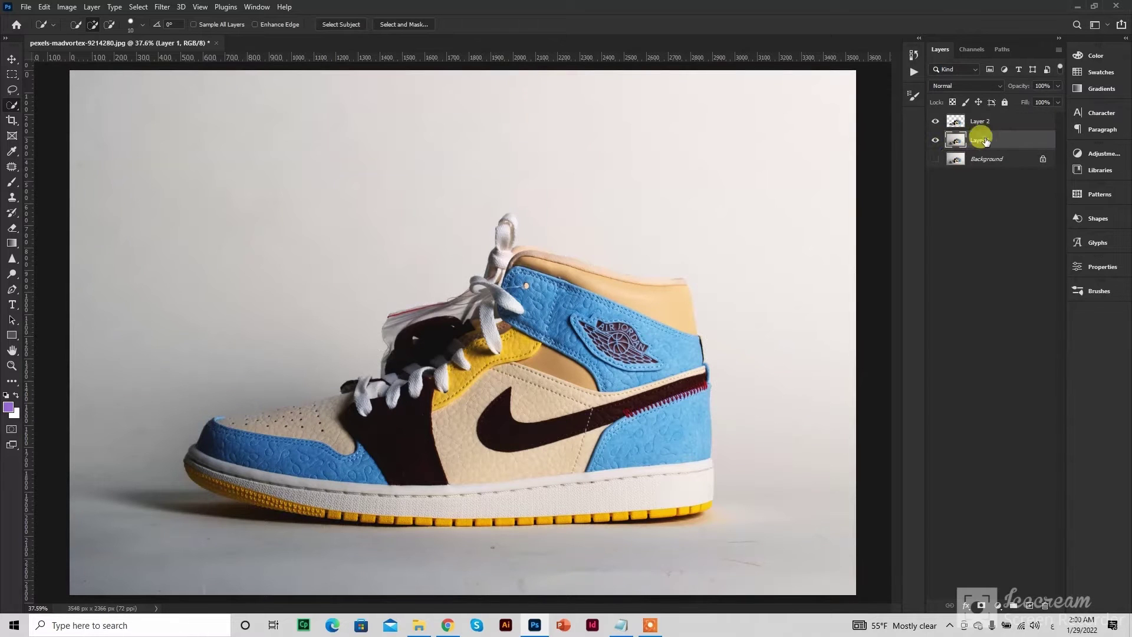
{"action": "scroll", "coordinate": [521, 295], "scroll_direction": "down", "scroll_amount": 3}
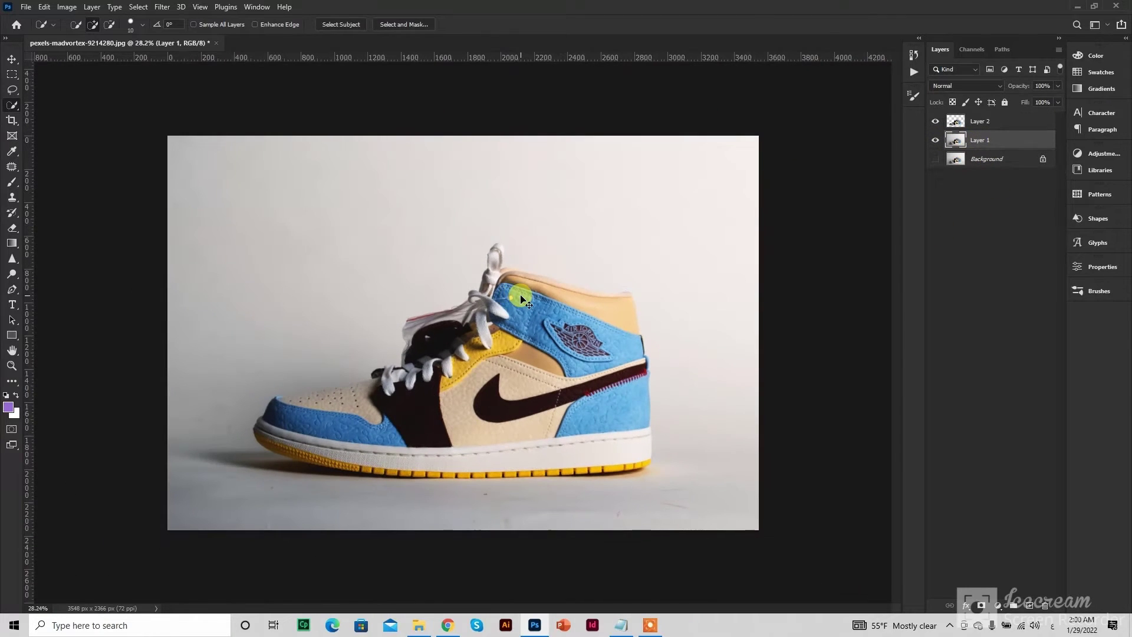
{"action": "scroll", "coordinate": [520, 298], "scroll_direction": "up", "scroll_amount": 3}
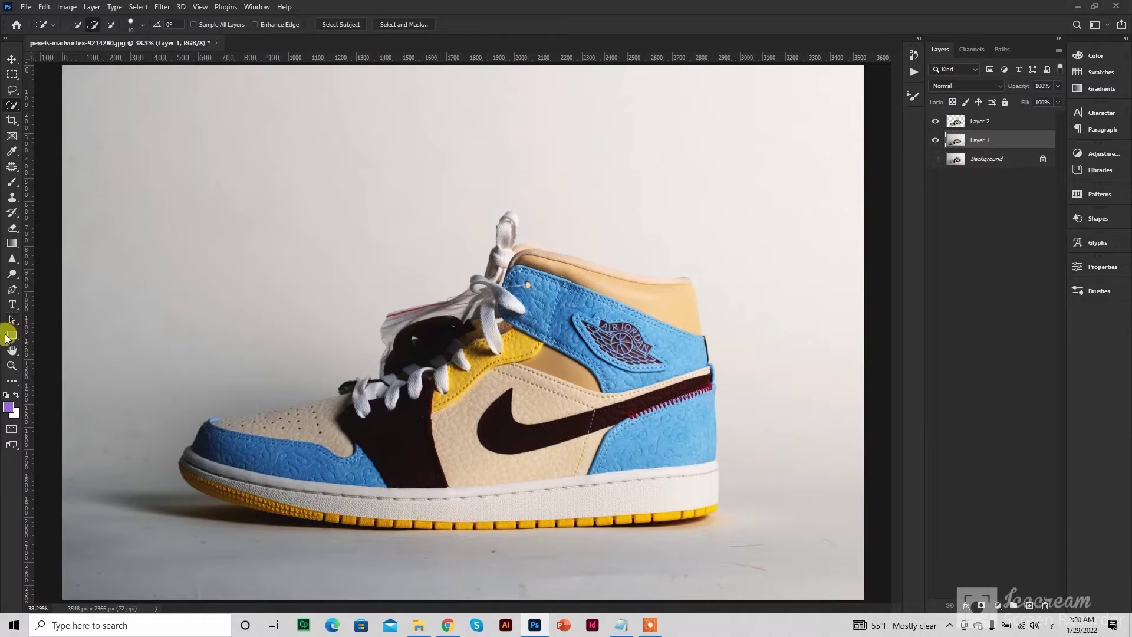
{"action": "left_click", "coordinate": [12, 336]}
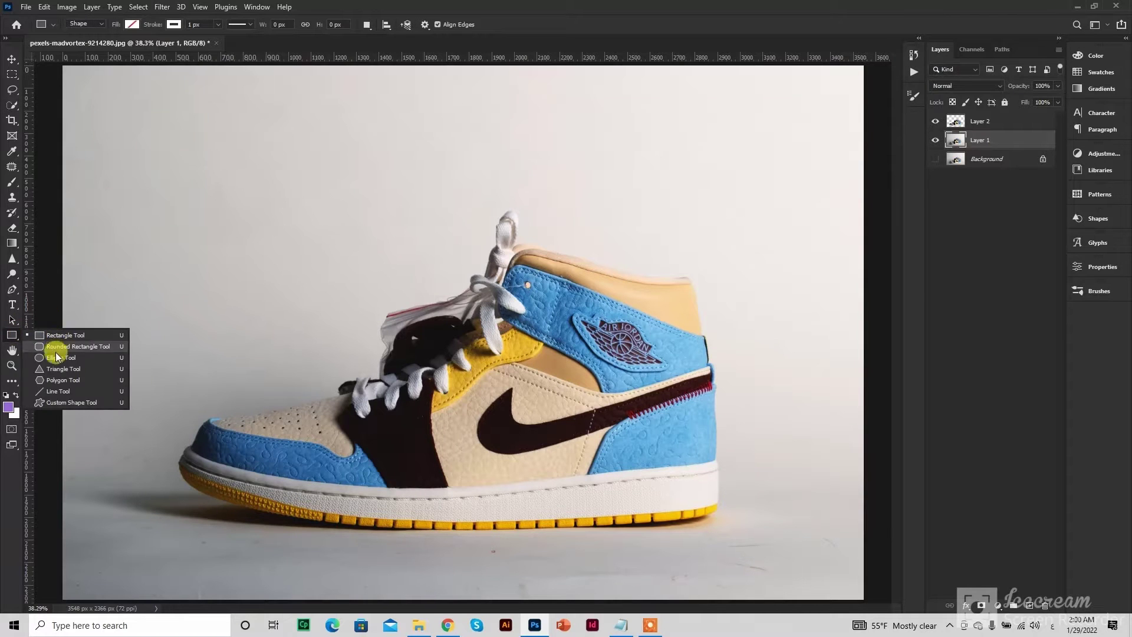
{"action": "left_click", "coordinate": [58, 368]}
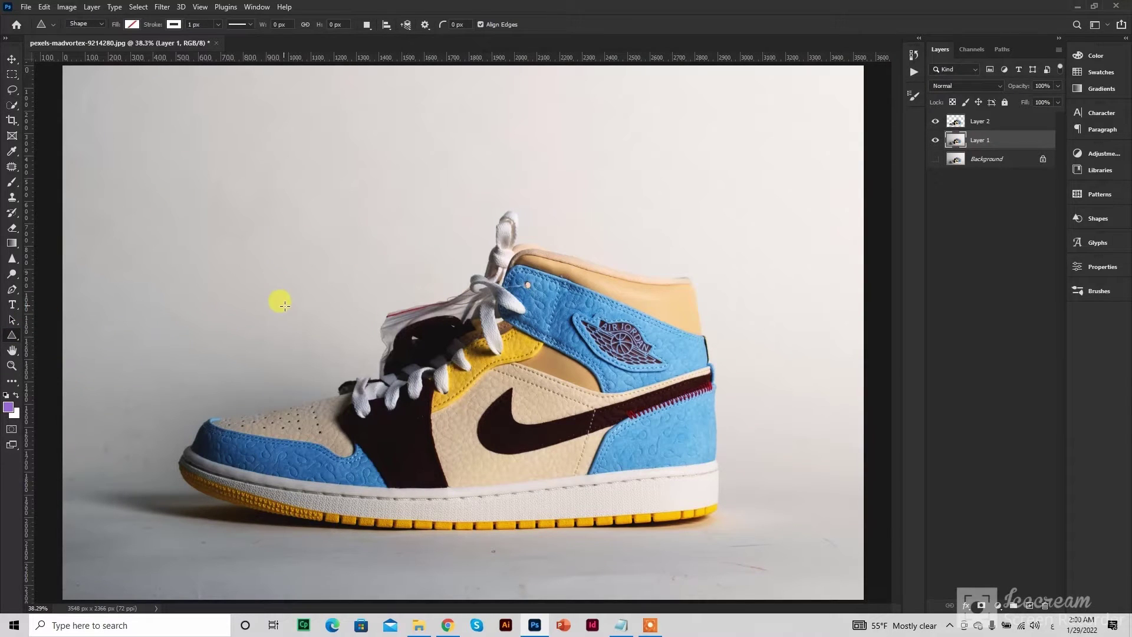
{"action": "left_click_drag", "start_coordinate": [251, 300], "coordinate": [1120, 629]}
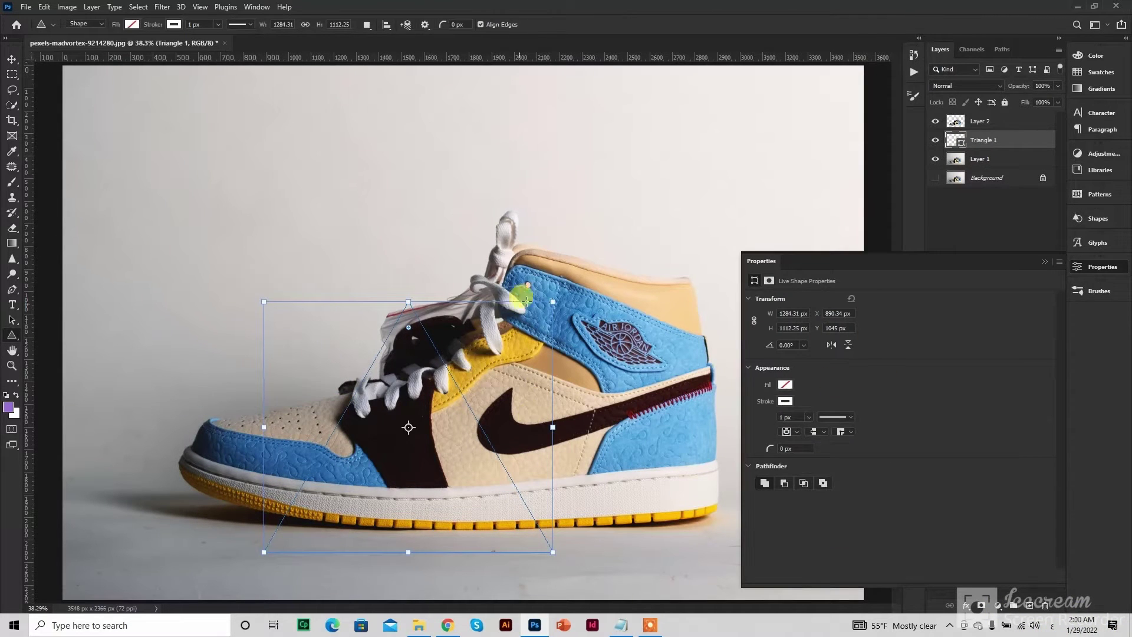
- Rotate the triangle to point left with a slight clockwise tilt and enlarge it to about 1709 by 1480 px
{"action": "left_click_drag", "start_coordinate": [552, 302], "coordinate": [341, 239]}
{"action": "left_click", "coordinate": [1044, 260]}
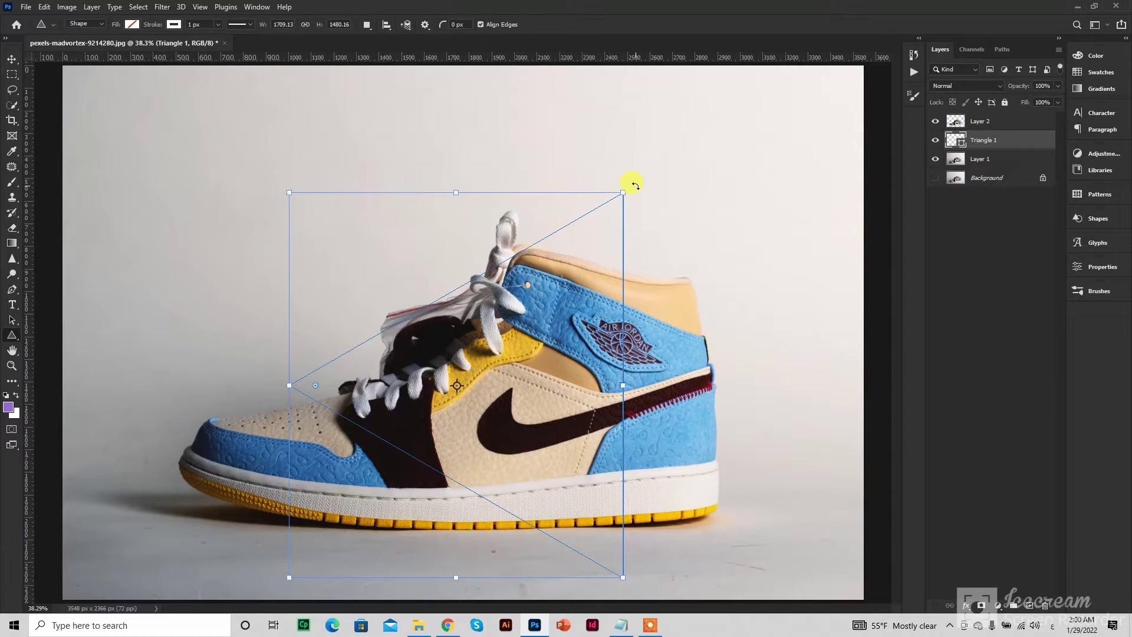
{"action": "left_click_drag", "start_coordinate": [635, 186], "coordinate": [657, 215]}
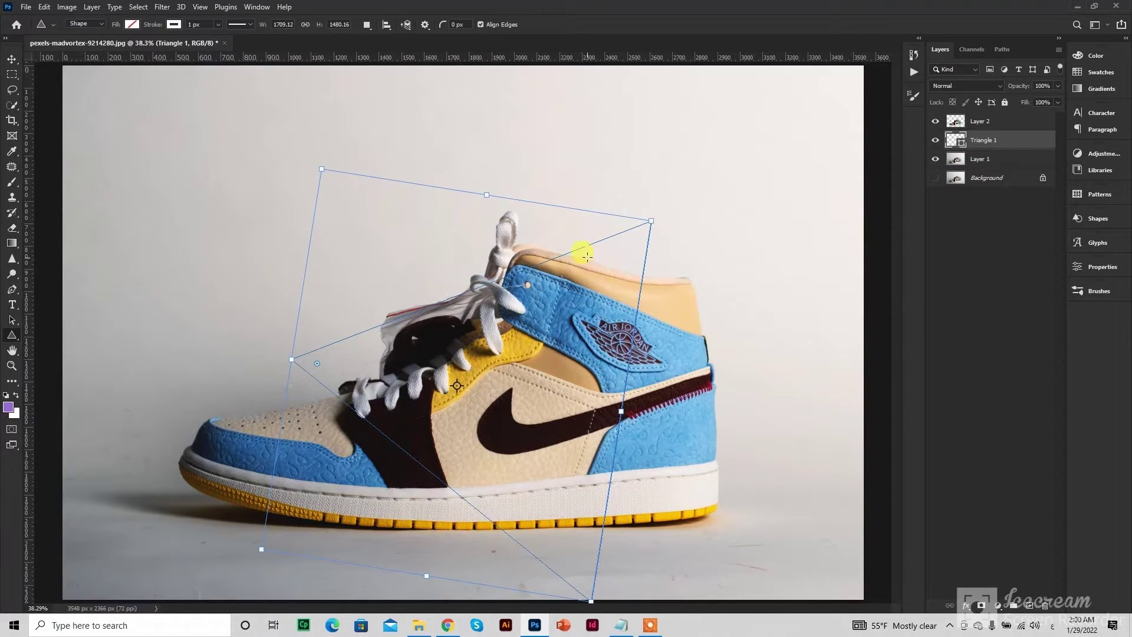
- Nudge the triangle layer up and to the left behind the shoe, keeping the shoe cutout in place
{"action": "left_click", "coordinate": [11, 59]}
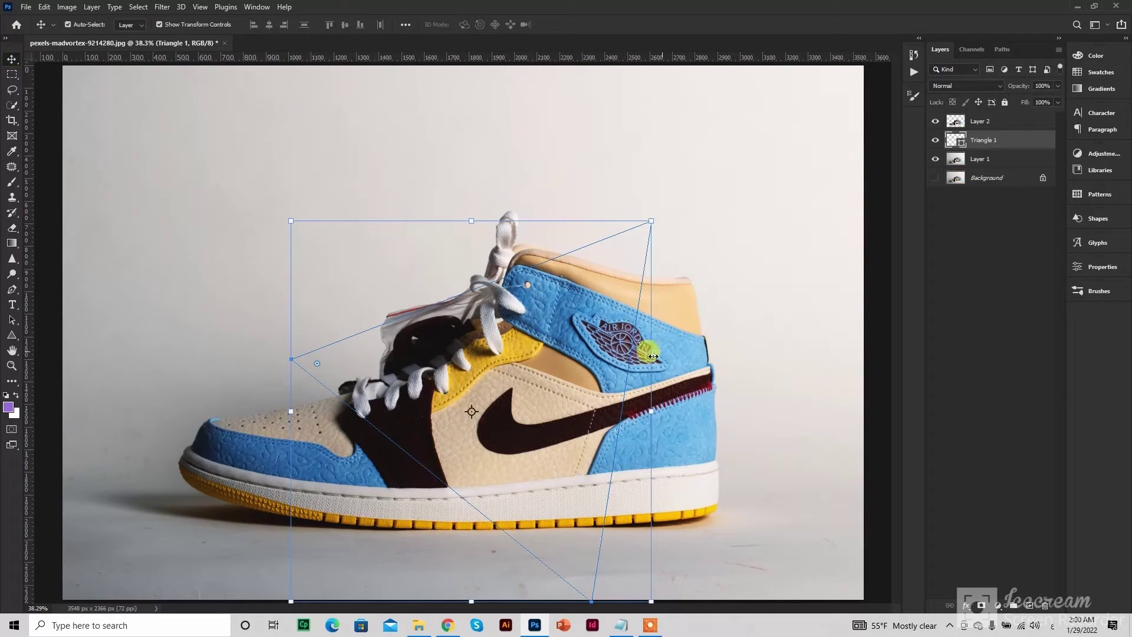
{"action": "left_click", "coordinate": [624, 380]}
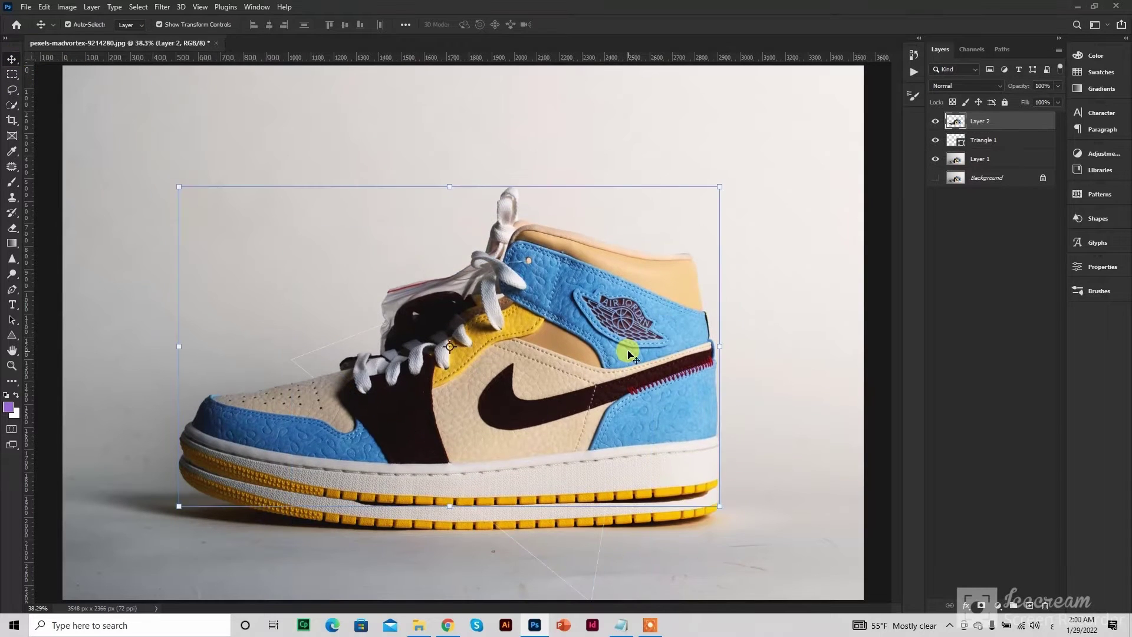
{"action": "left_click", "coordinate": [1000, 140]}
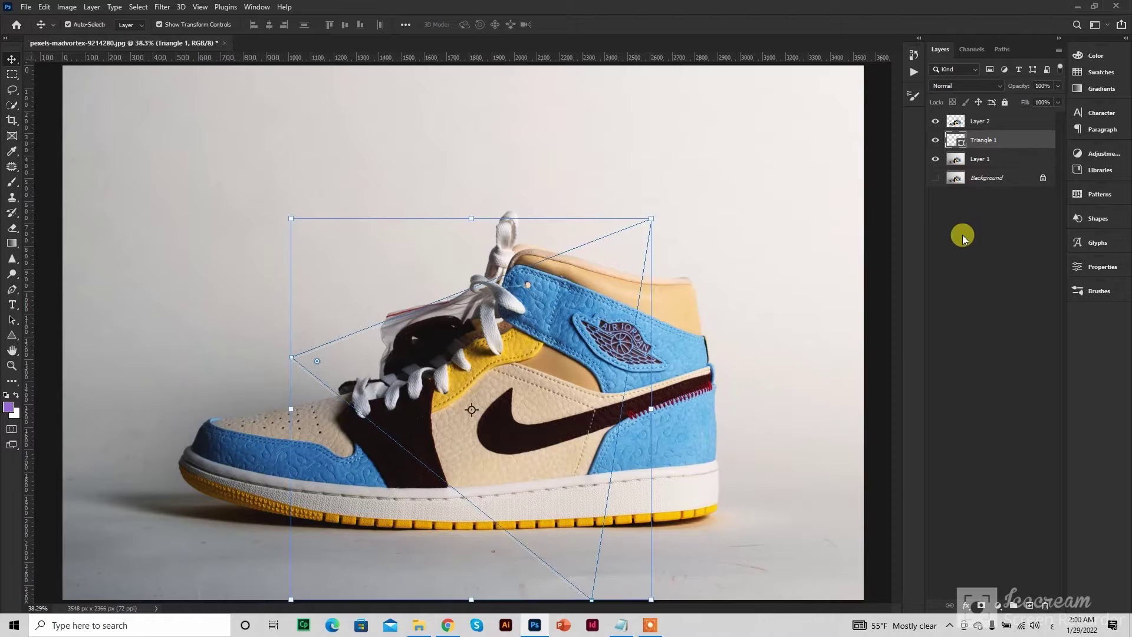
{"action": "key", "text": "shift+Up"}
{"action": "key", "text": "shift+Up"}
{"action": "key", "text": "shift+Up"}
{"action": "key", "text": "shift+Up"}
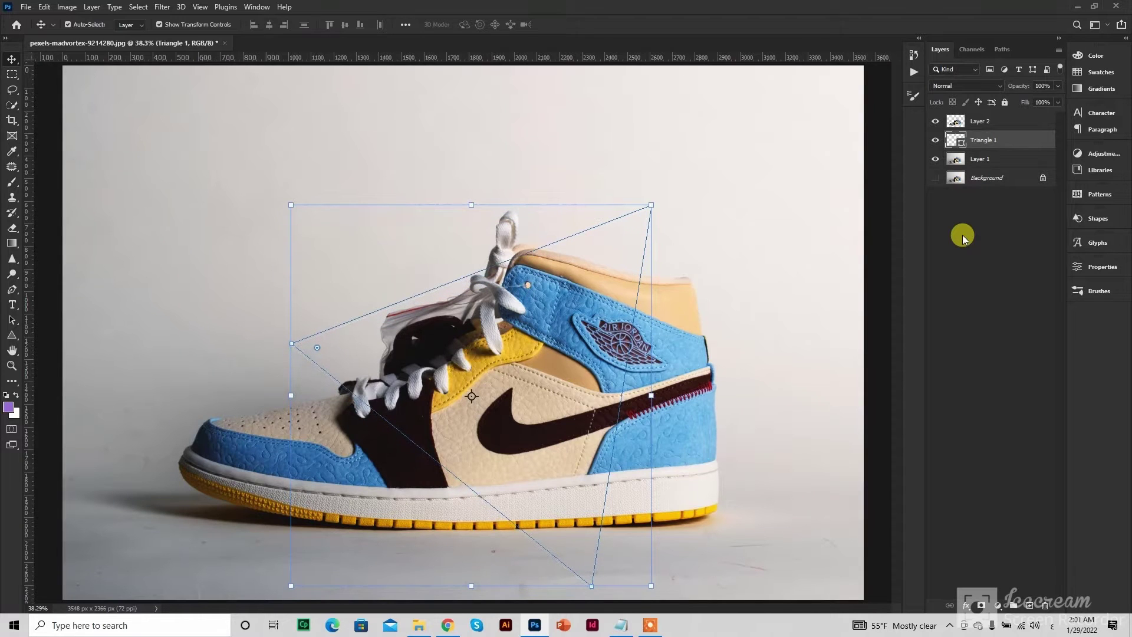
{"action": "key", "text": "shift+Up"}
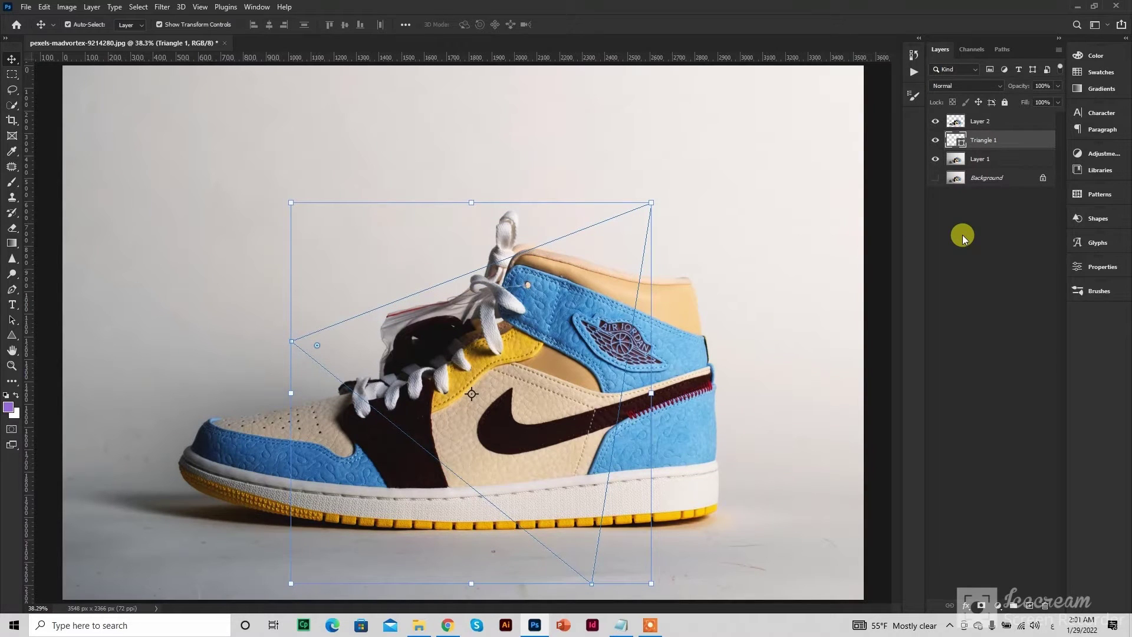
{"action": "key", "text": "shift+Left"}
{"action": "key", "text": "shift+Left"}
{"action": "key", "text": "shift+Left"}
{"action": "key", "text": "shift+Left"}
{"action": "key", "text": "shift+Left"}
{"action": "key", "text": "shift+Left"}
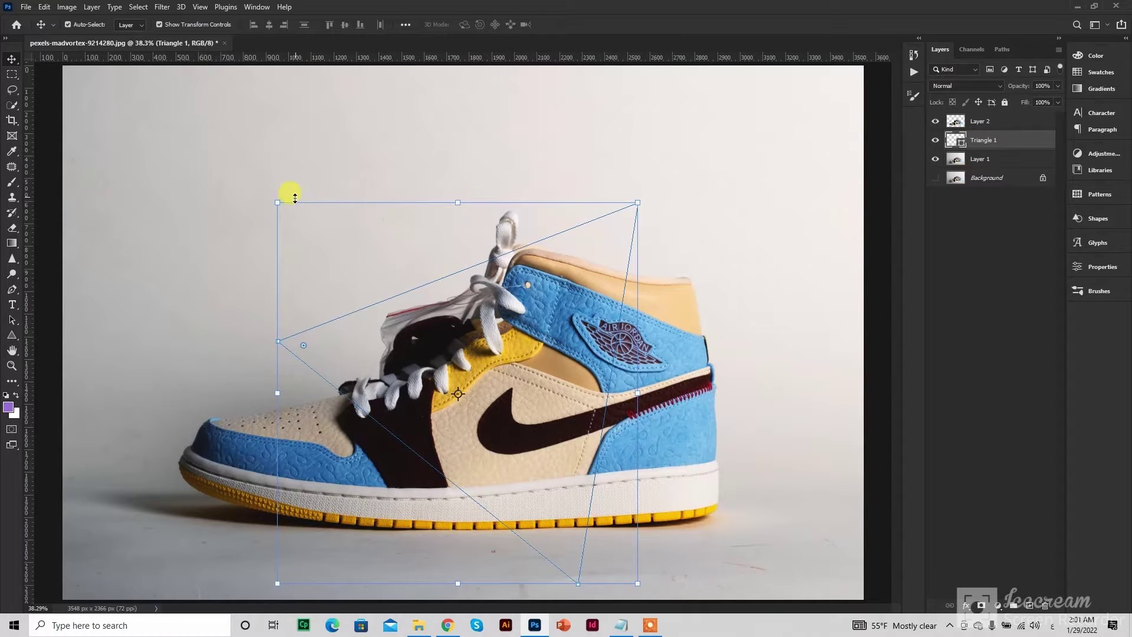
- Transform the triangle to about 106% scale with a 5.7° rotation, centred at X 1710 px and Y 1352 px
{"action": "left_click_drag", "start_coordinate": [275, 201], "coordinate": [257, 176]}
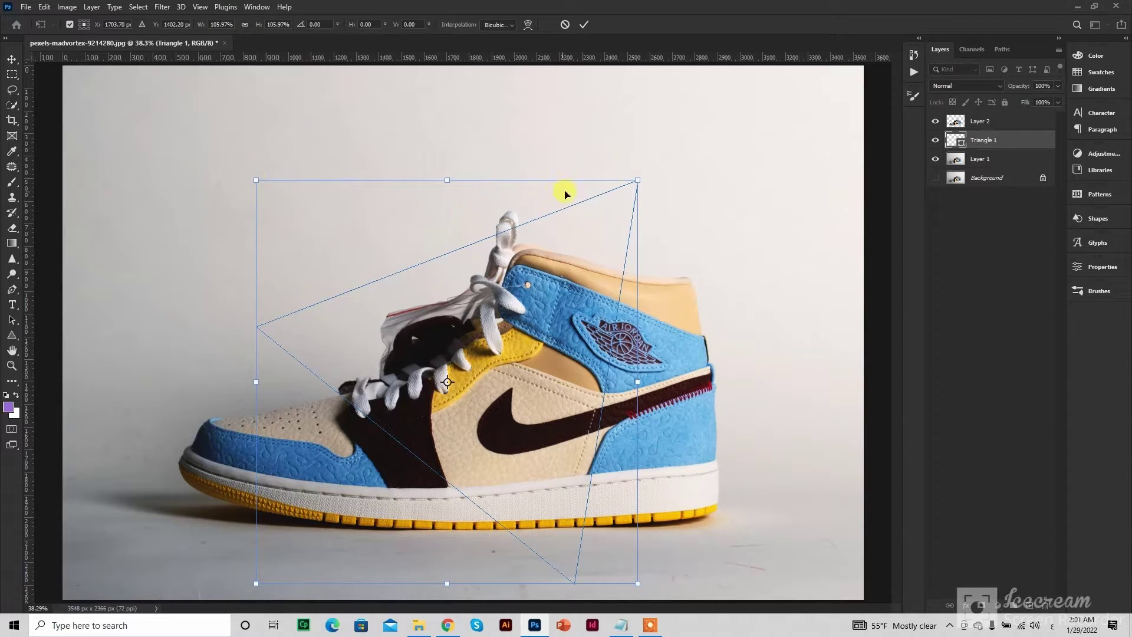
{"action": "left_click_drag", "start_coordinate": [647, 167], "coordinate": [673, 184]}
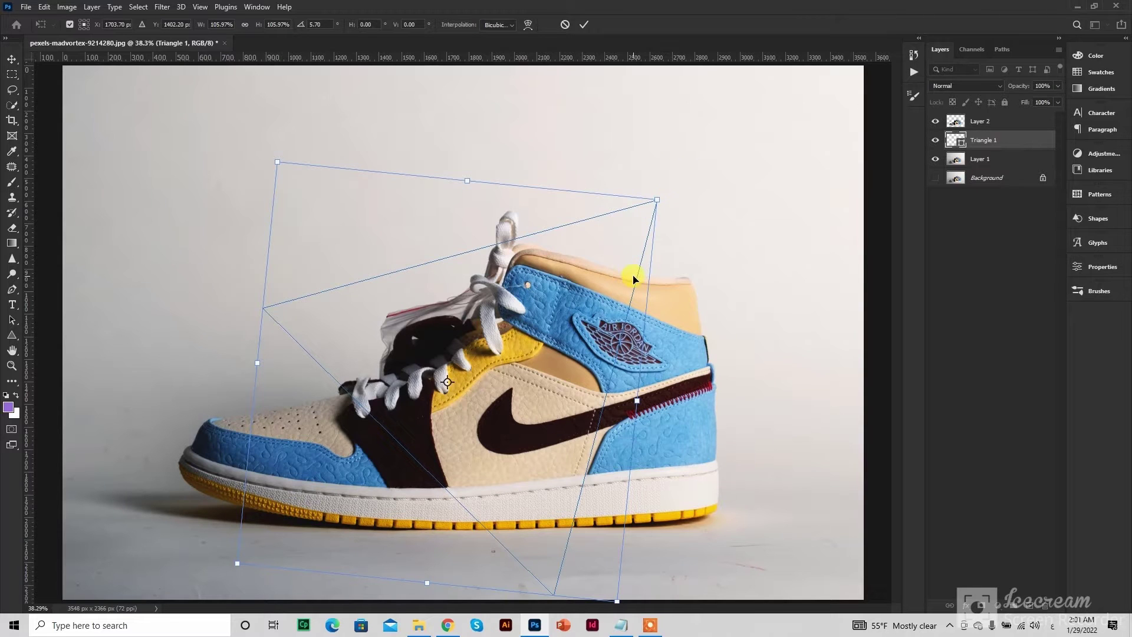
{"action": "left_click_drag", "start_coordinate": [637, 278], "coordinate": [637, 268]}
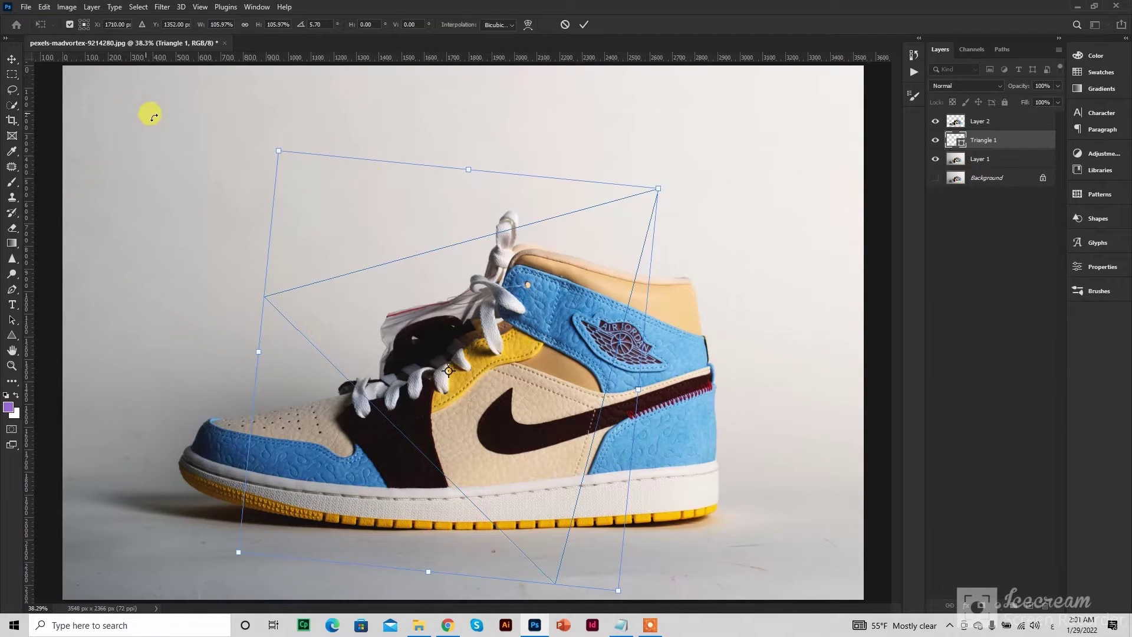
{"action": "left_click", "coordinate": [1101, 267]}
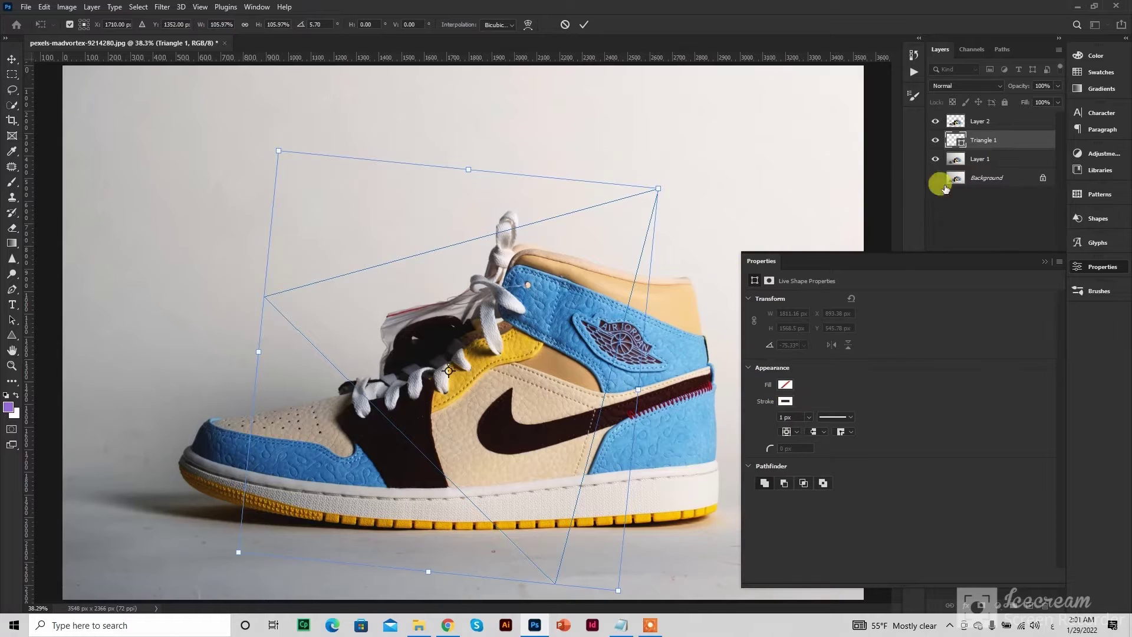
{"action": "left_click", "coordinate": [1104, 266]}
{"action": "key", "text": "Return"}
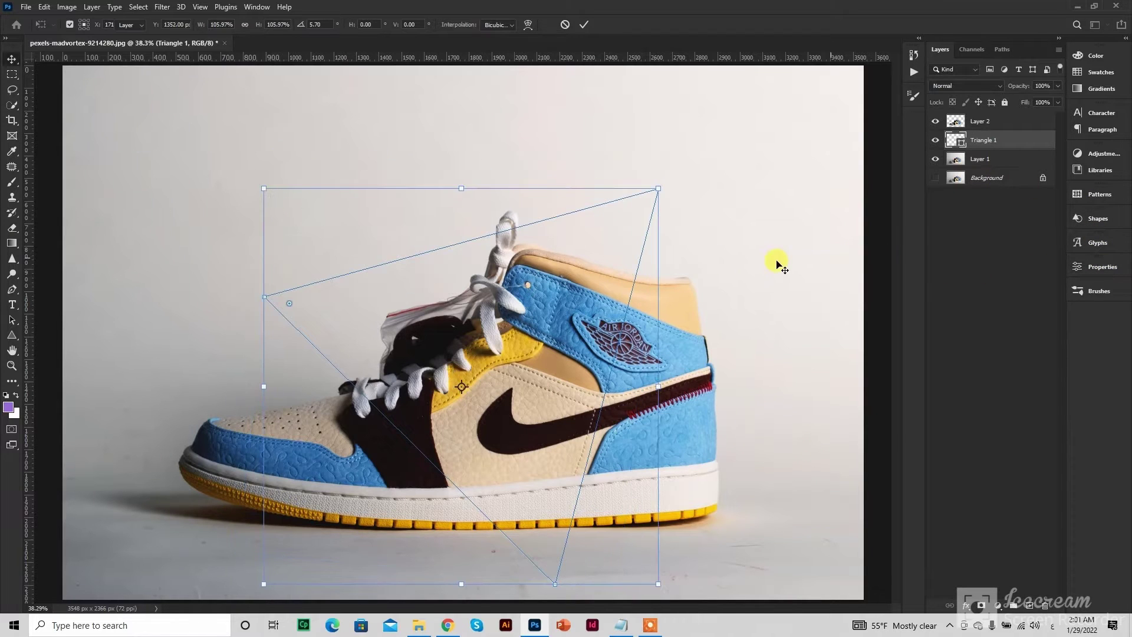
- Give the triangle a white stroke 10 px wide
{"action": "left_click", "coordinate": [1089, 272]}
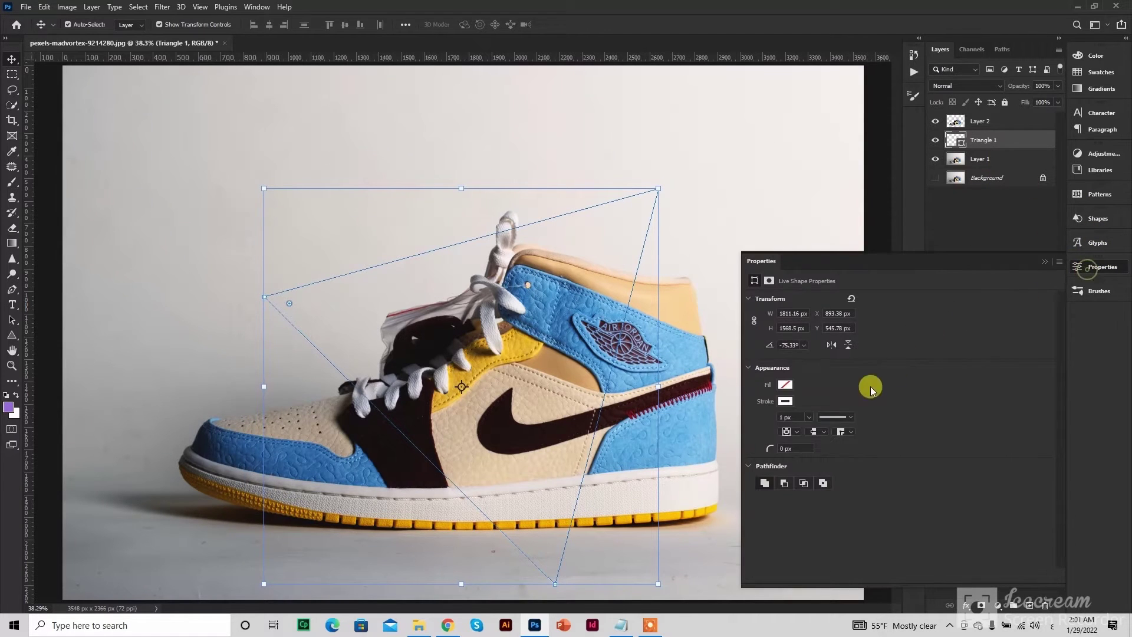
{"action": "left_click", "coordinate": [786, 401]}
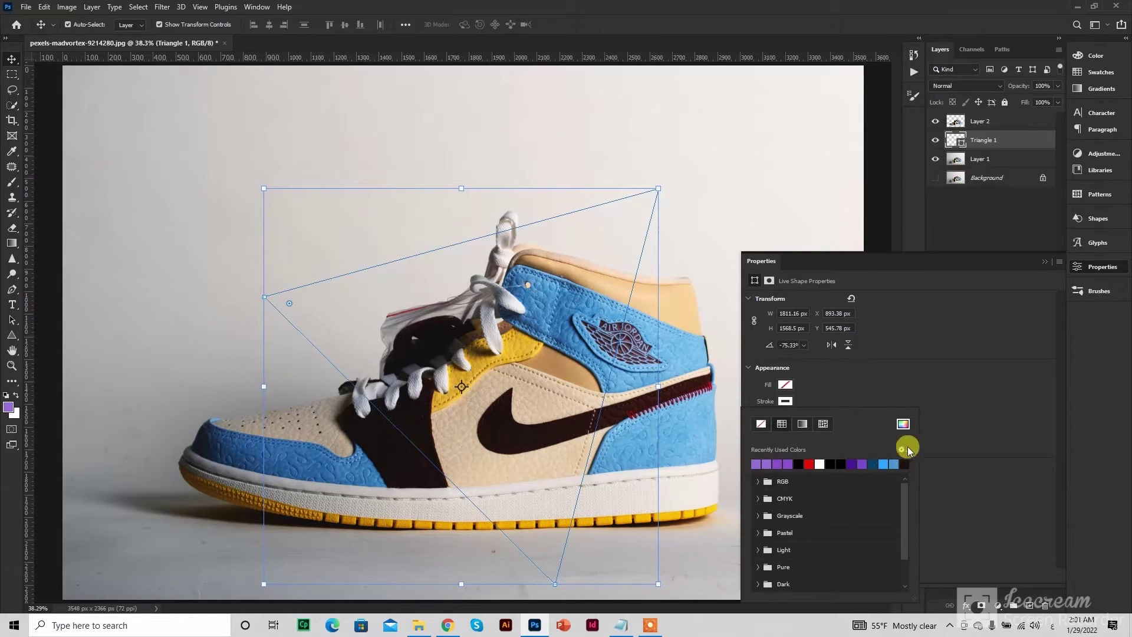
{"action": "left_click", "coordinate": [812, 398]}
{"action": "left_click", "coordinate": [783, 416]}
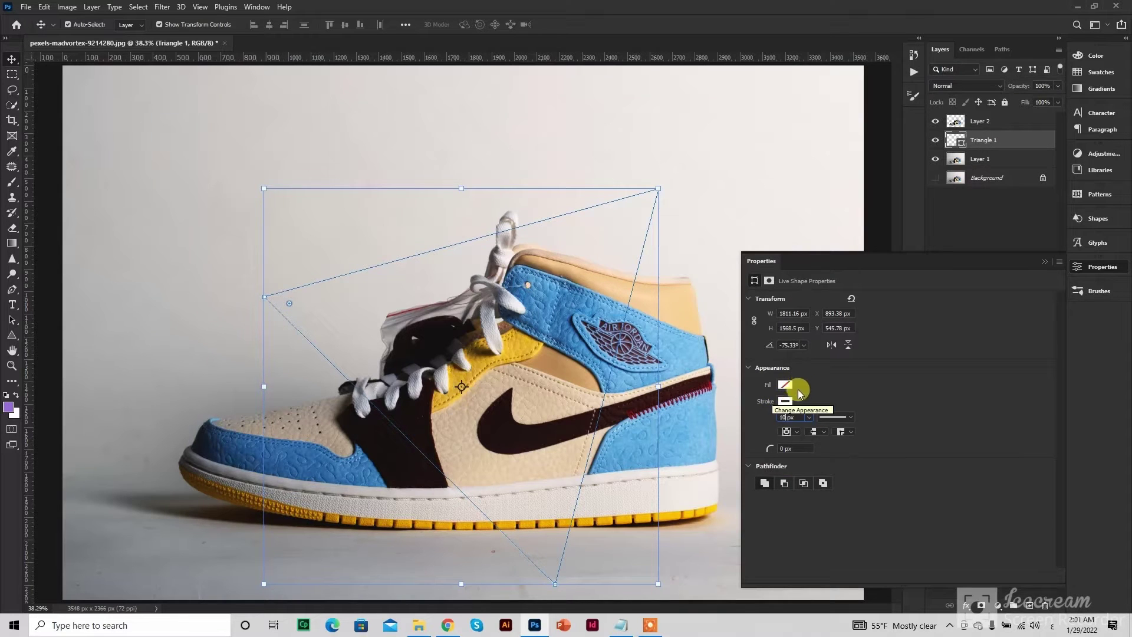
{"action": "left_click", "coordinate": [784, 402]}
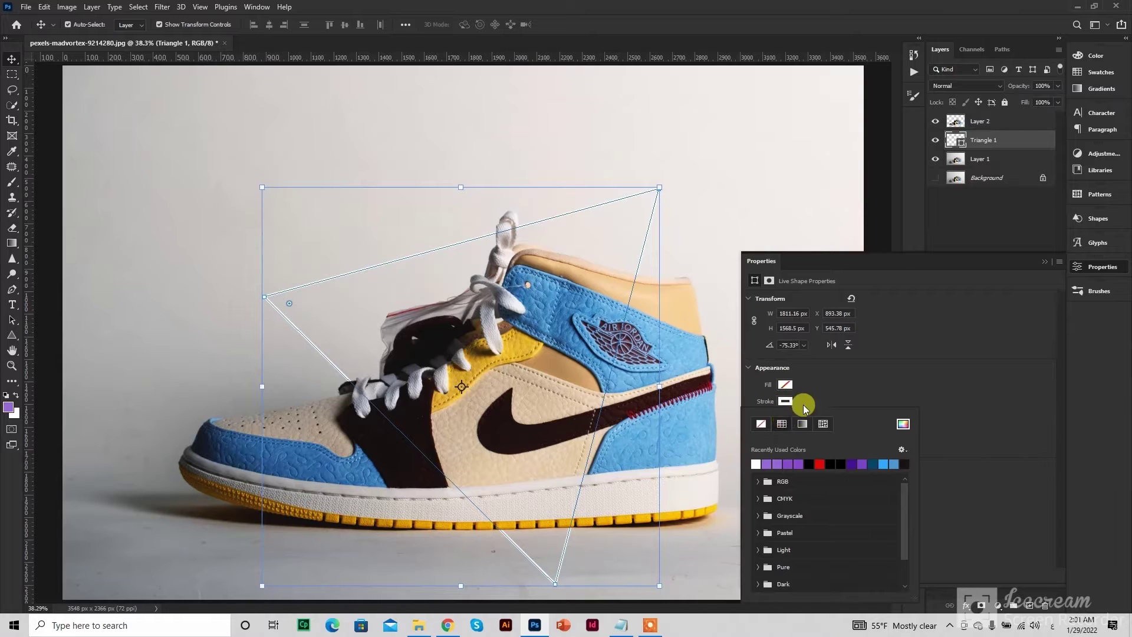
{"action": "left_click", "coordinate": [803, 404]}
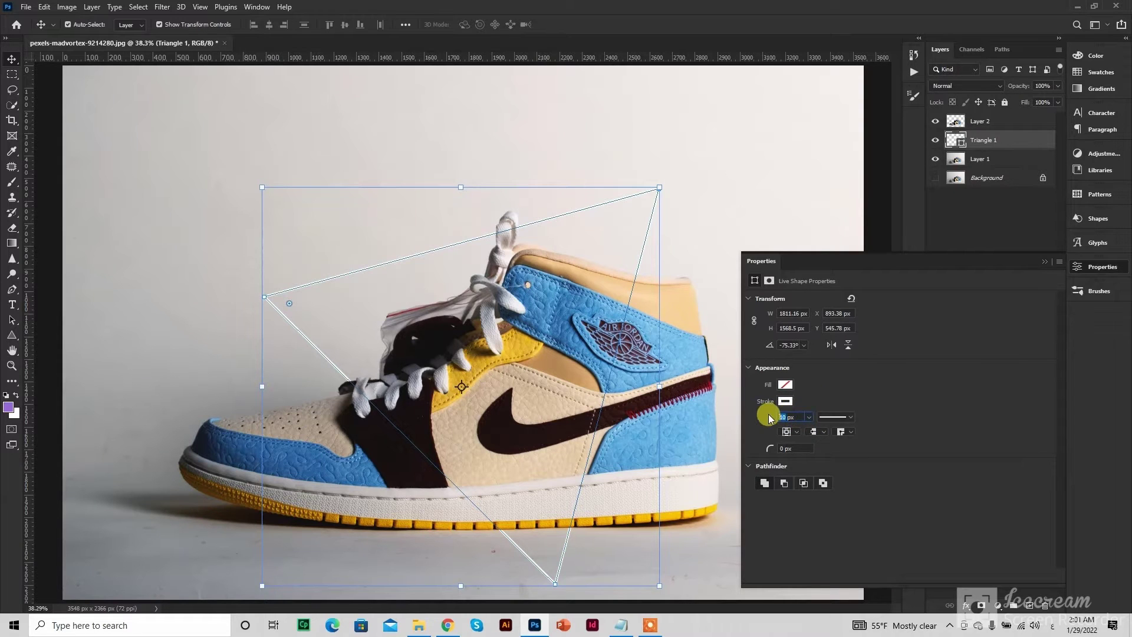
- Set the triangle's stroke width to 30 px, keeping the stroke white
{"action": "left_click", "coordinate": [860, 389]}
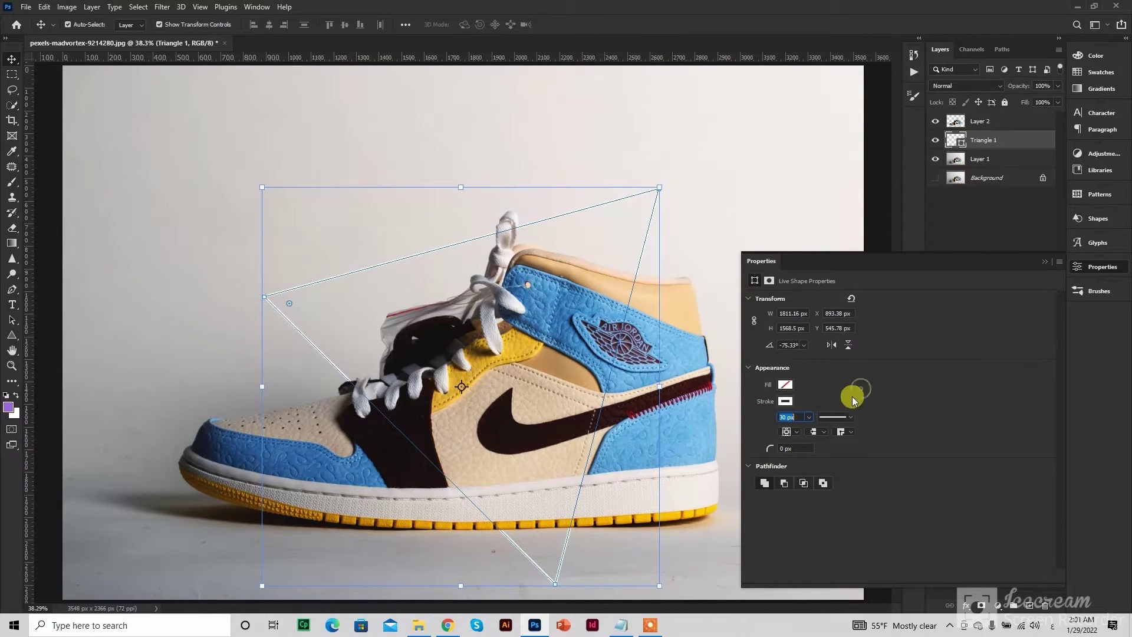
{"action": "left_click", "coordinate": [785, 402]}
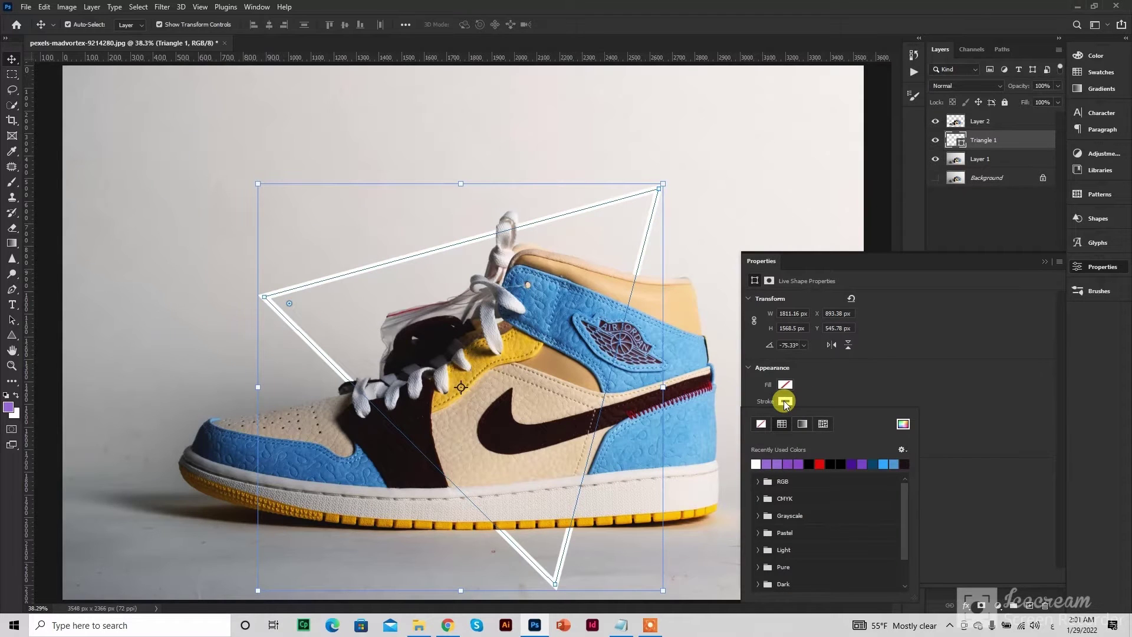
{"action": "left_click", "coordinate": [849, 377]}
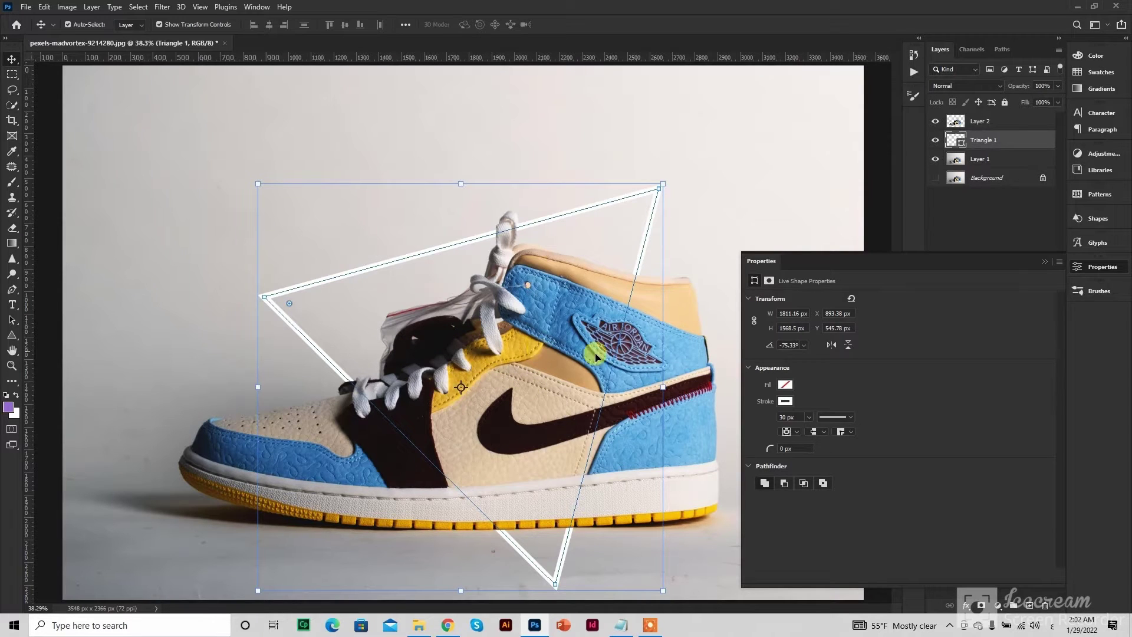
{"action": "left_click", "coordinate": [1101, 266]}
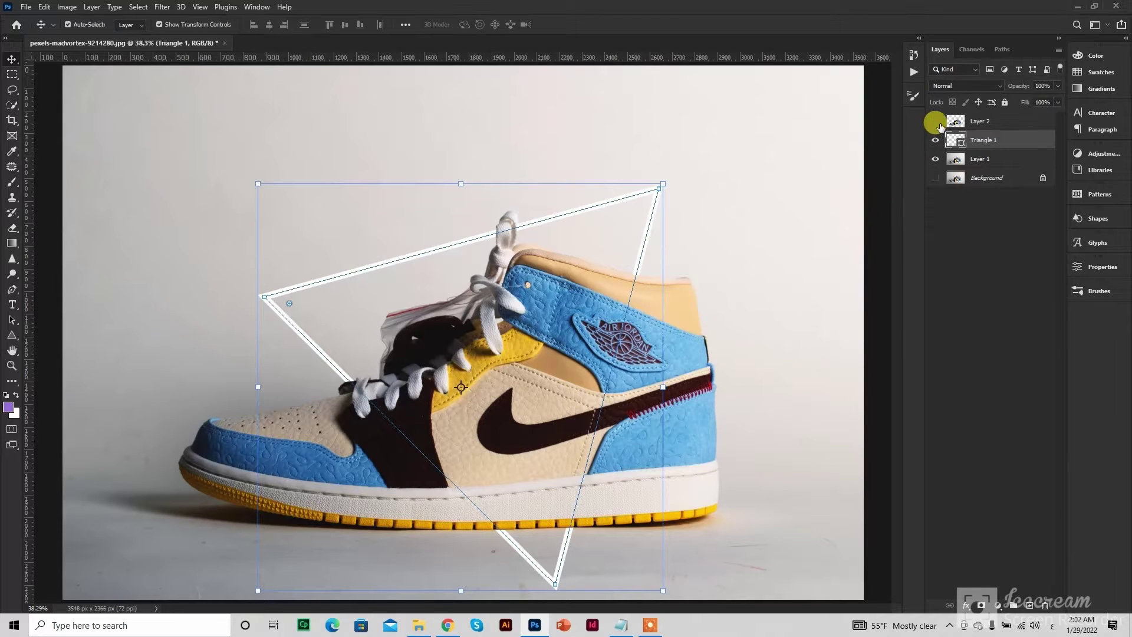
- Hide the Layer 2 shoe cutout and add a layer mask to the Triangle 1 layer
{"action": "left_click", "coordinate": [936, 121]}
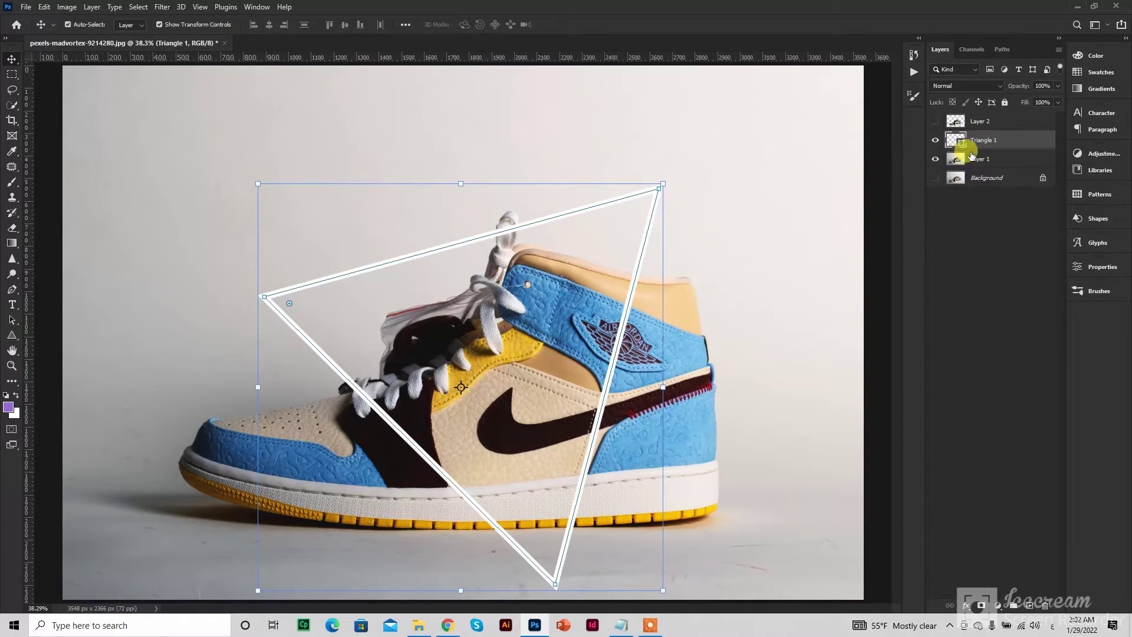
{"action": "left_click", "coordinate": [982, 606]}
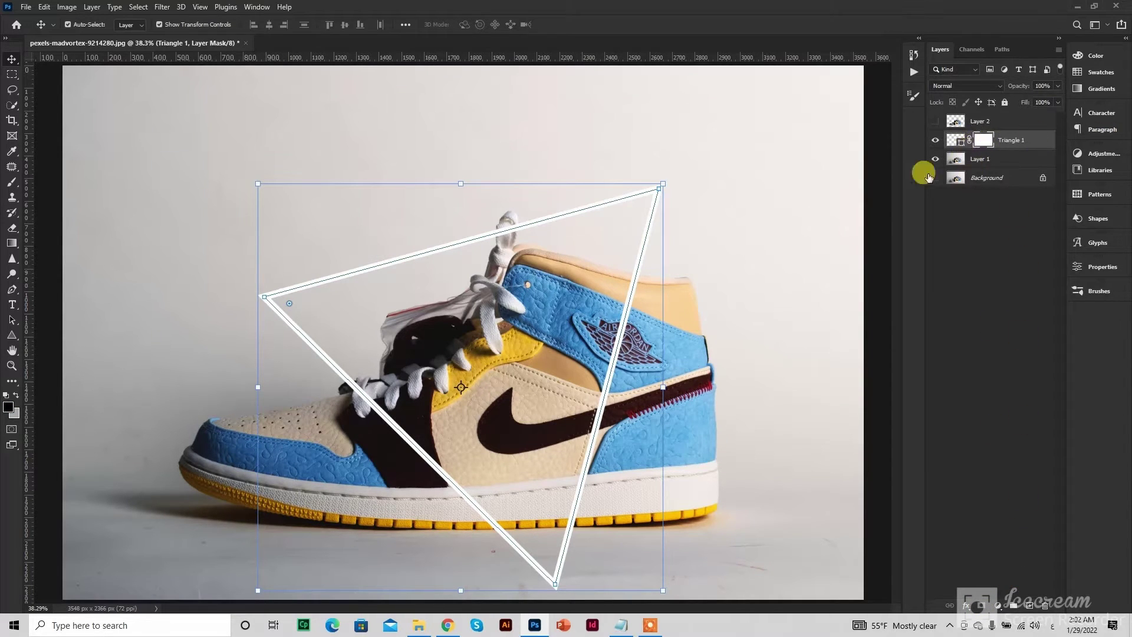
- Set up the Brush tool with a black foreground colour and the Hard Round tip for painting on the mask
{"action": "left_click", "coordinate": [9, 408]}
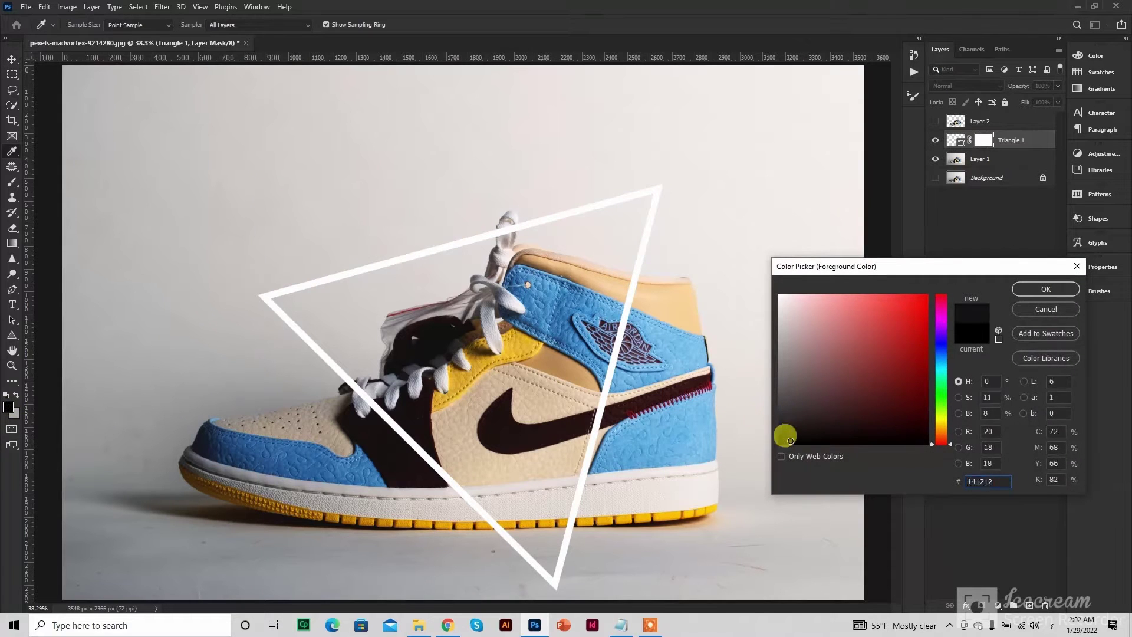
{"action": "left_click", "coordinate": [1046, 289]}
{"action": "key", "text": "v"}
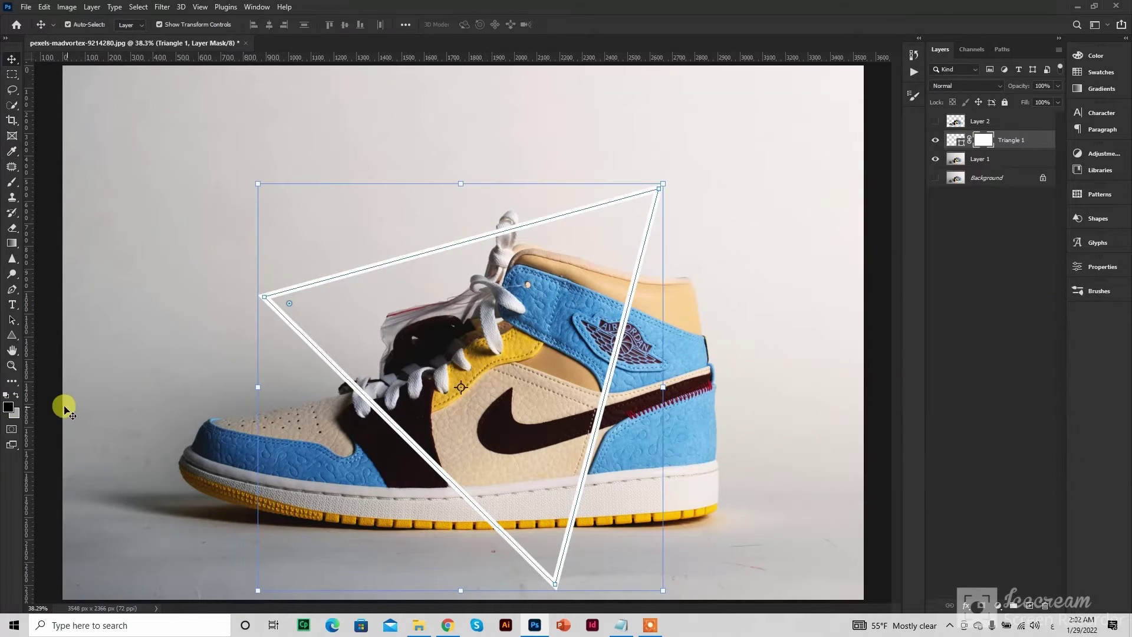
{"action": "left_click", "coordinate": [12, 184]}
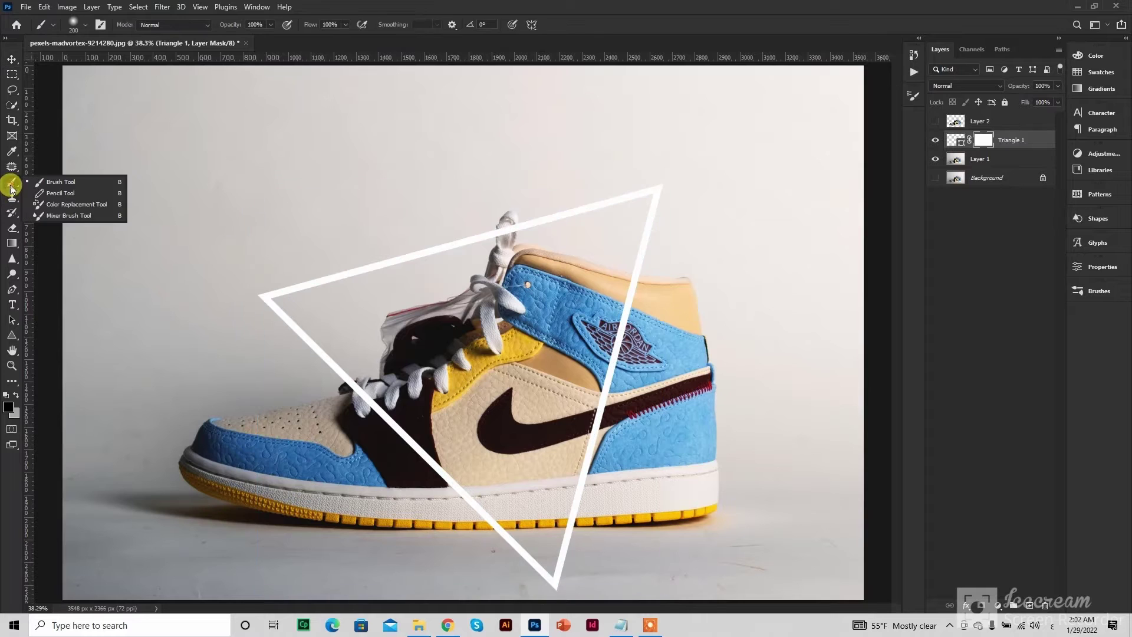
{"action": "left_click", "coordinate": [56, 182]}
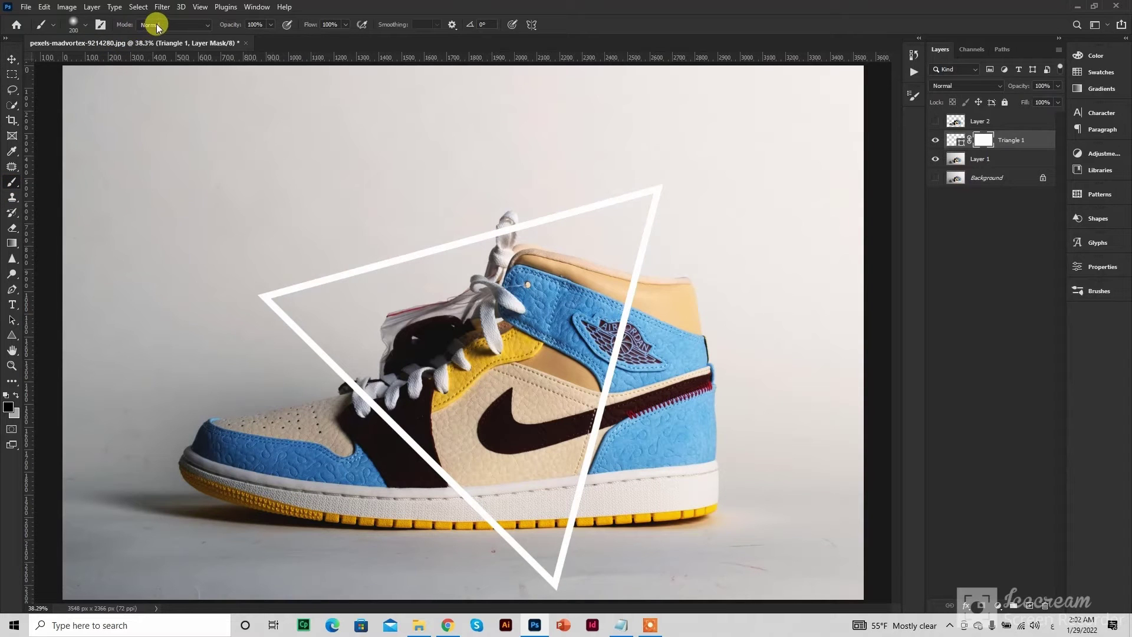
{"action": "left_click", "coordinate": [84, 24]}
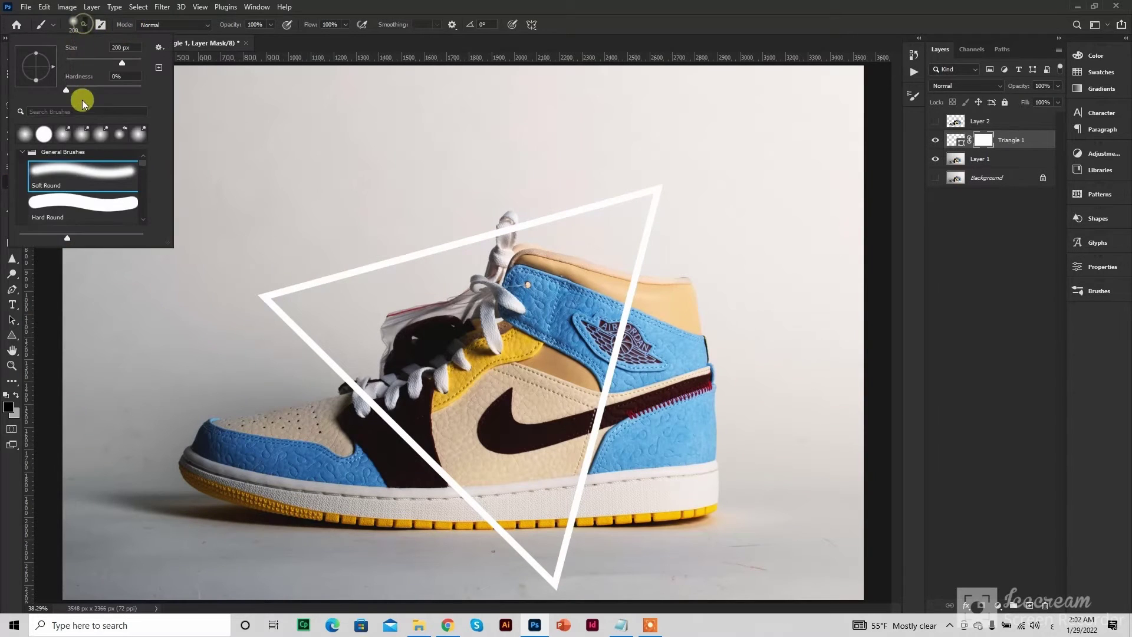
{"action": "left_click", "coordinate": [68, 196]}
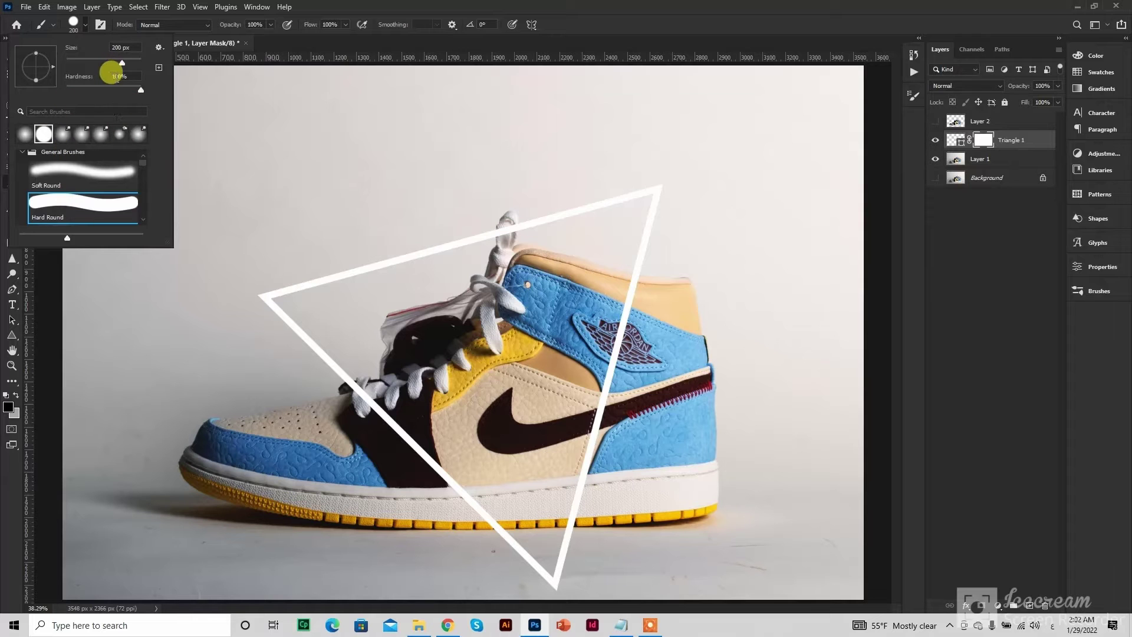
{"action": "left_click", "coordinate": [86, 24]}
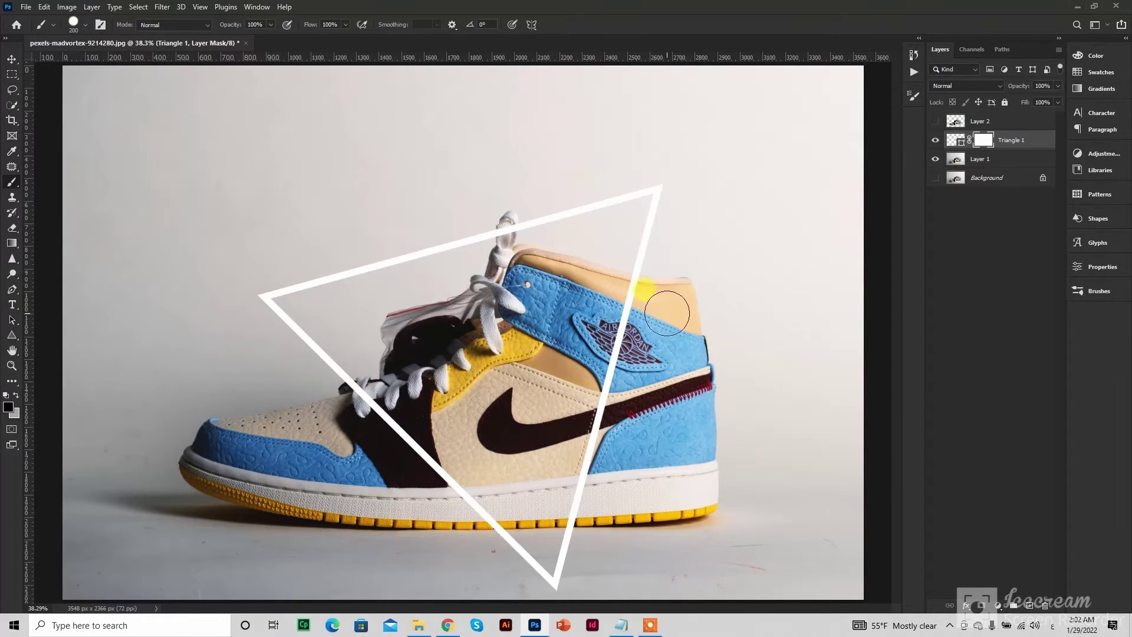
- Set the brush size to 50 px and mask out the triangle's upper line where it crosses the upright lace loop
{"action": "scroll", "coordinate": [646, 296], "scroll_direction": "up", "scroll_amount": 6}
{"action": "scroll", "coordinate": [381, 175], "scroll_direction": "up", "scroll_amount": 4}
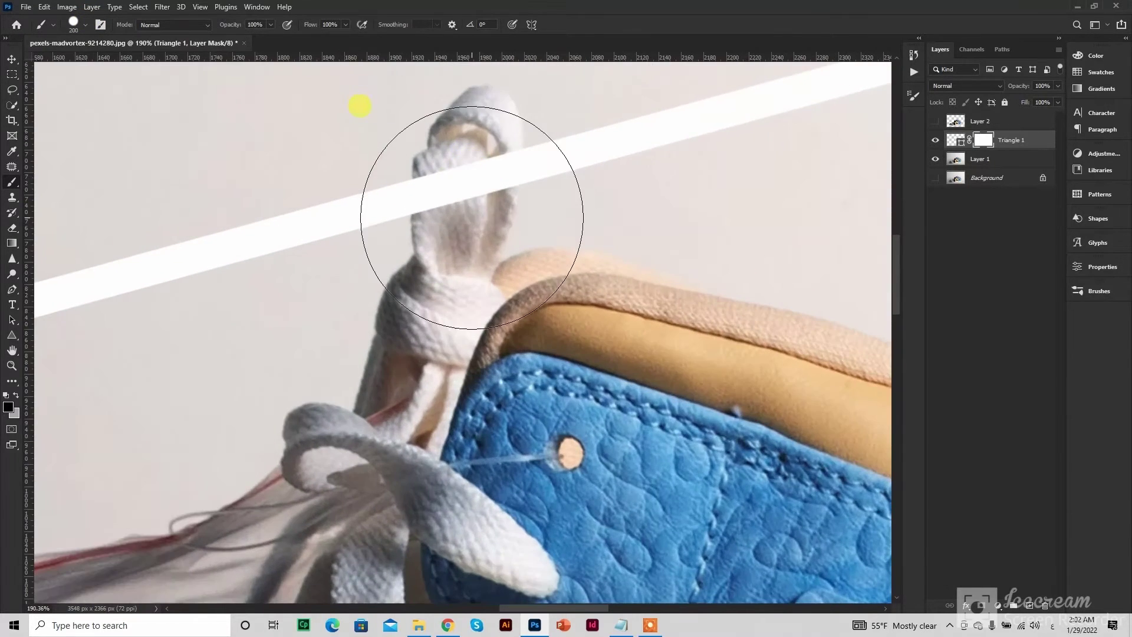
{"action": "right_click", "coordinate": [476, 217]}
{"action": "type", "text": "50"}
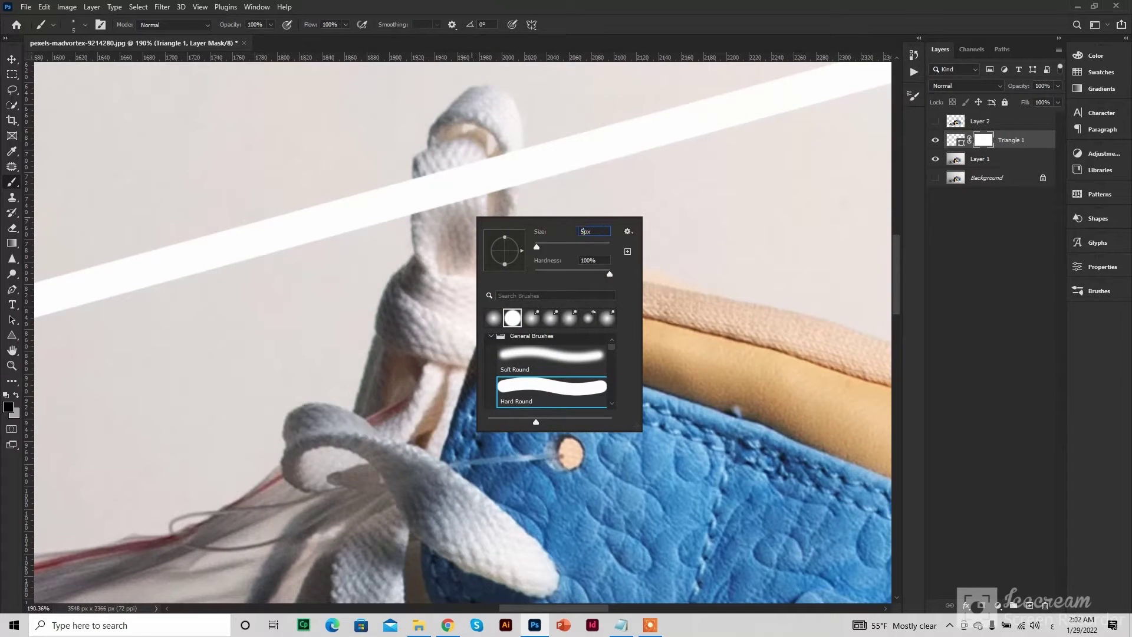
{"action": "key", "text": "Return"}
{"action": "mouse_move", "coordinate": [497, 161]}
{"action": "left_mouse_down"}
{"action": "mouse_move", "coordinate": [462, 228]}
{"action": "mouse_move", "coordinate": [489, 182]}
{"action": "mouse_move", "coordinate": [466, 184]}
{"action": "mouse_move", "coordinate": [453, 202]}
{"action": "mouse_move", "coordinate": [447, 191]}
{"action": "mouse_move", "coordinate": [444, 220]}
{"action": "mouse_move", "coordinate": [440, 187]}
{"action": "mouse_move", "coordinate": [457, 243]}
{"action": "mouse_move", "coordinate": [442, 184]}
{"action": "left_mouse_up"}
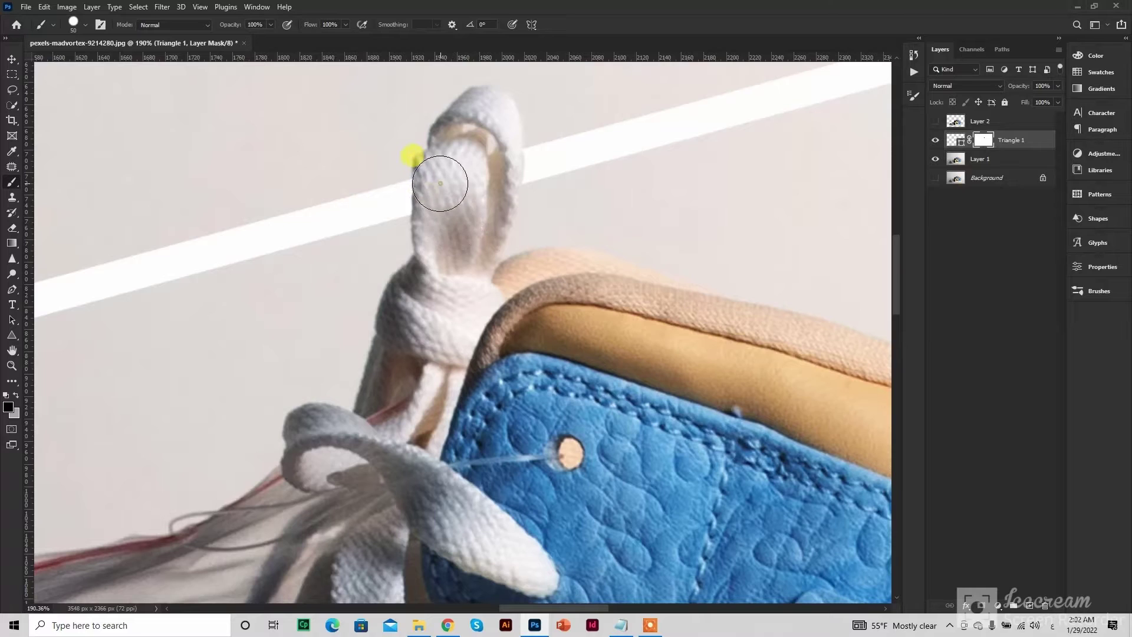
- Mask out the triangle's right-hand line where it crosses the yellow outsole, ending it at the sole's lower edge
{"action": "scroll", "coordinate": [473, 245], "scroll_direction": "down", "scroll_amount": 3}
{"action": "scroll", "coordinate": [639, 377], "scroll_direction": "up", "scroll_amount": 4}
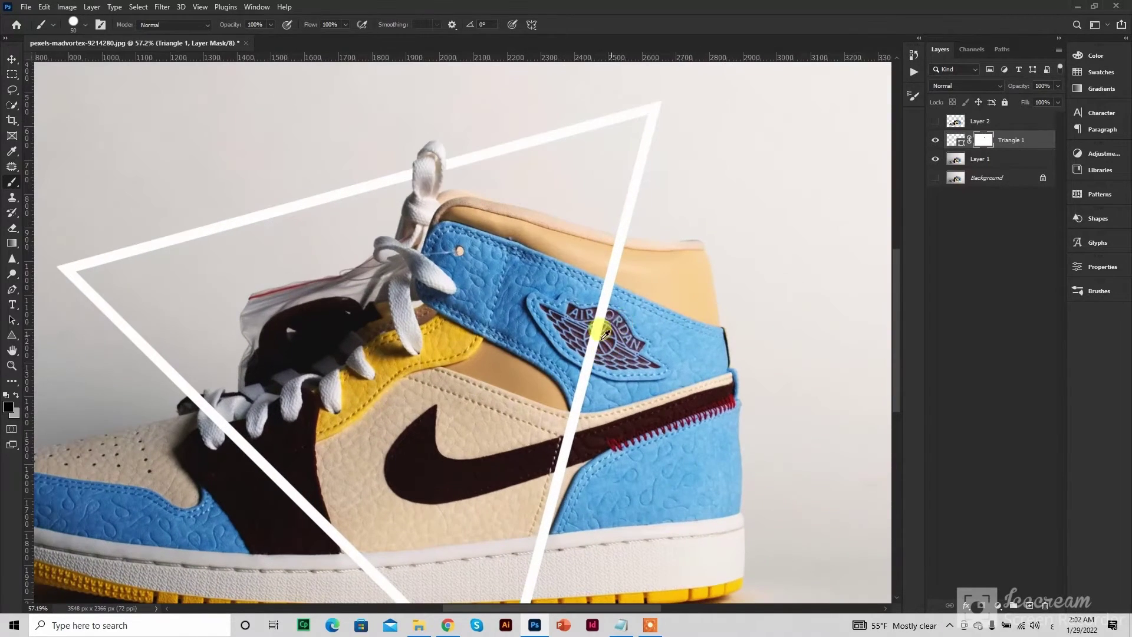
{"action": "scroll", "coordinate": [319, 386], "scroll_direction": "down", "scroll_amount": 4}
{"action": "scroll", "coordinate": [509, 510], "scroll_direction": "up", "scroll_amount": 10}
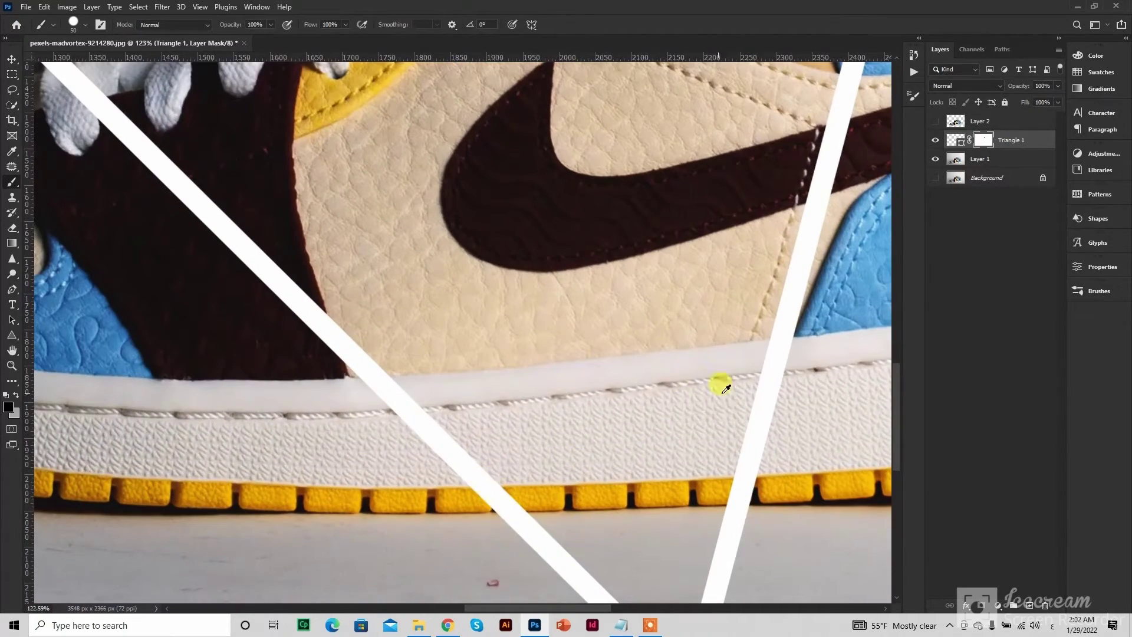
{"action": "scroll", "coordinate": [737, 439], "scroll_direction": "down", "scroll_amount": 3}
{"action": "scroll", "coordinate": [731, 457], "scroll_direction": "up", "scroll_amount": 10}
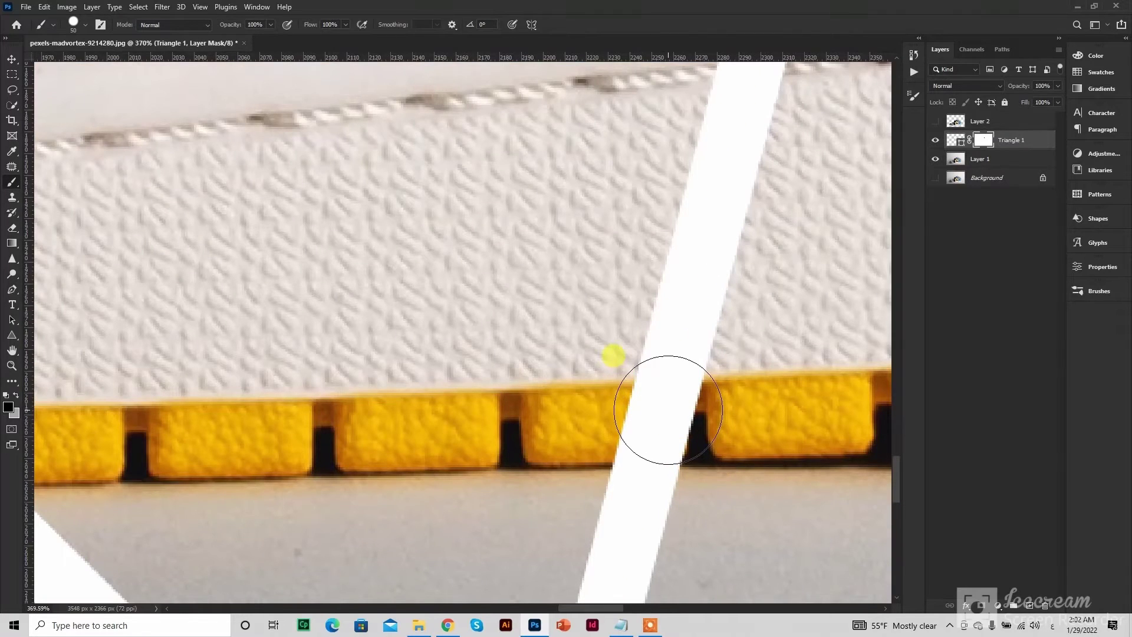
{"action": "mouse_move", "coordinate": [672, 422]}
{"action": "left_mouse_down"}
{"action": "mouse_move", "coordinate": [621, 410]}
{"action": "mouse_move", "coordinate": [681, 411]}
{"action": "left_mouse_up"}
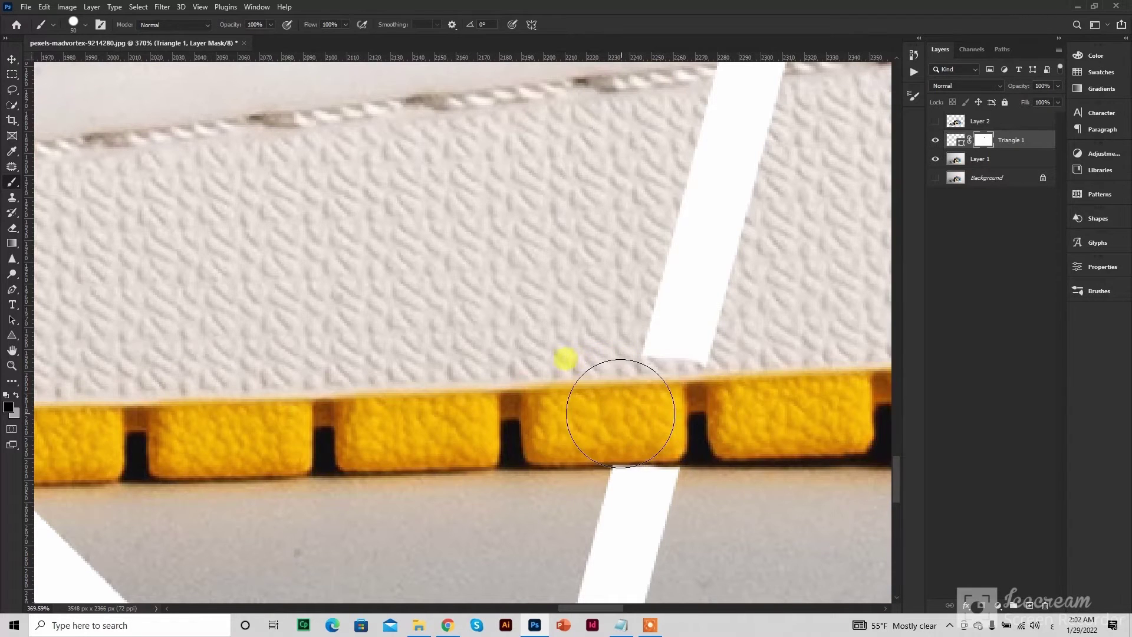
- Paint the mask along the triangle's right-hand line to hide it across the midsole and shoe side up to the collar
{"action": "scroll", "coordinate": [664, 387], "scroll_direction": "down", "scroll_amount": 3}
{"action": "scroll", "coordinate": [664, 387], "scroll_direction": "down", "scroll_amount": 3}
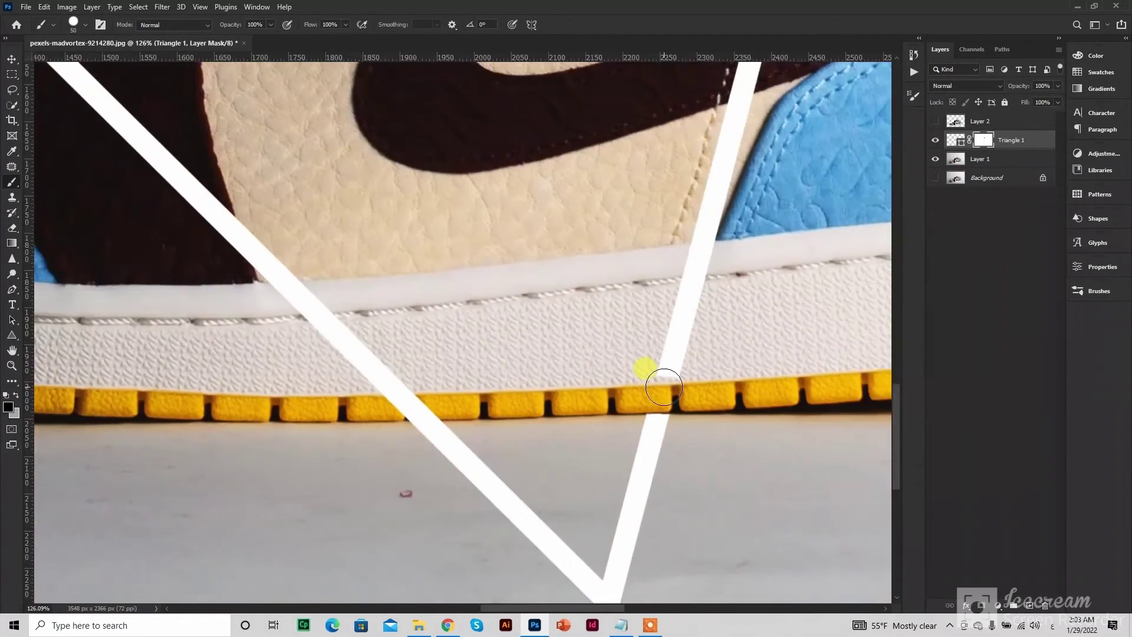
{"action": "mouse_move", "coordinate": [673, 377]}
{"action": "left_mouse_down"}
{"action": "mouse_move", "coordinate": [683, 275]}
{"action": "mouse_move", "coordinate": [697, 268]}
{"action": "mouse_move", "coordinate": [694, 209]}
{"action": "mouse_move", "coordinate": [720, 159]}
{"action": "left_mouse_up"}
{"action": "scroll", "coordinate": [721, 157], "scroll_direction": "down", "scroll_amount": 3}
{"action": "scroll", "coordinate": [722, 177], "scroll_direction": "right", "scroll_amount": 3}
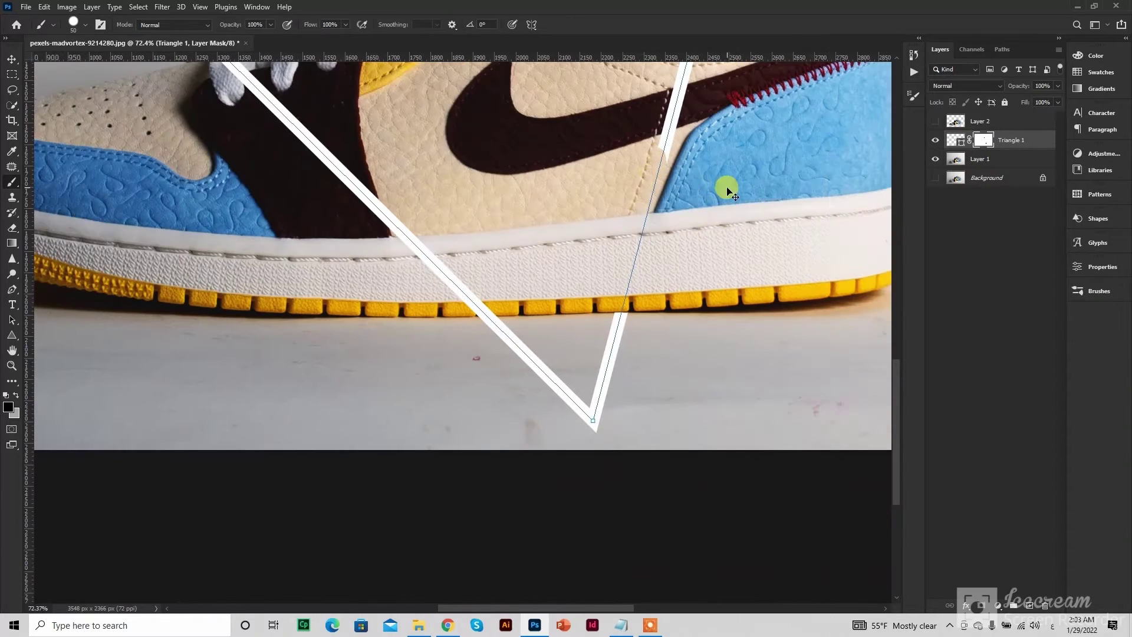
{"action": "scroll", "coordinate": [694, 216], "scroll_direction": "right", "scroll_amount": 1}
{"action": "mouse_move", "coordinate": [596, 162]}
{"action": "left_mouse_down"}
{"action": "mouse_move", "coordinate": [587, 353]}
{"action": "mouse_move", "coordinate": [544, 475]}
{"action": "mouse_move", "coordinate": [512, 509]}
{"action": "mouse_move", "coordinate": [460, 511]}
{"action": "mouse_move", "coordinate": [454, 476]}
{"action": "mouse_move", "coordinate": [465, 455]}
{"action": "mouse_move", "coordinate": [471, 467]}
{"action": "mouse_move", "coordinate": [481, 329]}
{"action": "mouse_move", "coordinate": [504, 335]}
{"action": "mouse_move", "coordinate": [505, 353]}
{"action": "mouse_move", "coordinate": [524, 289]}
{"action": "mouse_move", "coordinate": [515, 236]}
{"action": "mouse_move", "coordinate": [551, 215]}
{"action": "mouse_move", "coordinate": [528, 198]}
{"action": "left_mouse_up"}
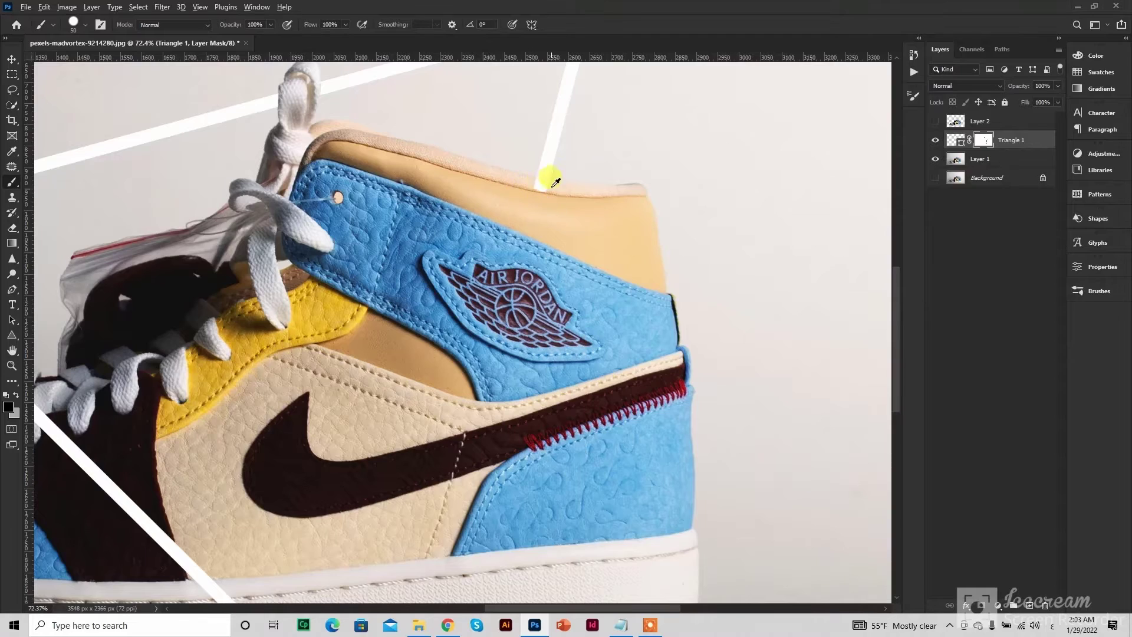
- Refine the mask at the shoe collar so the triangle's right-hand line ends at the collar's top edge
{"action": "scroll", "coordinate": [554, 183], "scroll_direction": "up", "scroll_amount": 8}
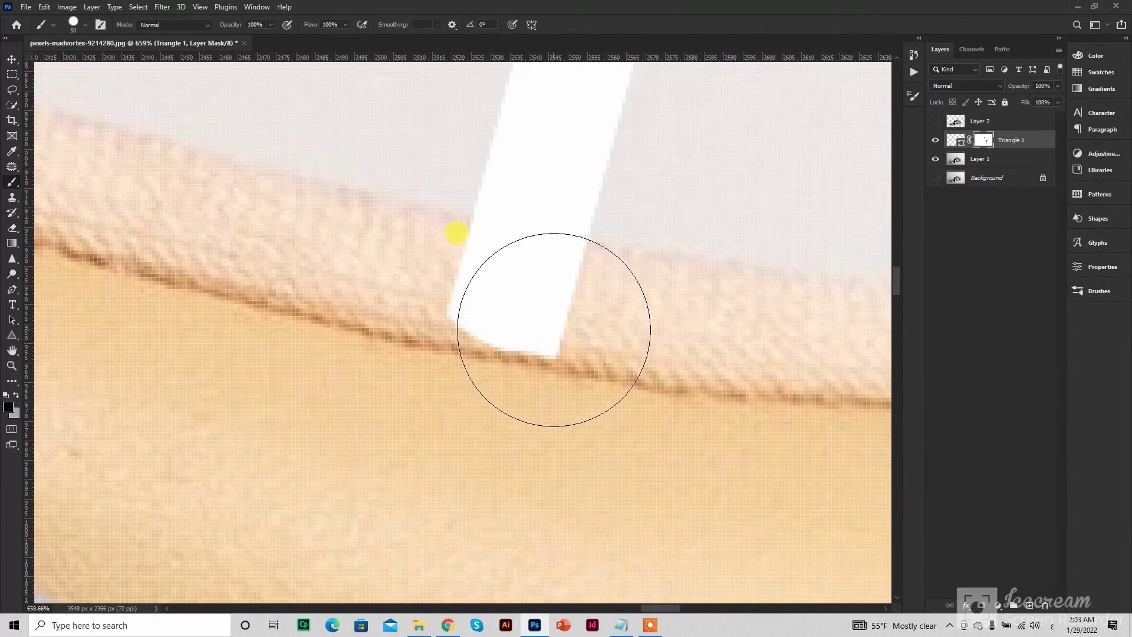
{"action": "left_click_drag", "start_coordinate": [555, 329], "coordinate": [544, 331]}
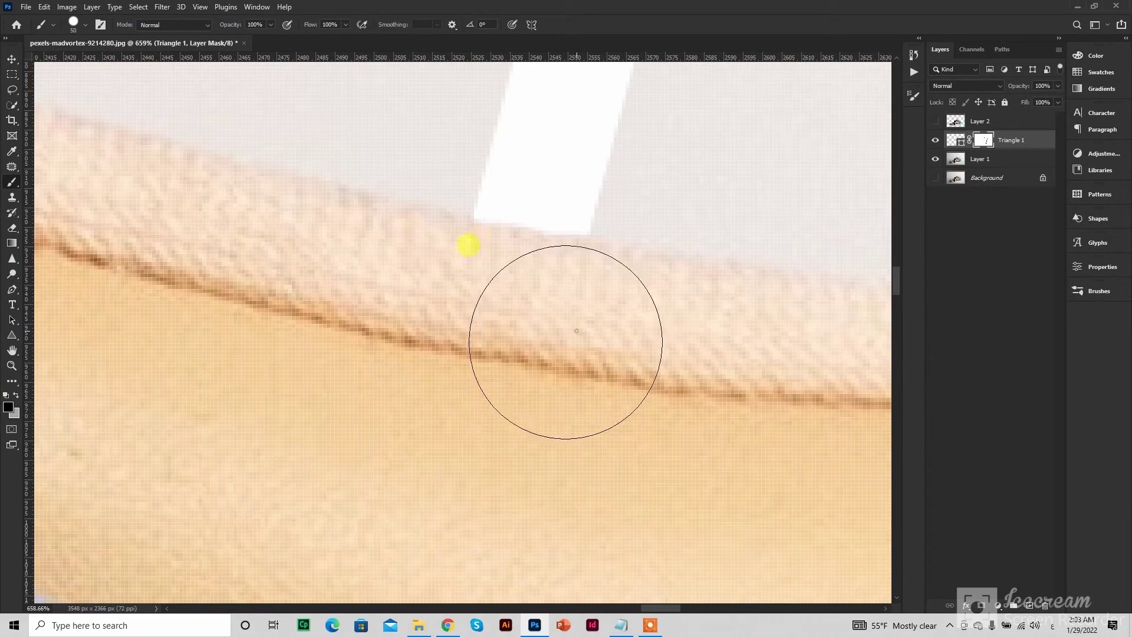
{"action": "scroll", "coordinate": [546, 369], "scroll_direction": "down", "scroll_amount": 3}
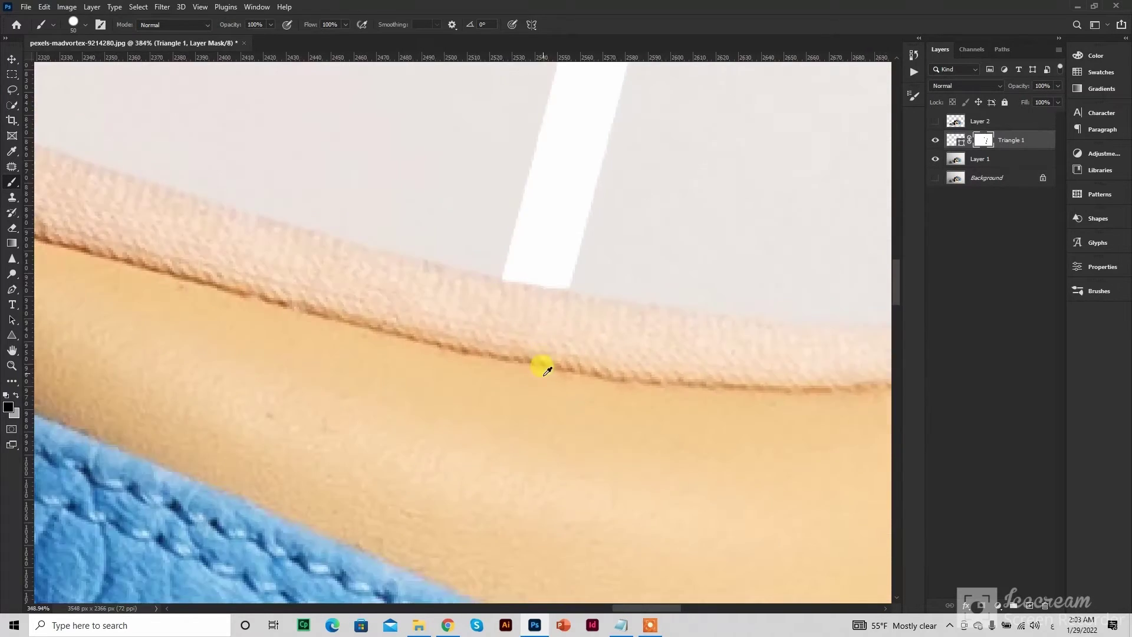
{"action": "scroll", "coordinate": [548, 370], "scroll_direction": "down", "scroll_amount": 10}
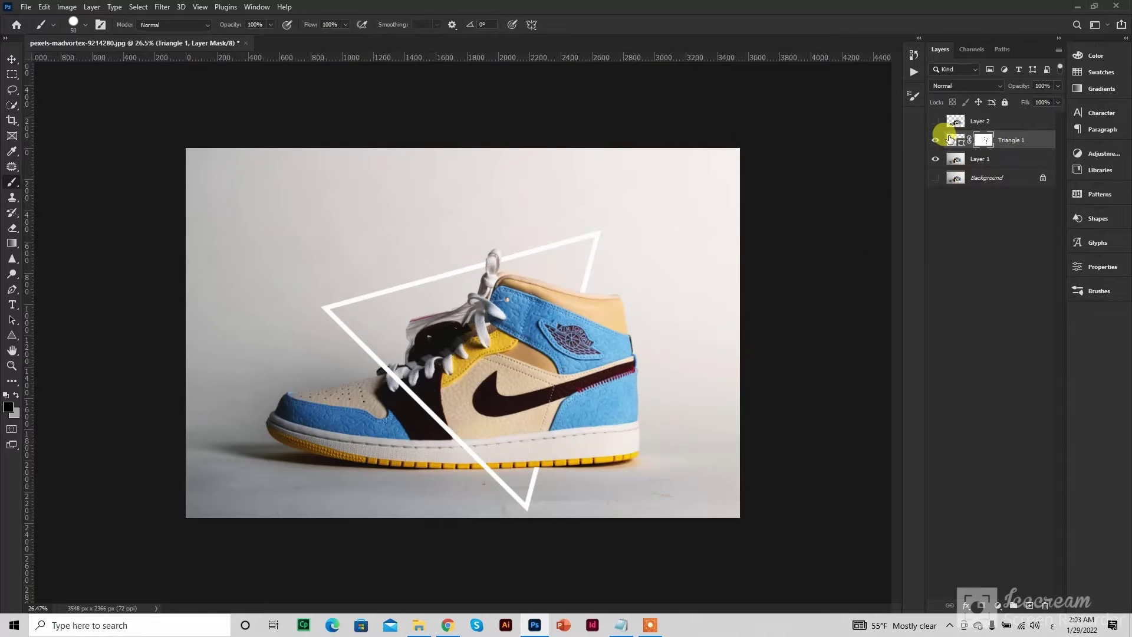
- Add an Outer Glow style to the triangle layer with 70% opacity and the purple colour #7542c6
{"action": "left_click", "coordinate": [12, 58]}
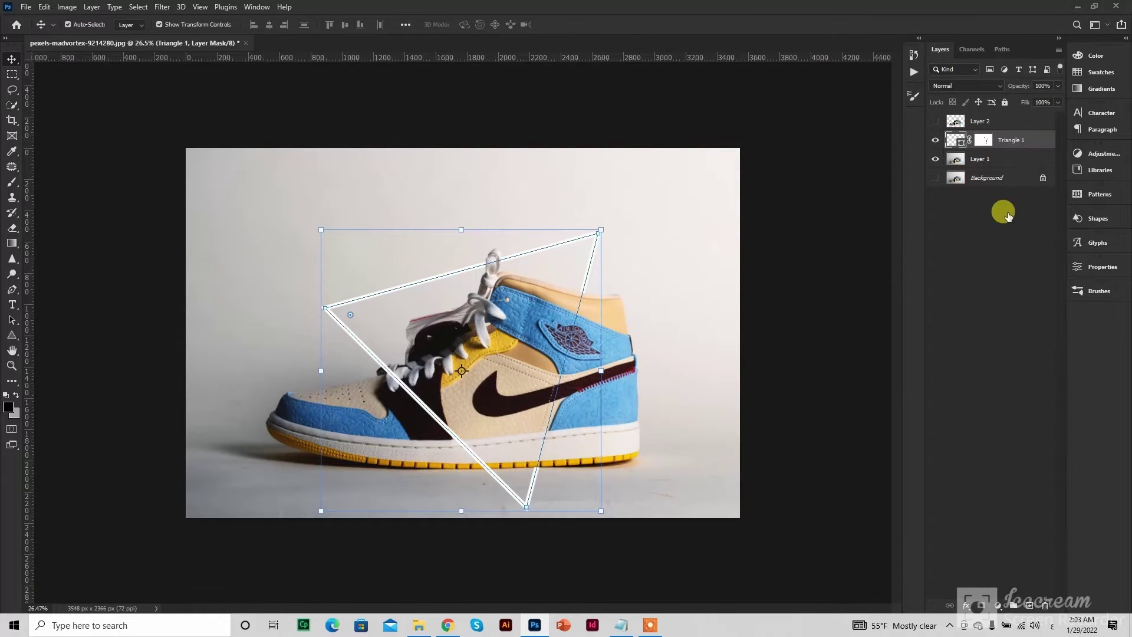
{"action": "double_click", "coordinate": [1041, 142]}
{"action": "left_click", "coordinate": [652, 452]}
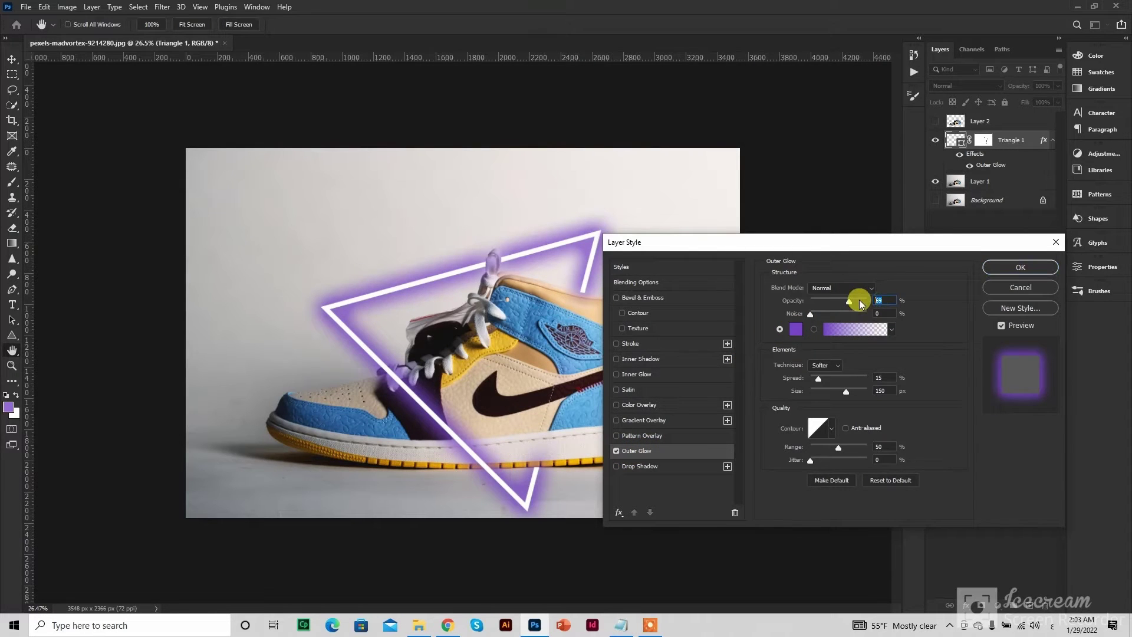
{"action": "type", "text": "70"}
{"action": "left_click", "coordinate": [797, 329]}
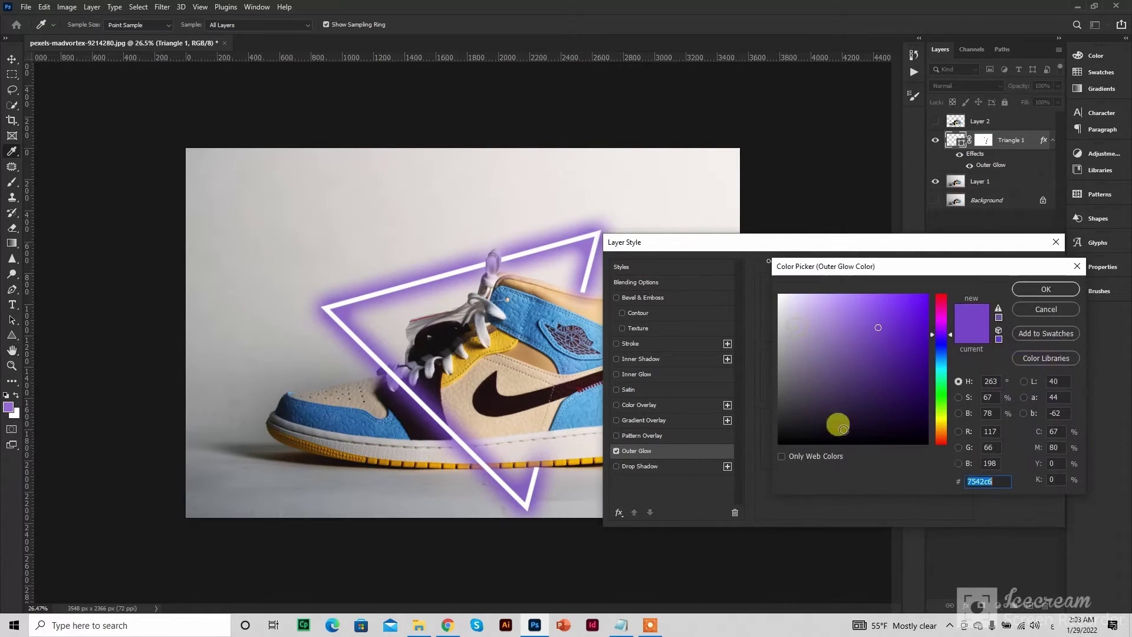
{"action": "left_click", "coordinate": [1044, 289]}
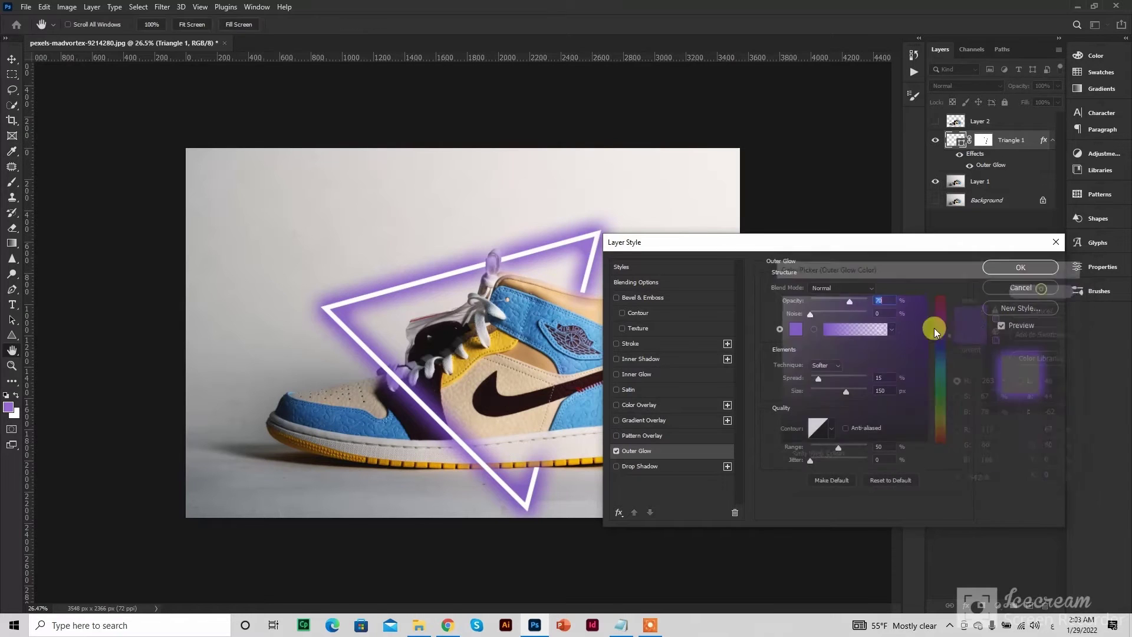
- Set the Outer Glow technique to Softer with a 15% spread and apply the layer style
{"action": "left_click", "coordinate": [826, 365]}
{"action": "left_click", "coordinate": [824, 374]}
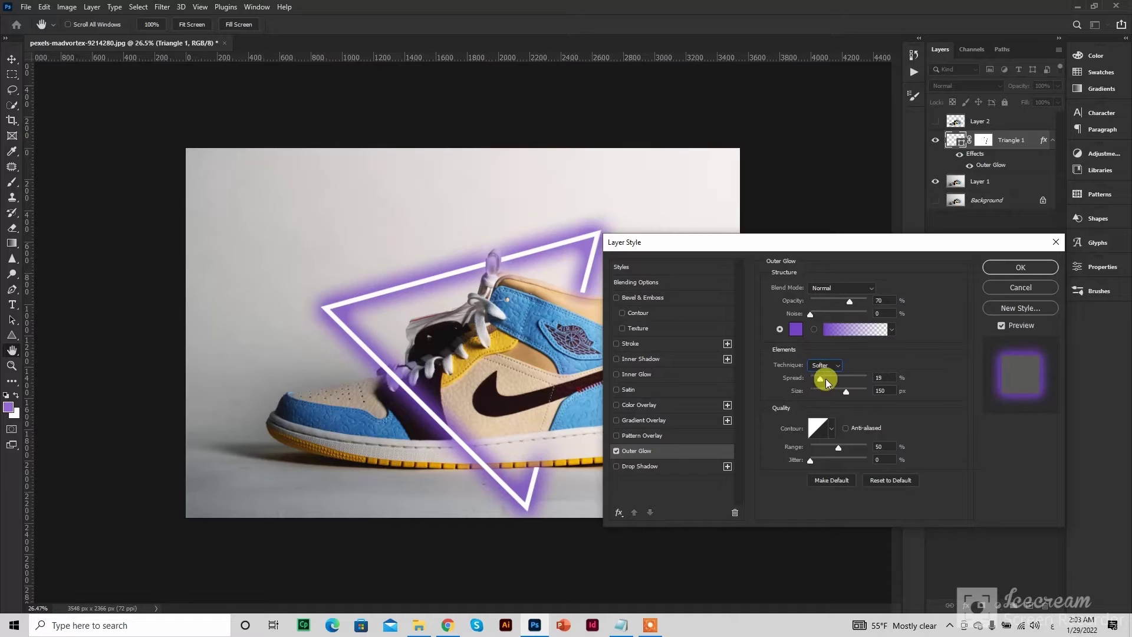
{"action": "left_click_drag", "start_coordinate": [826, 382], "coordinate": [829, 382]}
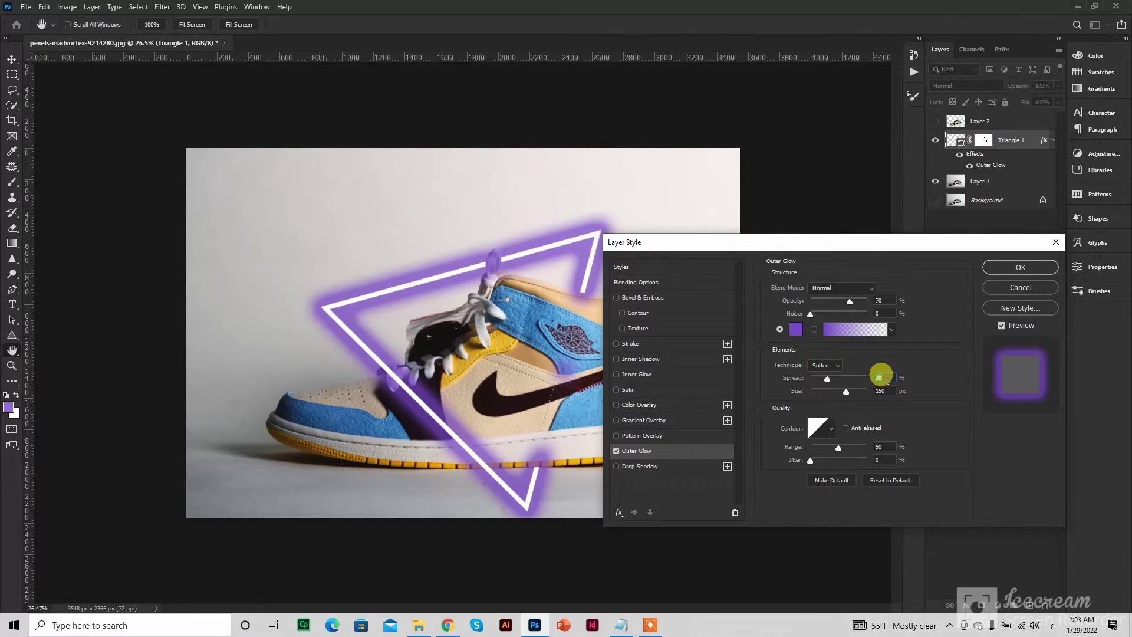
{"action": "type", "text": "15"}
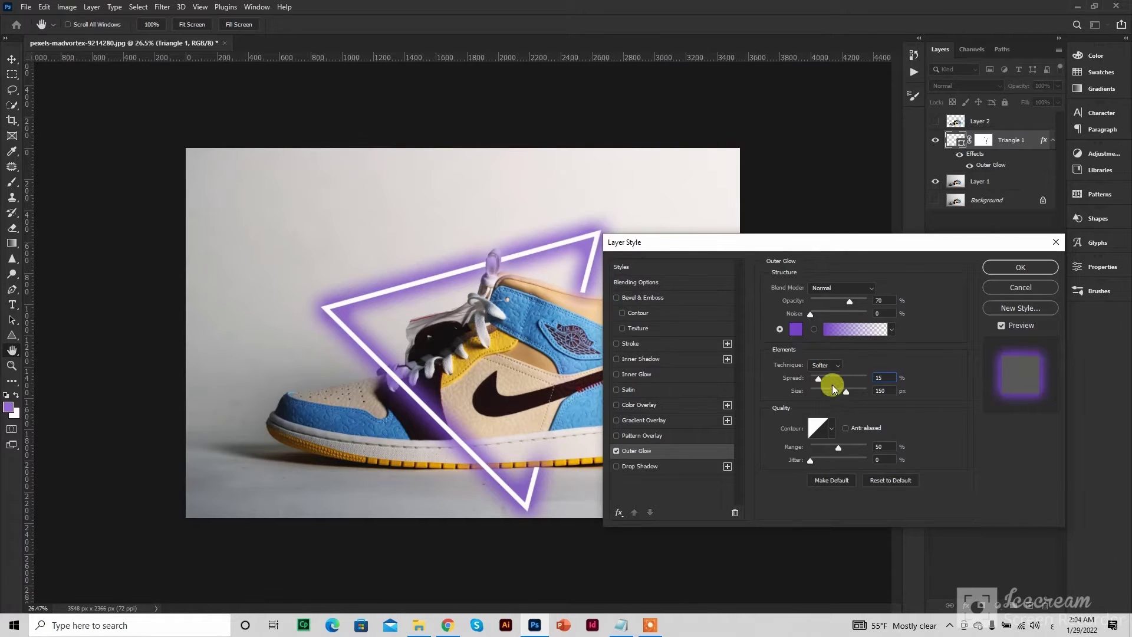
{"action": "left_click", "coordinate": [1020, 269]}
{"action": "key", "text": "v"}
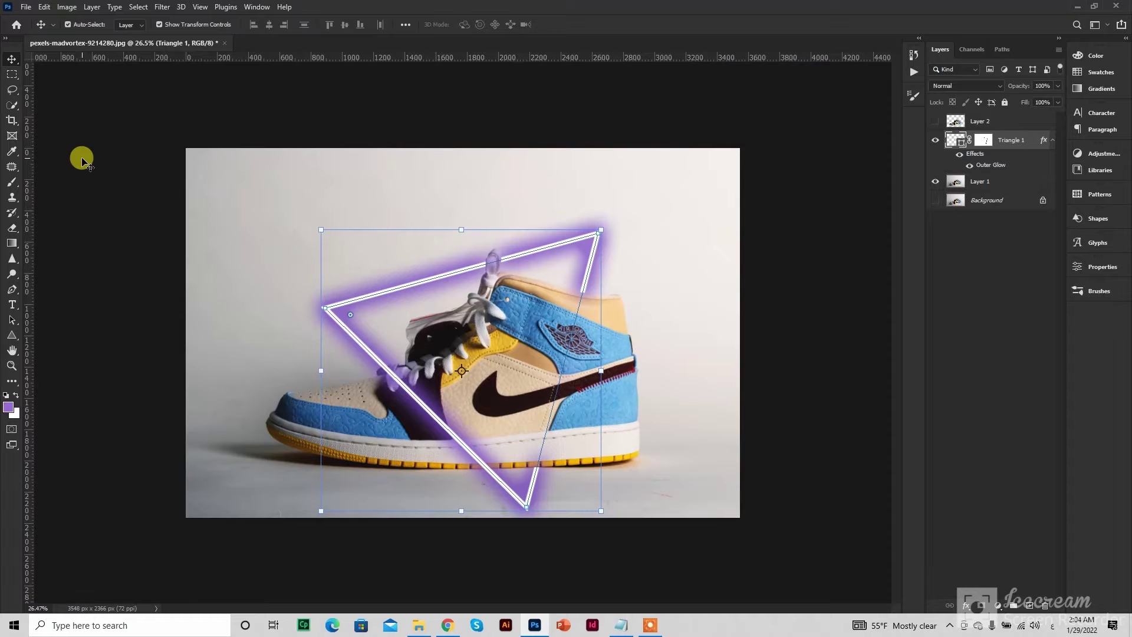
- Add a Hue/Saturation adjustment layer directly above the triangle layer and turn on Colorize
{"action": "left_click", "coordinate": [83, 160]}
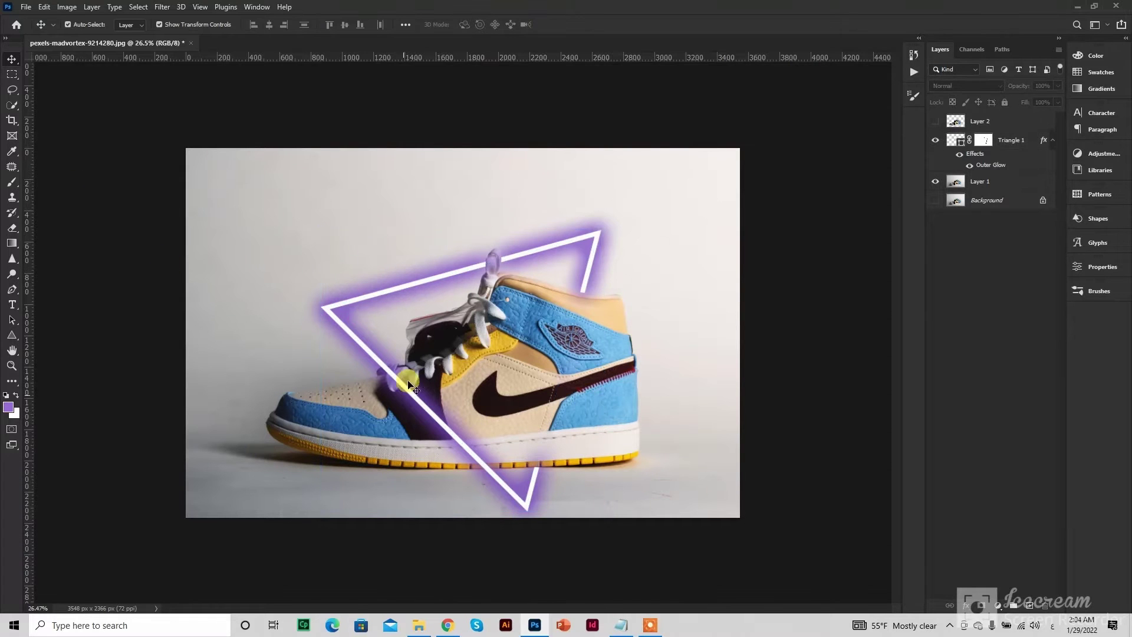
{"action": "left_click", "coordinate": [953, 142]}
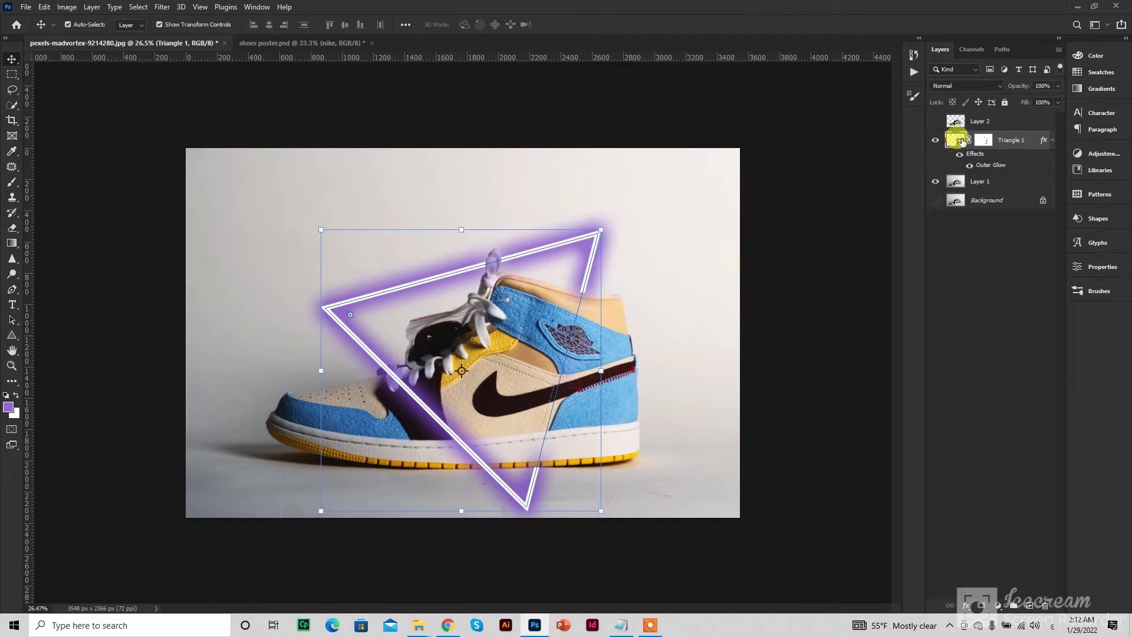
{"action": "left_click", "coordinate": [998, 605]}
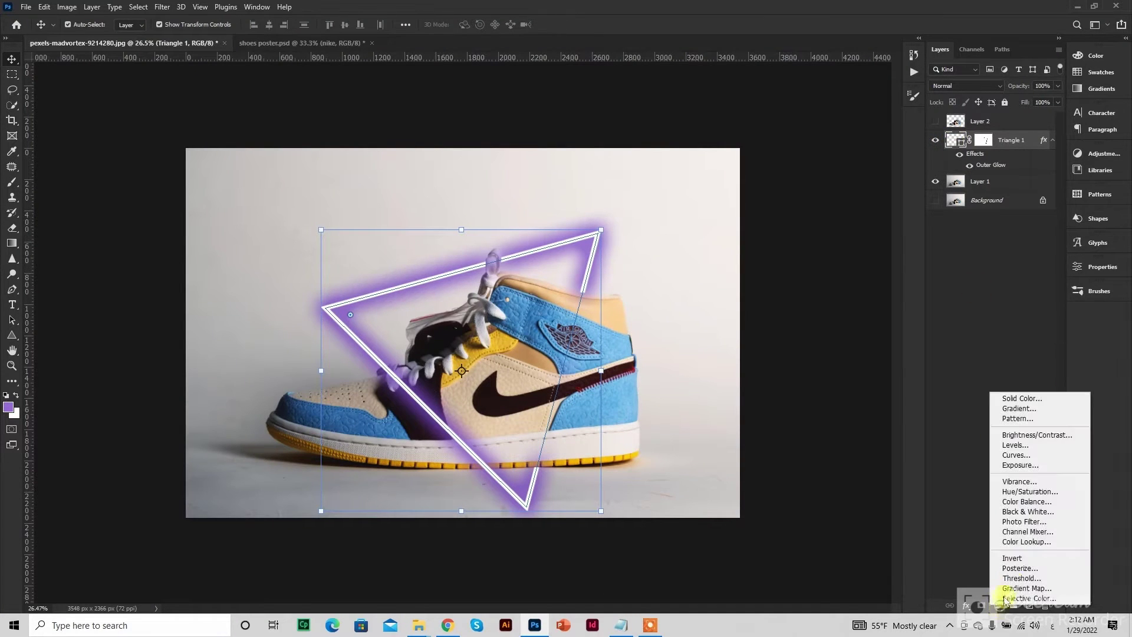
{"action": "left_click", "coordinate": [1029, 491]}
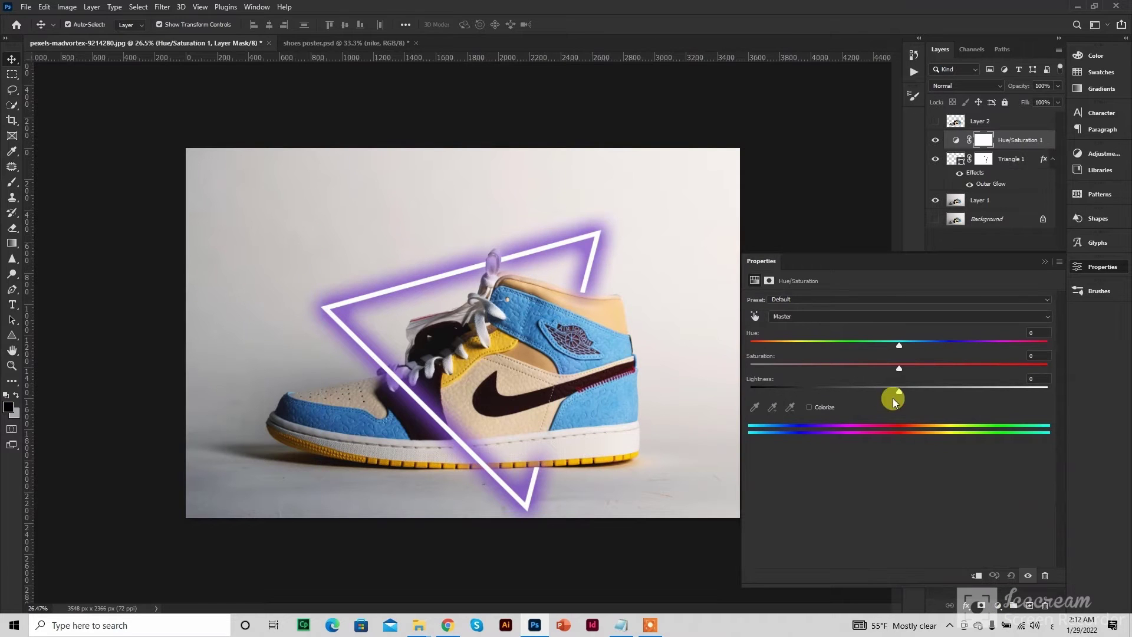
{"action": "left_click", "coordinate": [808, 407]}
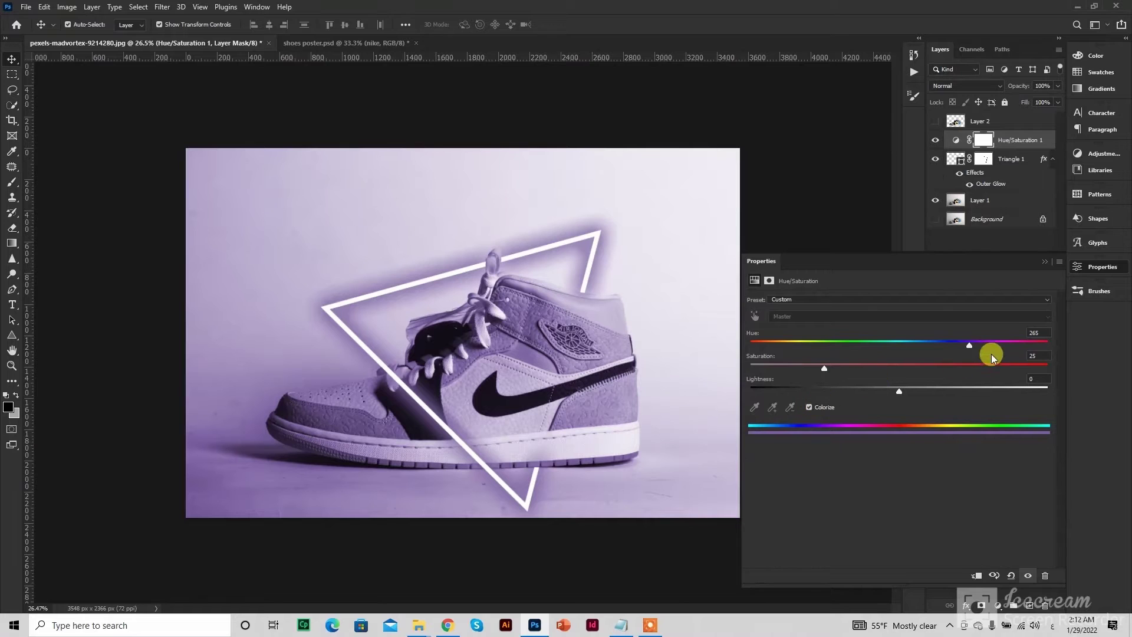
- Set the adjustment's hue to 274 and its saturation to about 60
{"action": "left_click_drag", "start_coordinate": [837, 371], "coordinate": [913, 367]}
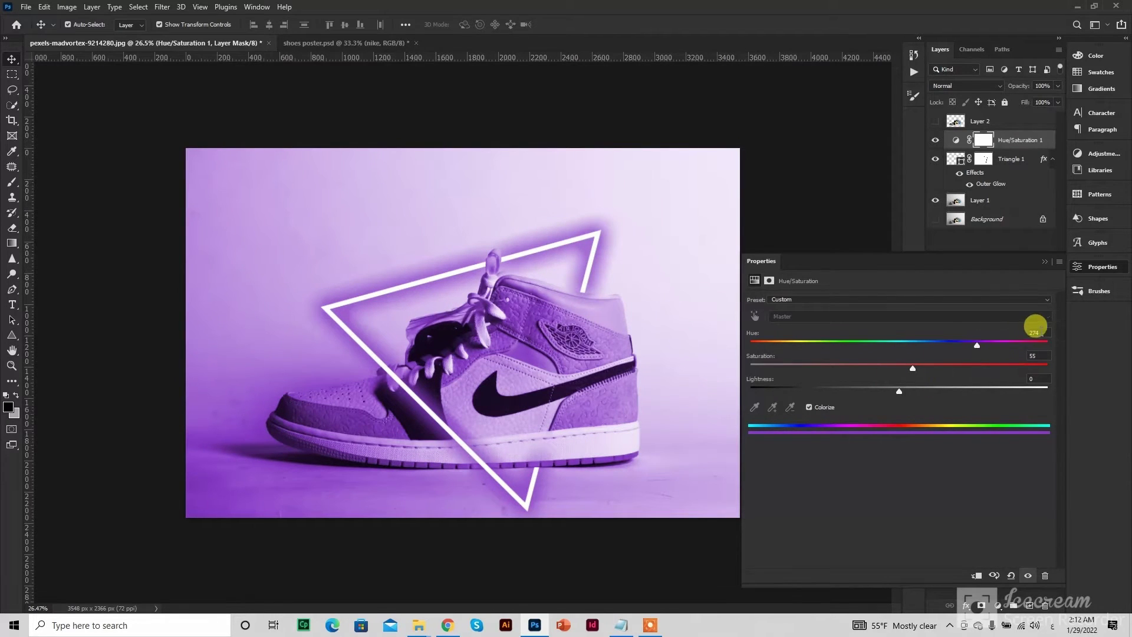
{"action": "left_click", "coordinate": [1033, 356]}
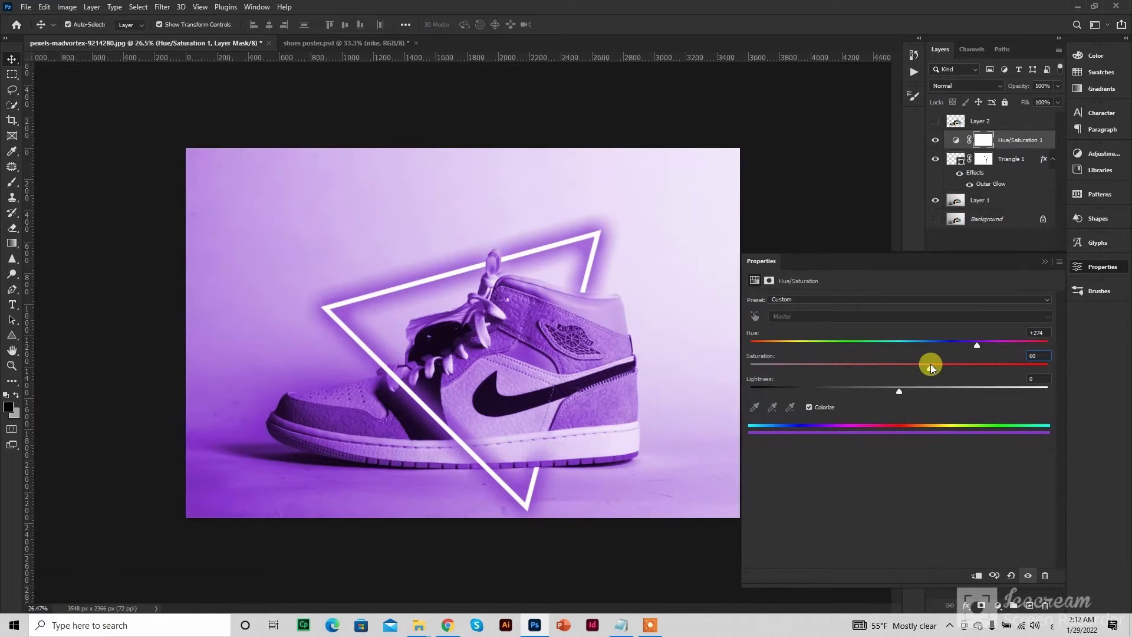
{"action": "left_click_drag", "start_coordinate": [932, 365], "coordinate": [982, 362]}
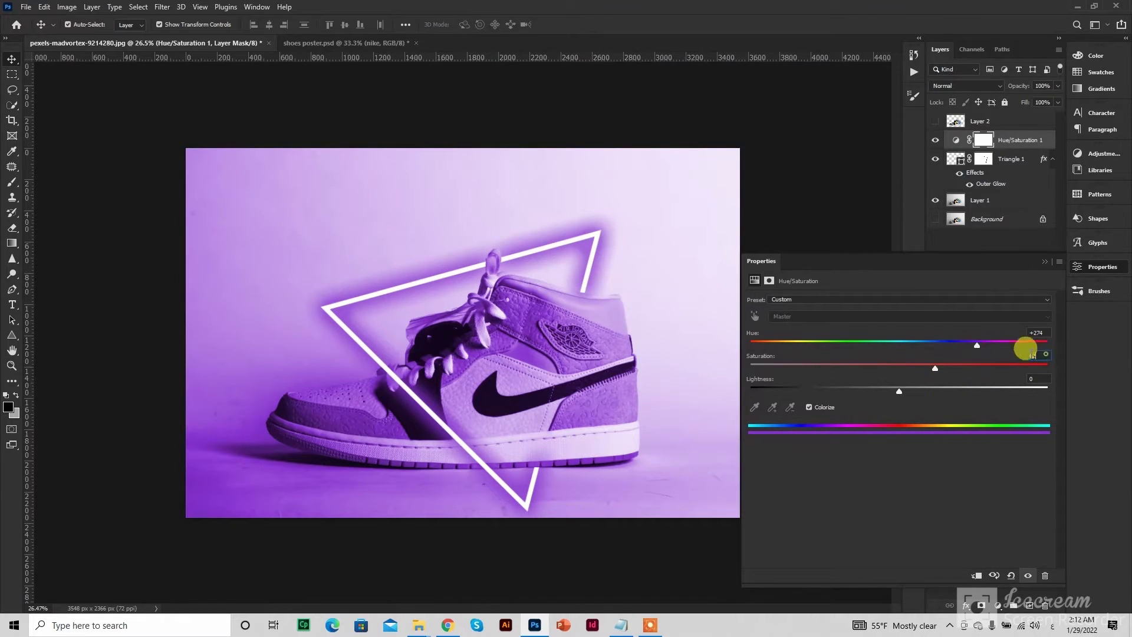
{"action": "left_click", "coordinate": [1101, 266]}
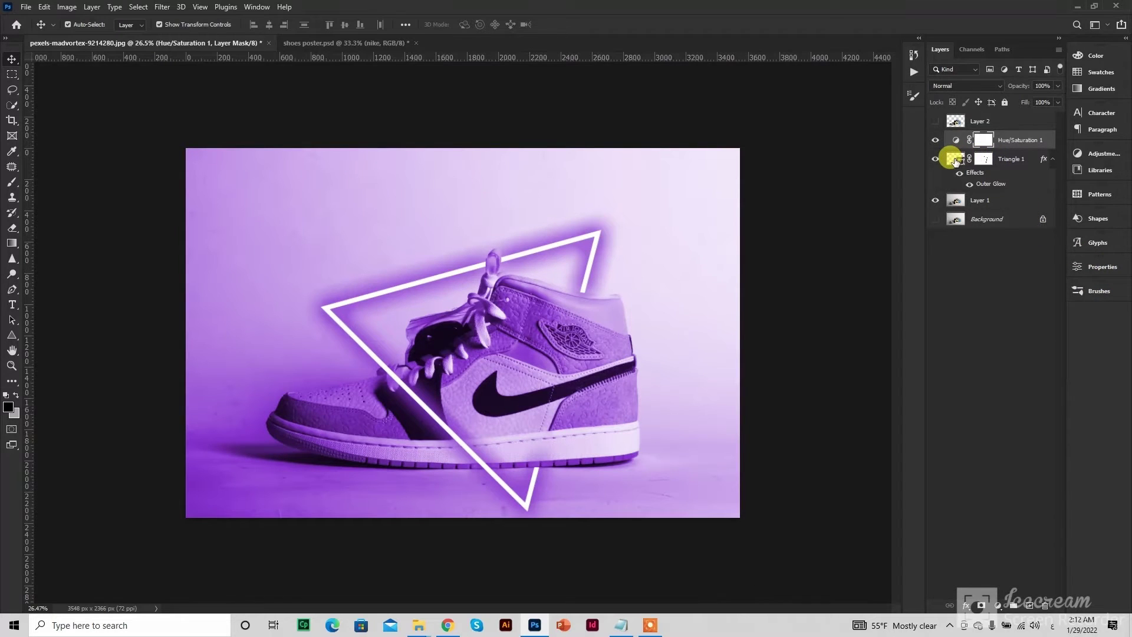
- Show the shoe cutout on Layer 2, duplicate the triangle layer and place the copy above Layer 2
{"action": "left_click", "coordinate": [956, 160]}
{"action": "left_click", "coordinate": [935, 121]}
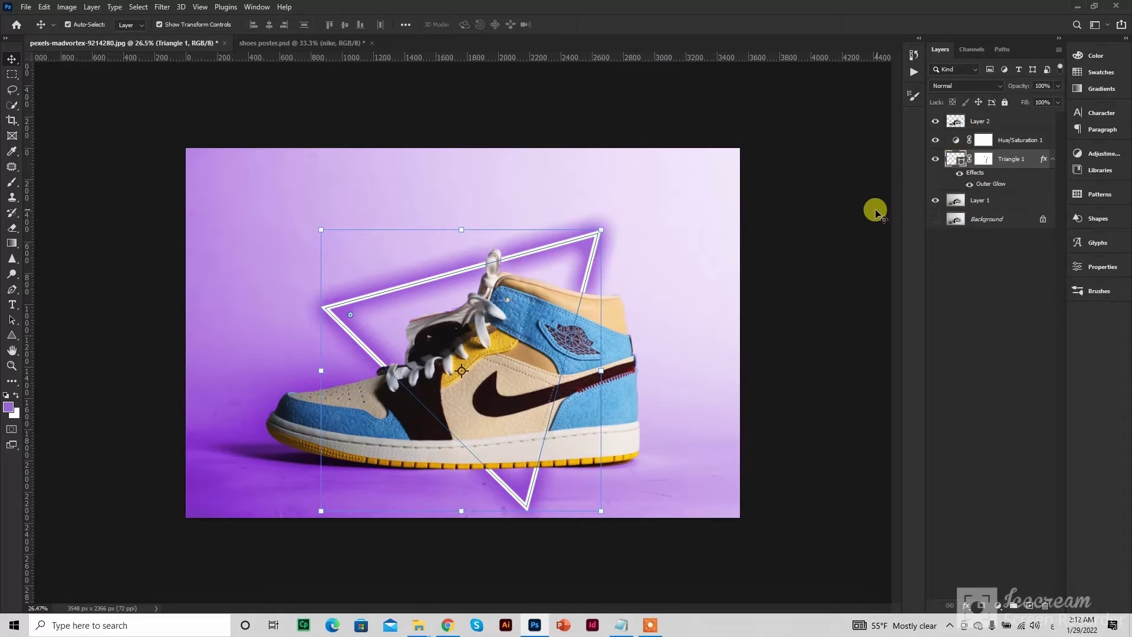
{"action": "key", "text": "ctrl+j"}
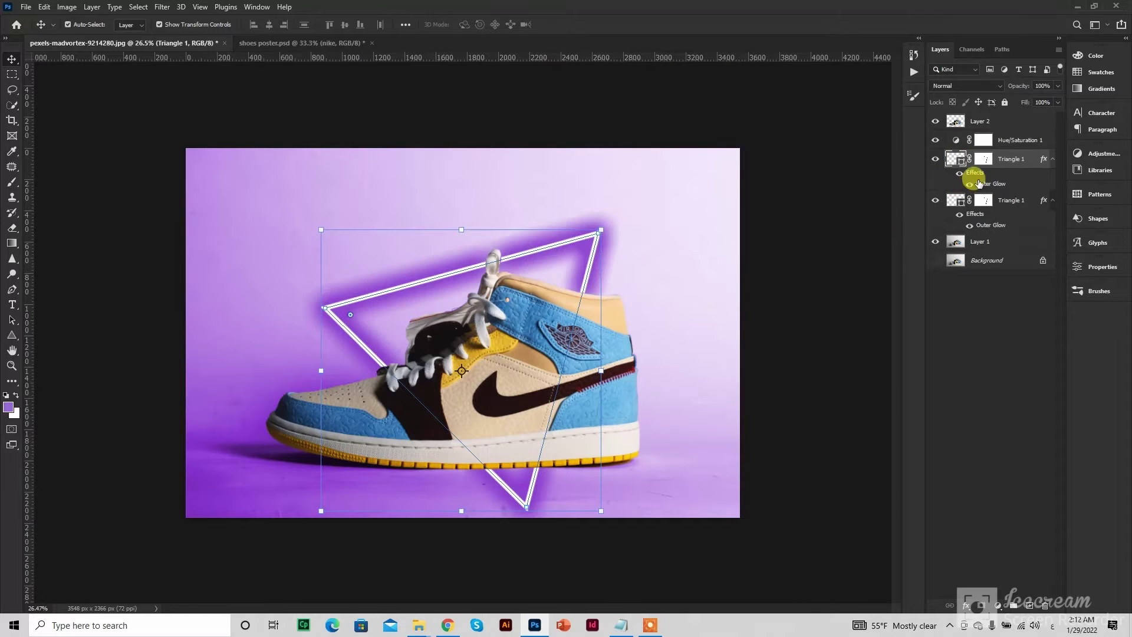
{"action": "left_click_drag", "start_coordinate": [959, 161], "coordinate": [960, 114]}
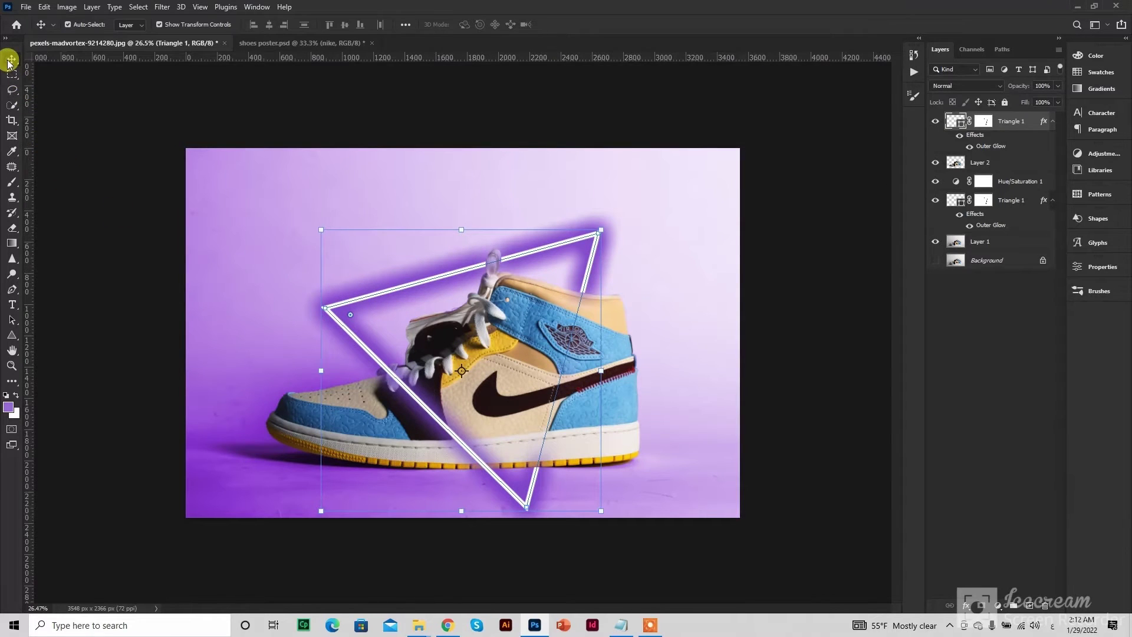
{"action": "left_click", "coordinate": [78, 186]}
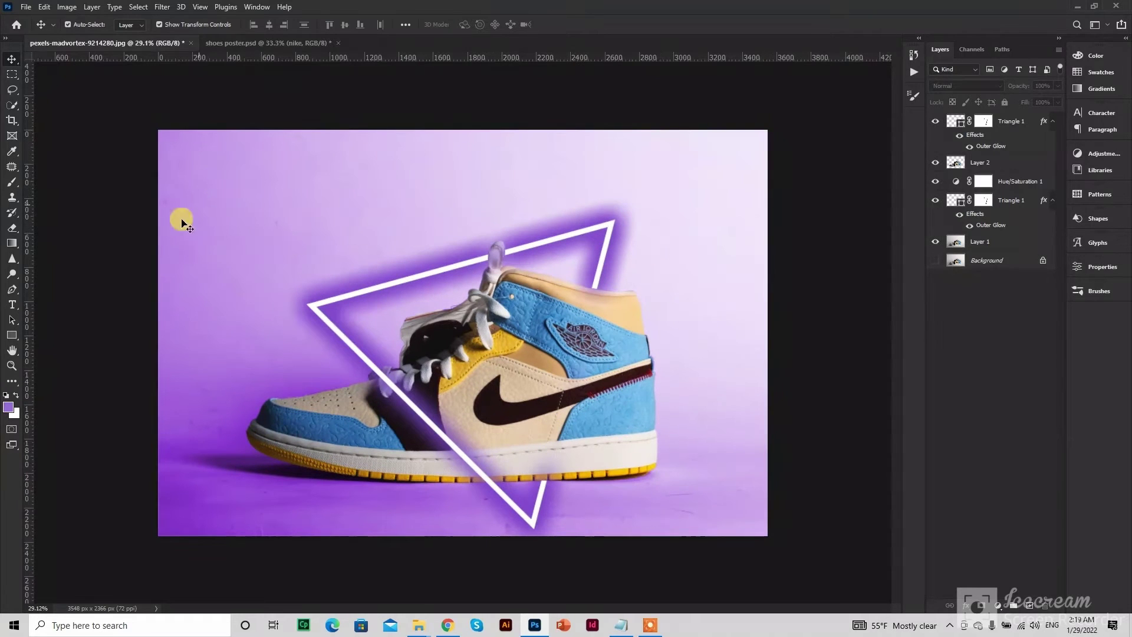
- Draw a square about 148 px wide near the canvas's top-left corner and fill it with black
{"action": "left_click", "coordinate": [12, 335]}
{"action": "right_click", "coordinate": [12, 335]}
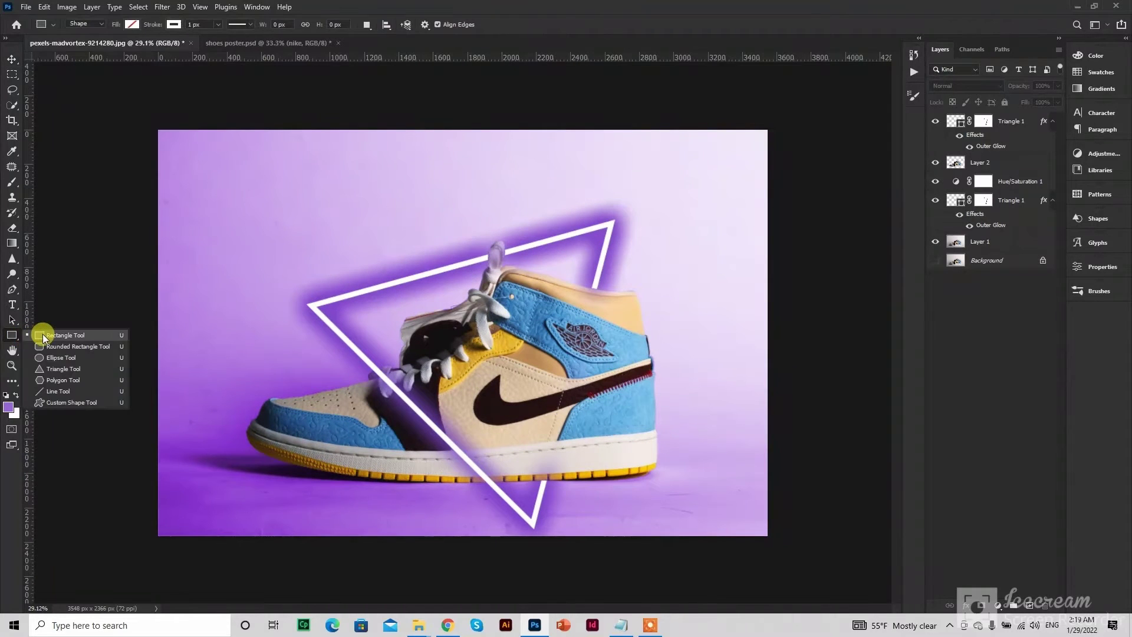
{"action": "left_click", "coordinate": [42, 332]}
{"action": "left_click_drag", "start_coordinate": [171, 149], "coordinate": [209, 174]}
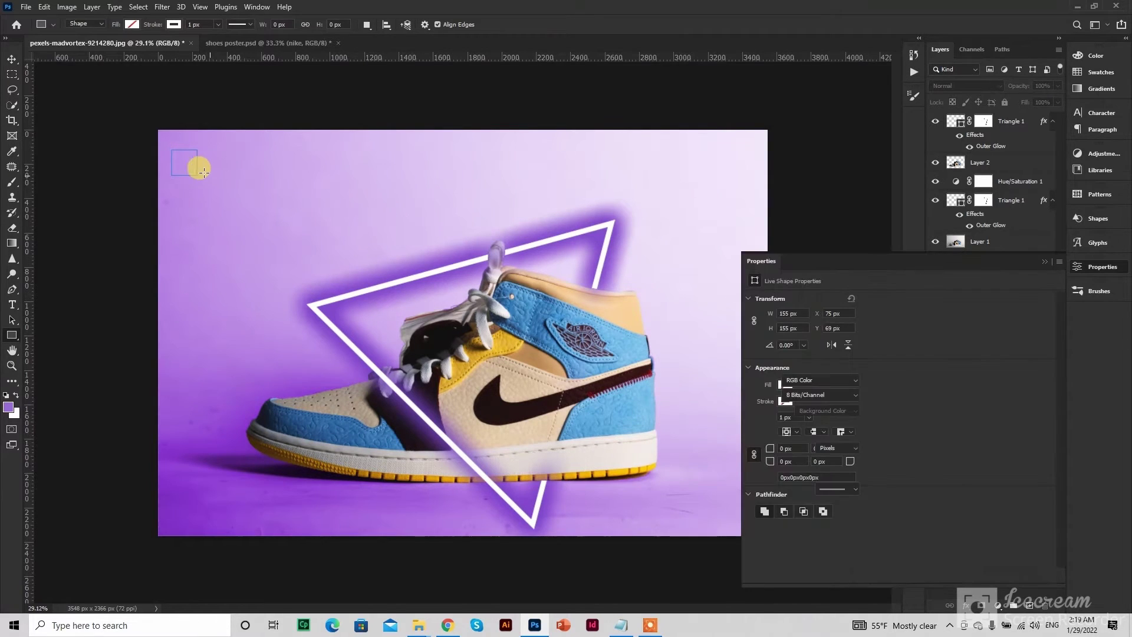
{"action": "left_click", "coordinate": [784, 385]}
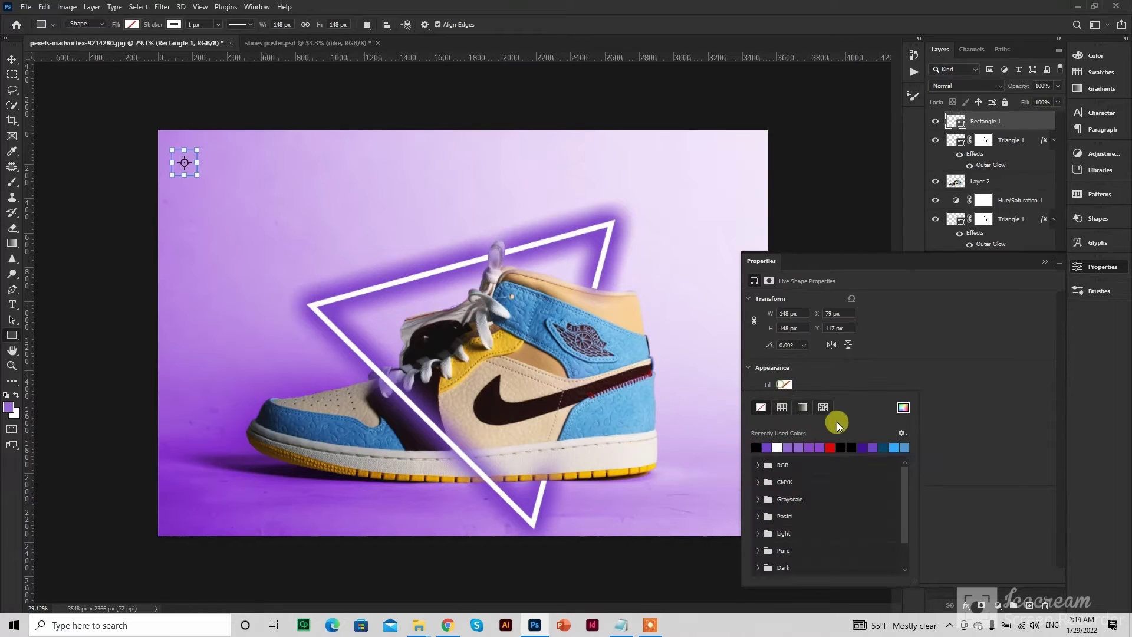
{"action": "left_click", "coordinate": [760, 444]}
{"action": "left_click", "coordinate": [1082, 268]}
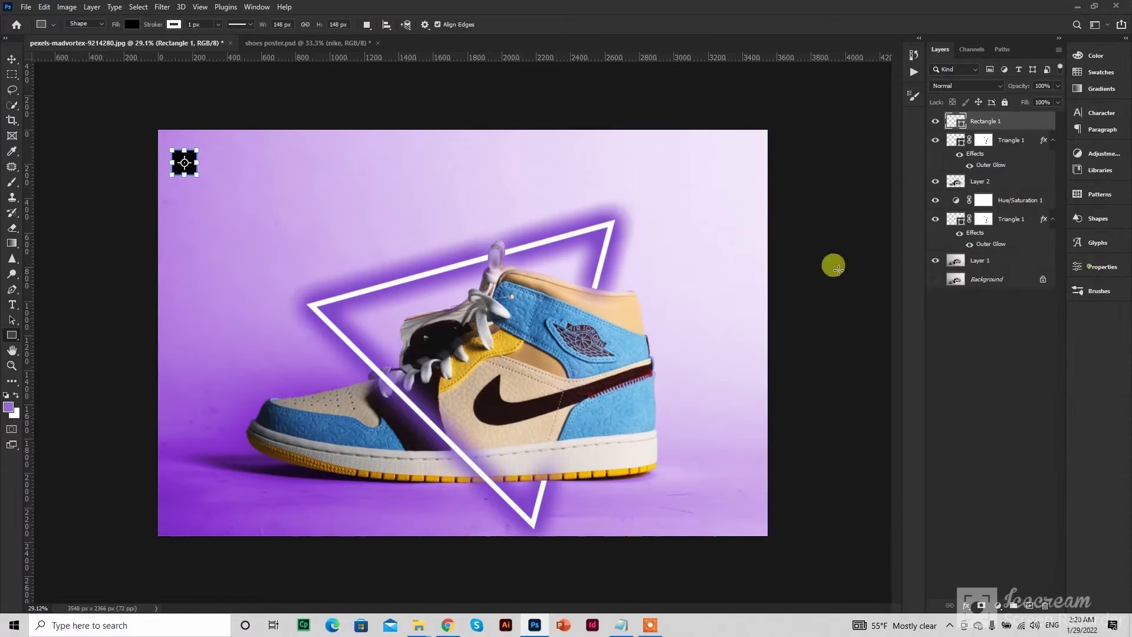
- Move the black square flush into the canvas's top-left corner
{"action": "scroll", "coordinate": [133, 167], "scroll_direction": "up", "scroll_amount": 2}
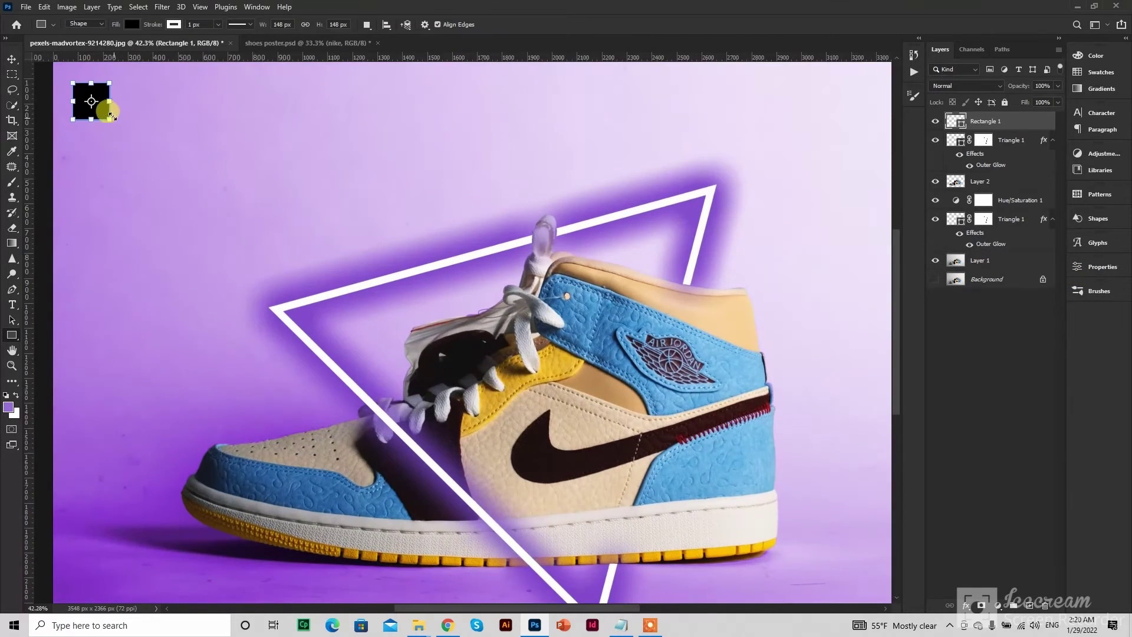
{"action": "scroll", "coordinate": [129, 183], "scroll_direction": "down", "scroll_amount": 1}
{"action": "left_click", "coordinate": [12, 59]}
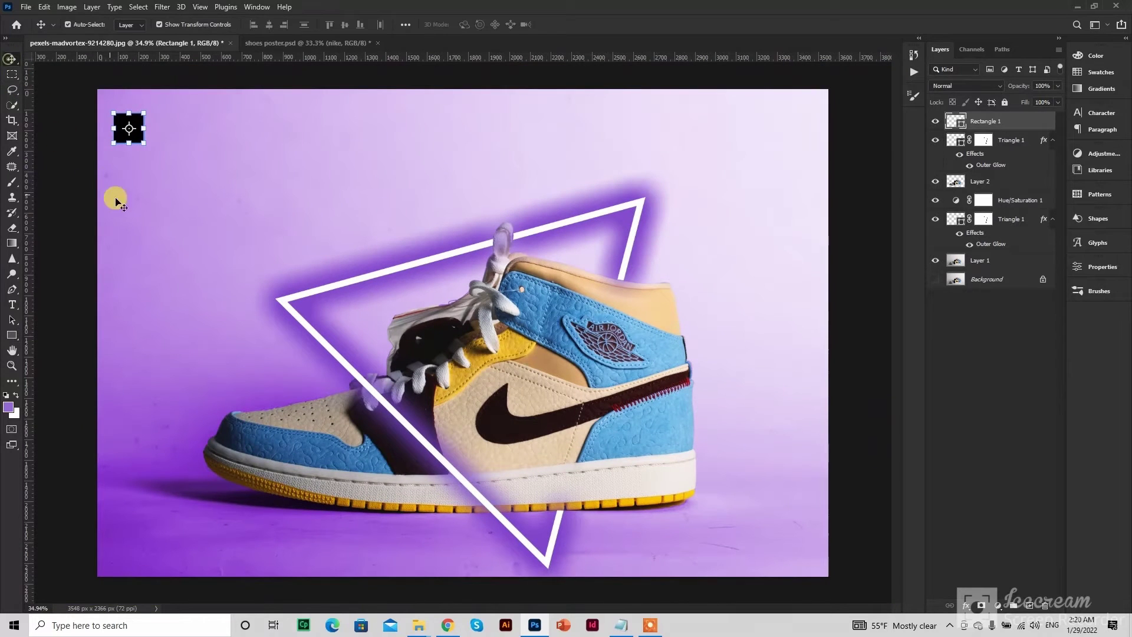
{"action": "scroll", "coordinate": [135, 132], "scroll_direction": "up", "scroll_amount": 2}
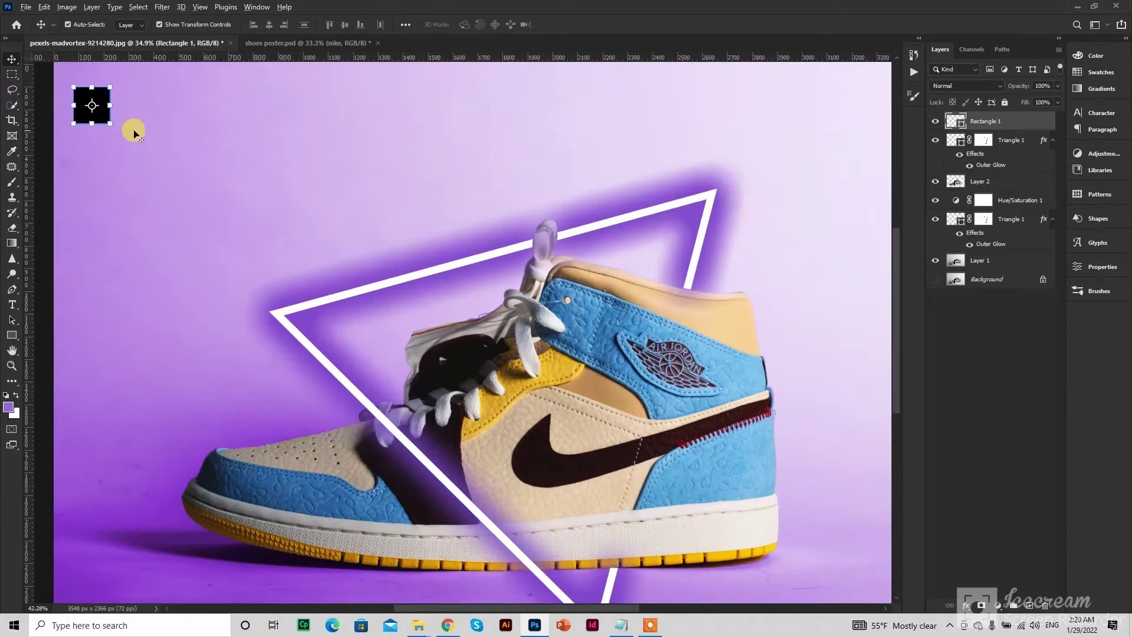
{"action": "left_click_drag", "start_coordinate": [140, 154], "coordinate": [235, 336]}
{"action": "left_click", "coordinate": [199, 289]}
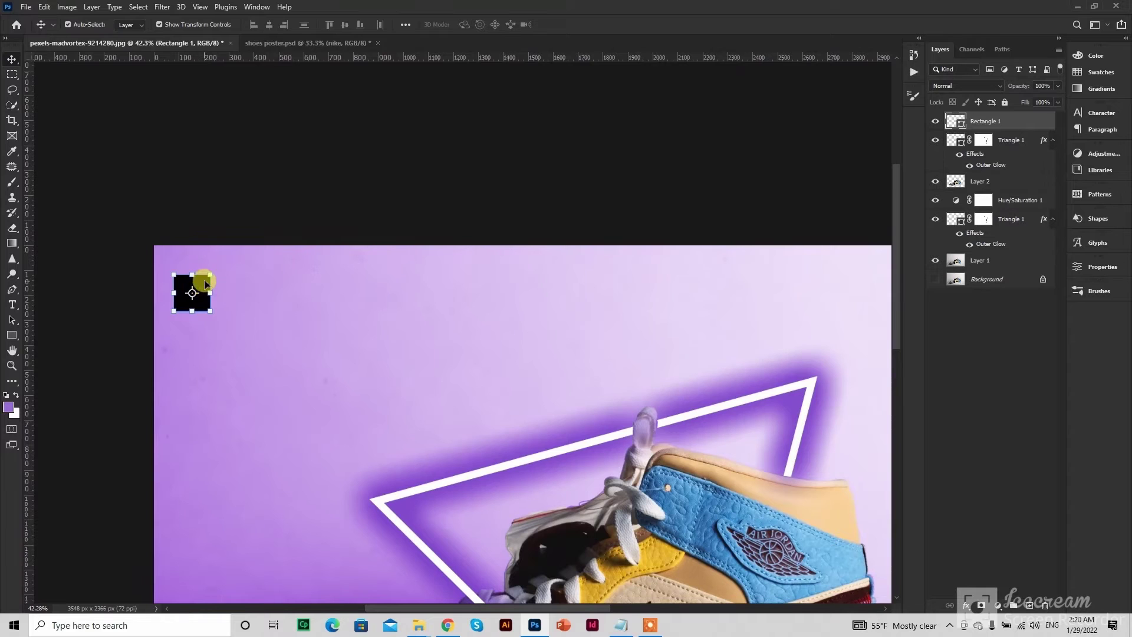
{"action": "left_click_drag", "start_coordinate": [204, 285], "coordinate": [184, 256]}
{"action": "left_click", "coordinate": [253, 168]}
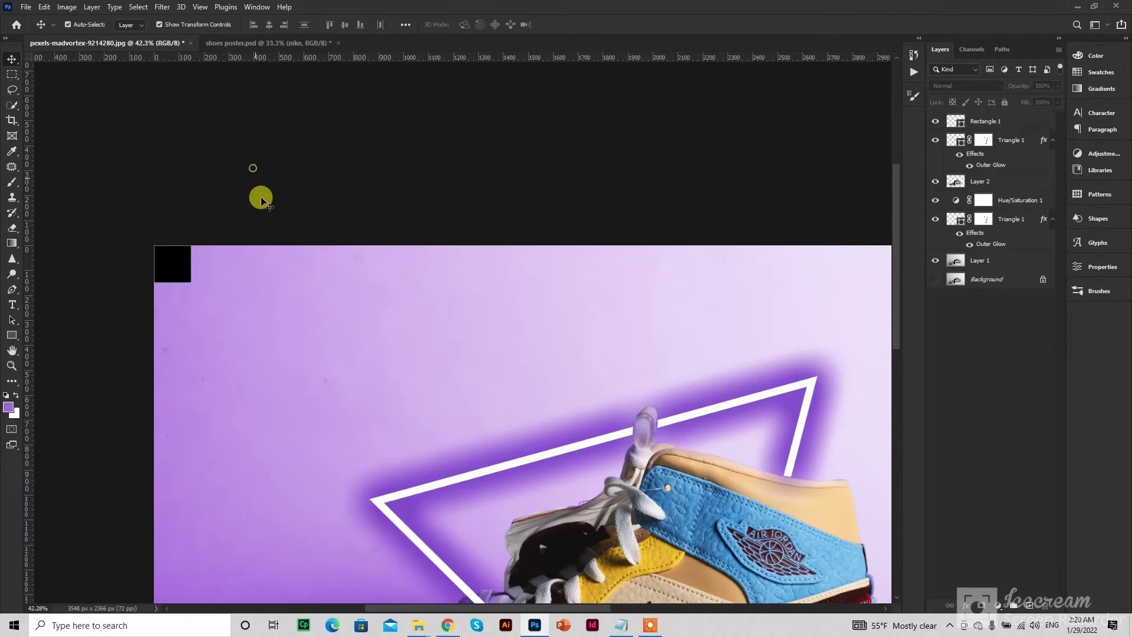
- Duplicate the black square and place the copy flush in the canvas's top-right corner
{"action": "scroll", "coordinate": [322, 283], "scroll_direction": "down", "scroll_amount": 3}
{"action": "left_click", "coordinate": [207, 163]}
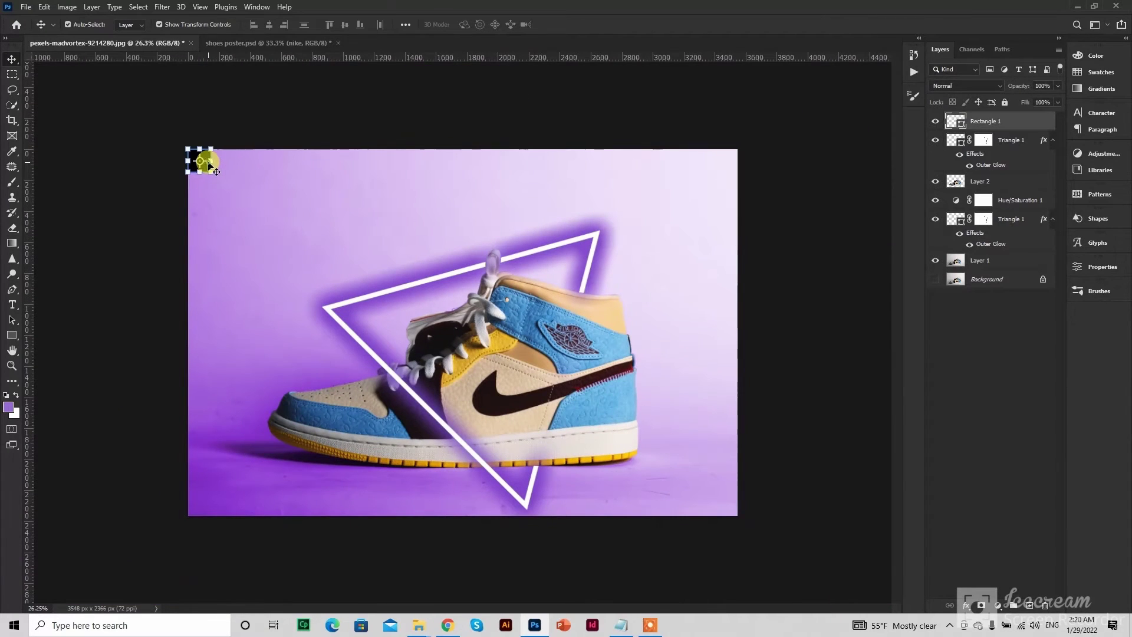
{"action": "left_click_drag", "start_coordinate": [208, 162], "coordinate": [842, 121]}
{"action": "scroll", "coordinate": [474, 337], "scroll_direction": "up", "scroll_amount": 2}
{"action": "scroll", "coordinate": [478, 342], "scroll_direction": "up", "scroll_amount": 1}
{"action": "scroll", "coordinate": [824, 234], "scroll_direction": "down", "scroll_amount": 1}
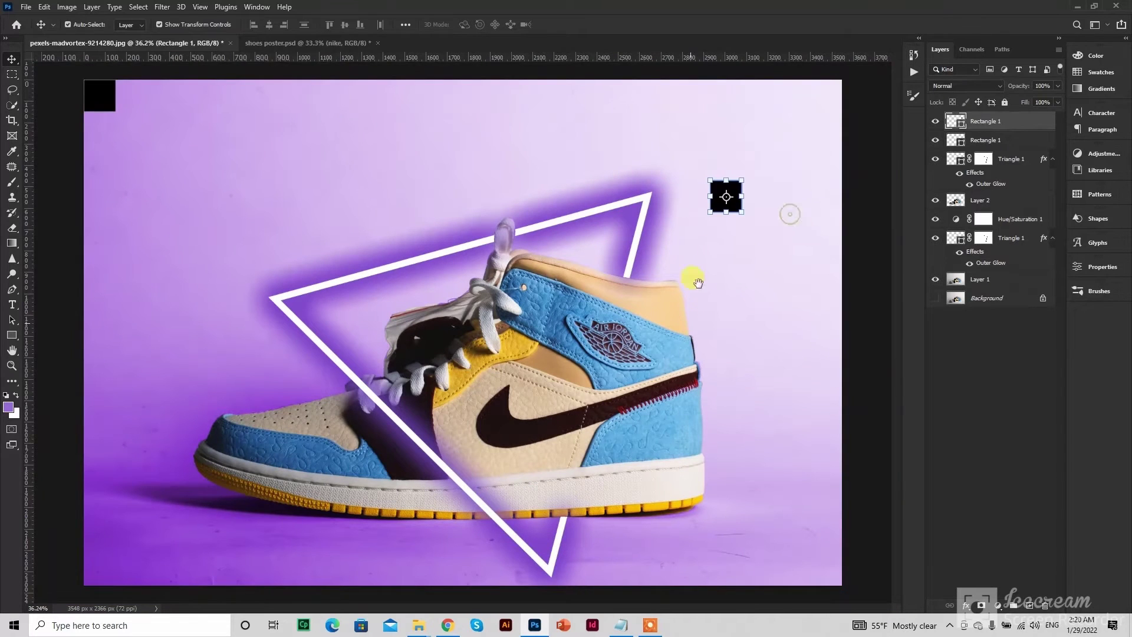
{"action": "left_click_drag", "start_coordinate": [739, 191], "coordinate": [837, 91]}
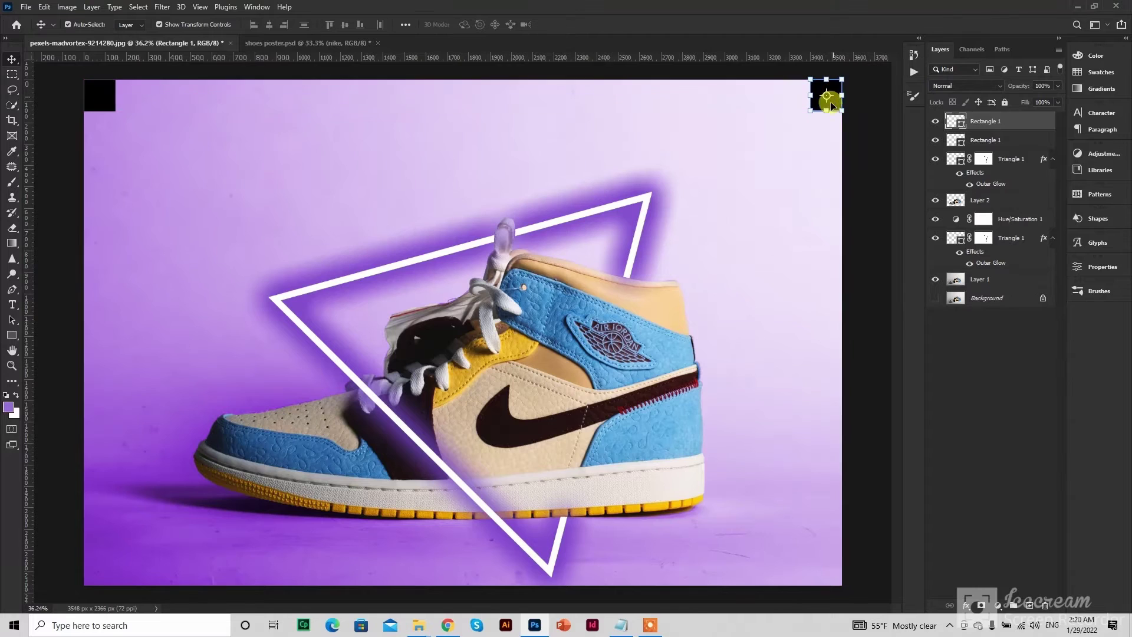
{"action": "scroll", "coordinate": [464, 336], "scroll_direction": "down", "scroll_amount": 1}
{"action": "left_click", "coordinate": [95, 250]}
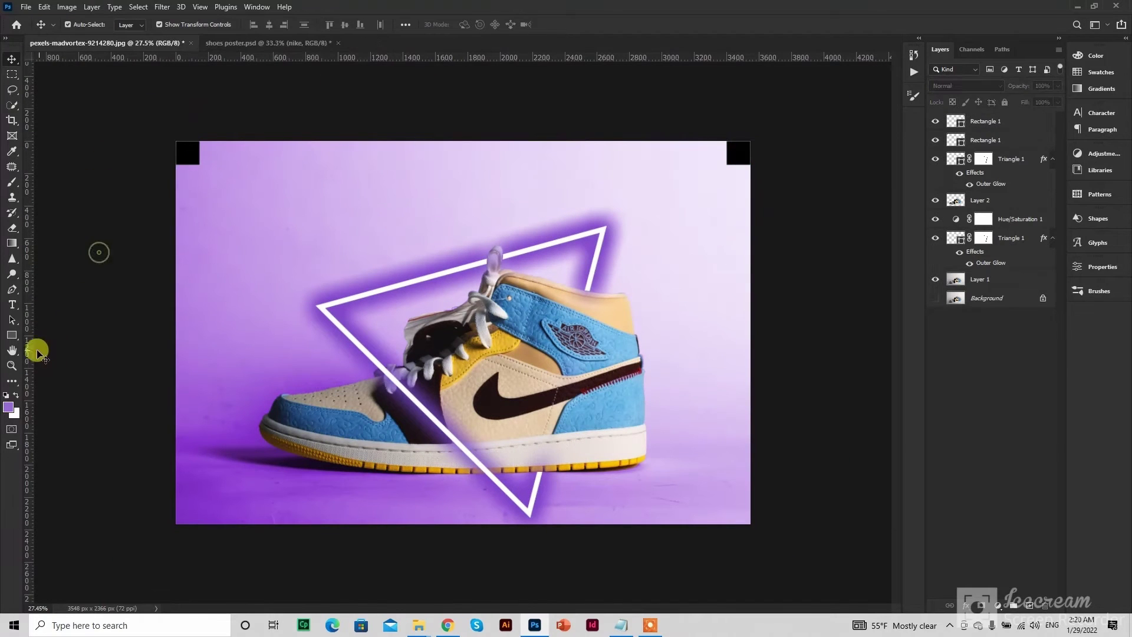
- Add the text NIKE in black Aukim ExtraBold at 500 pt above the shoe
{"action": "left_click", "coordinate": [12, 305]}
{"action": "left_click", "coordinate": [35, 305]}
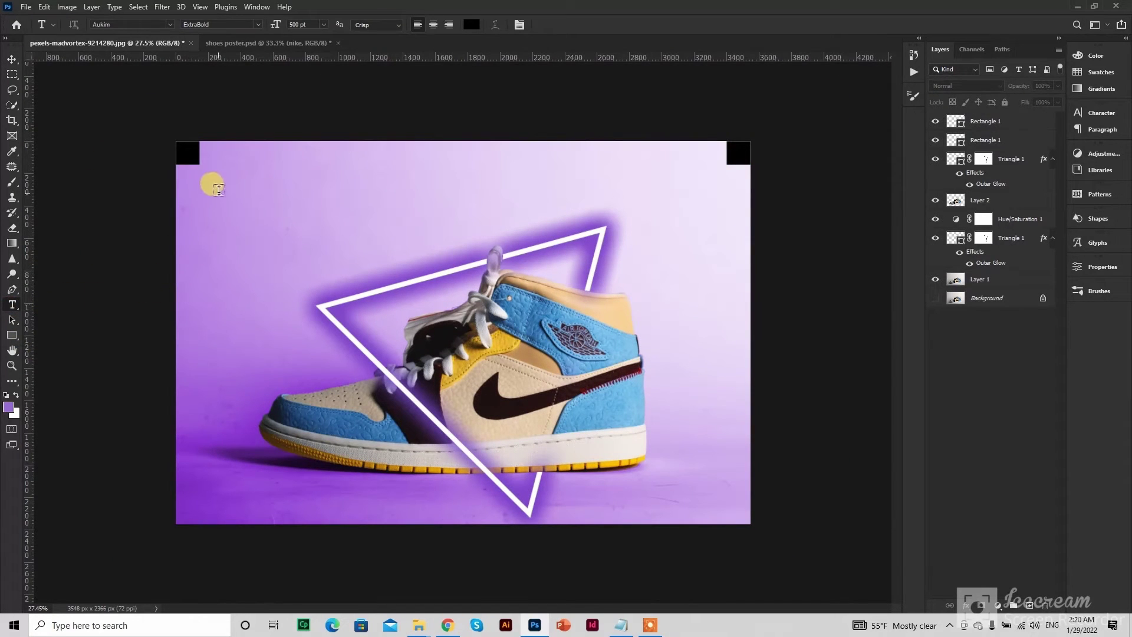
{"action": "left_click", "coordinate": [115, 24]}
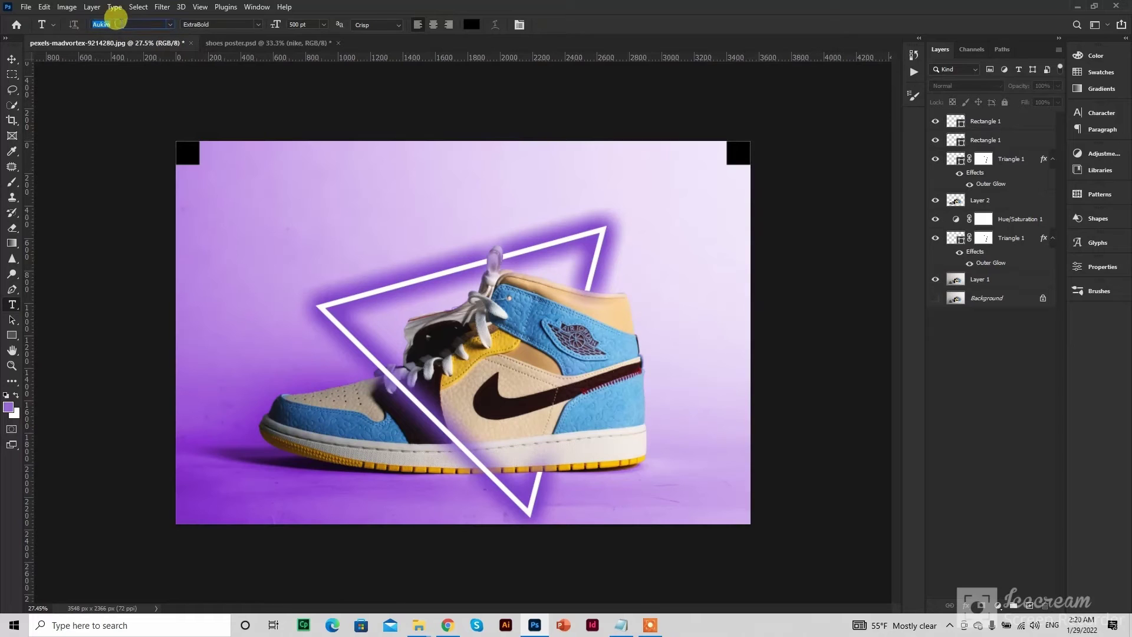
{"action": "left_click", "coordinate": [221, 23]}
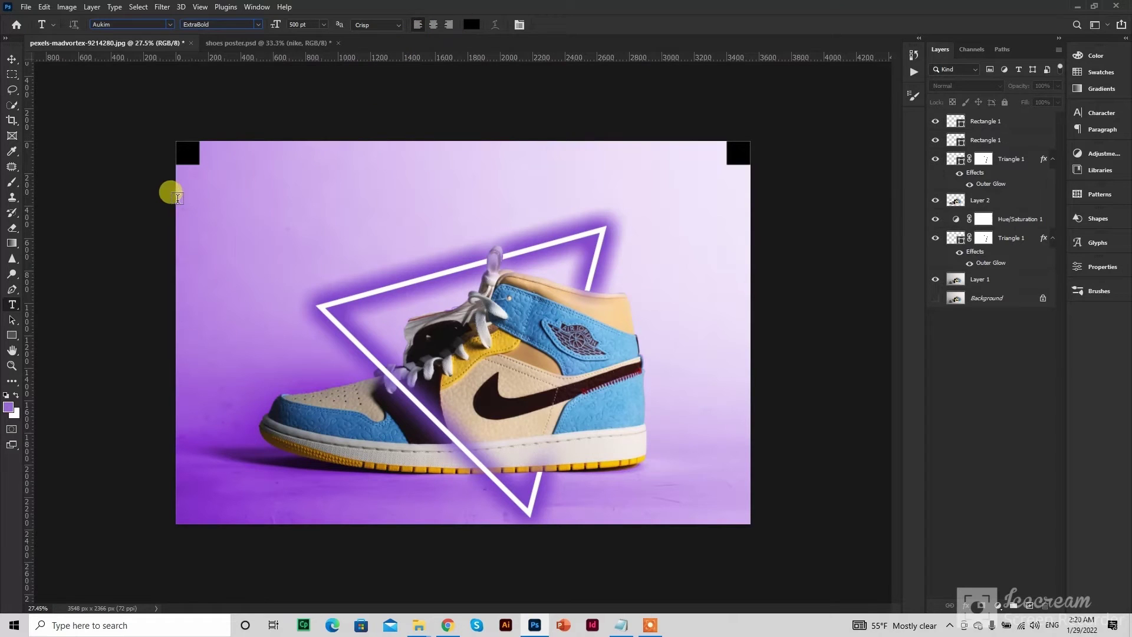
{"action": "left_click", "coordinate": [225, 201]}
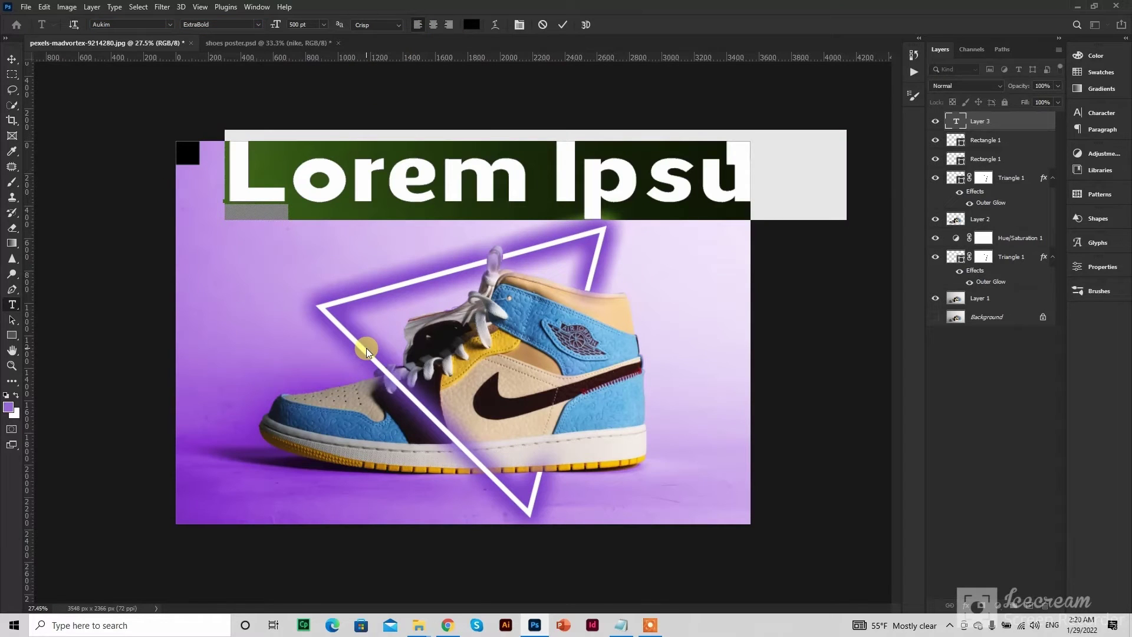
{"action": "type", "text": "N"}
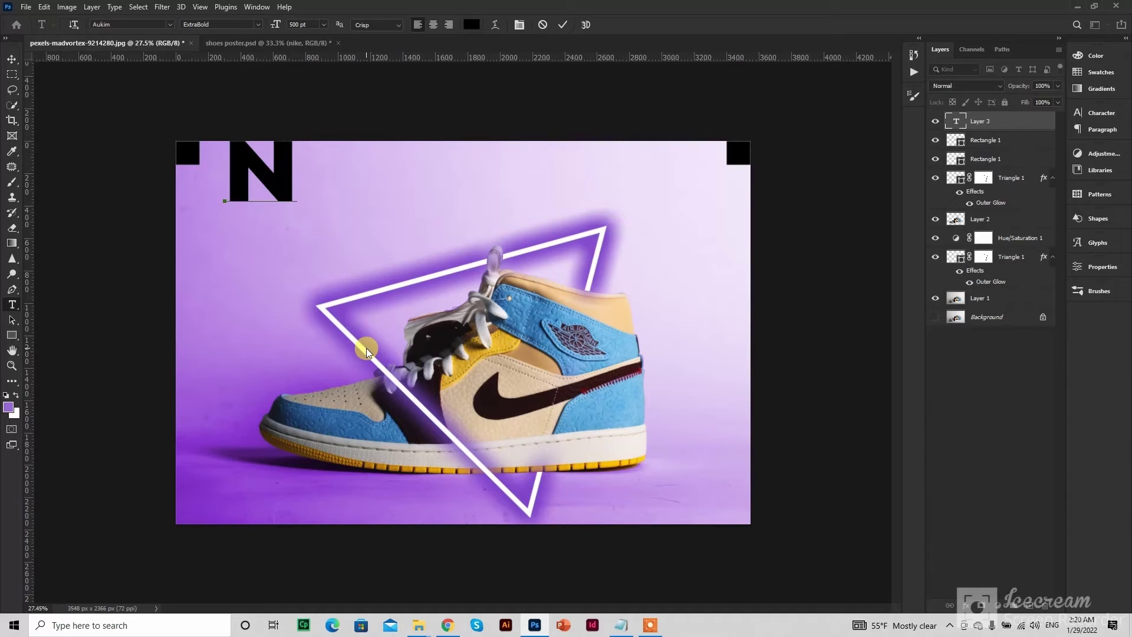
{"action": "type", "text": "IKE"}
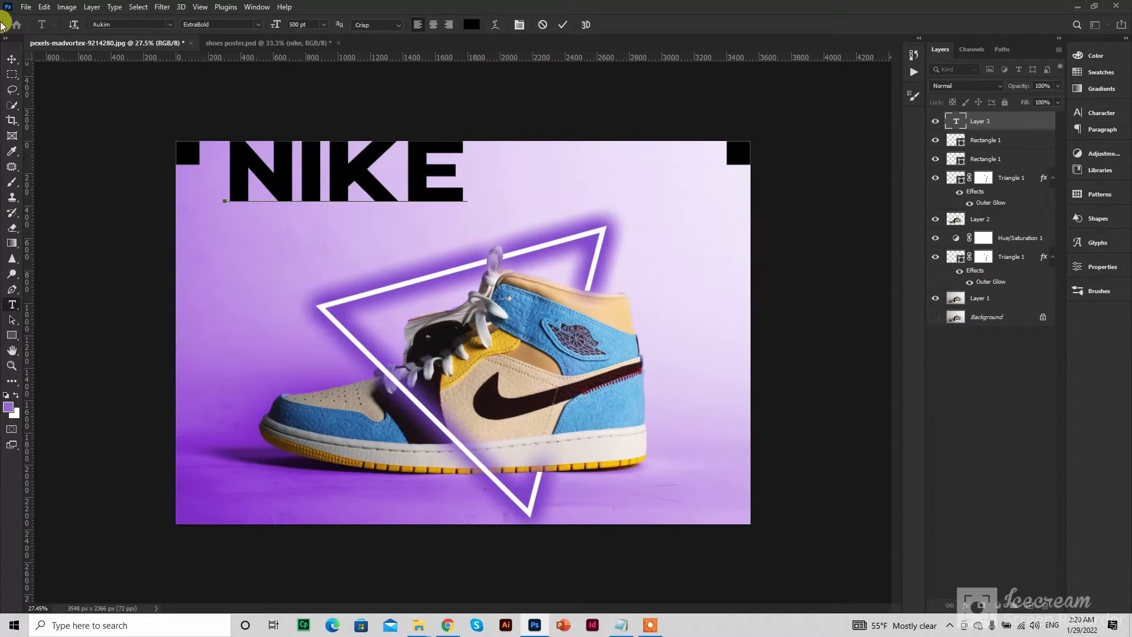
- Move the NIKE title so its upper-left corner meets the inner corner of the top-left black square
{"action": "left_click", "coordinate": [12, 59]}
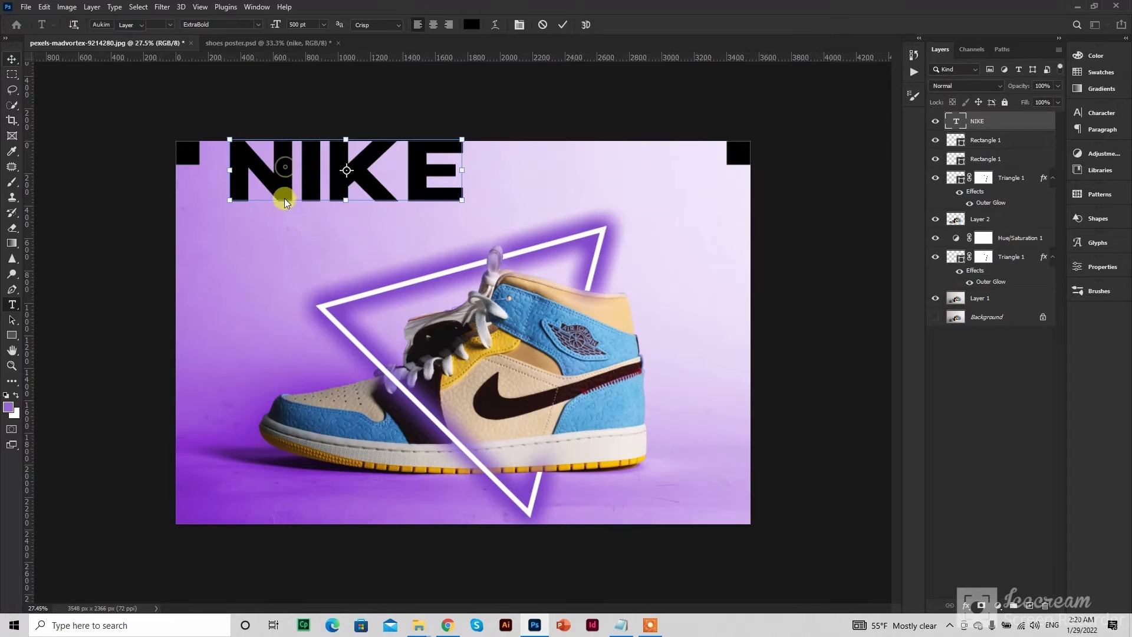
{"action": "left_click_drag", "start_coordinate": [285, 198], "coordinate": [253, 194]}
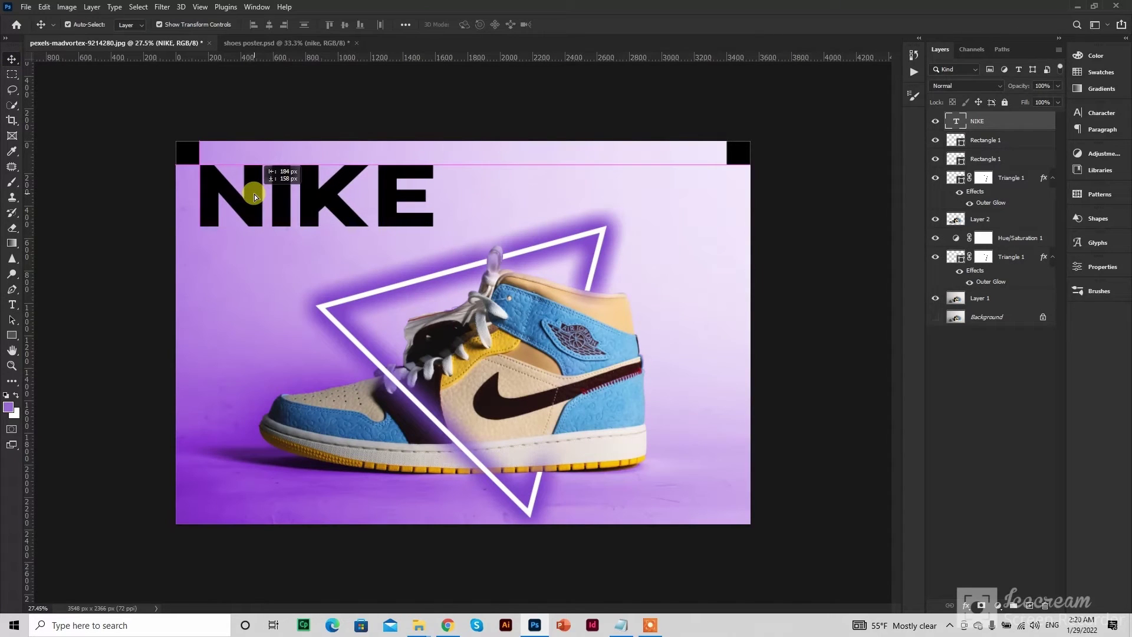
- Try the alternate glyph for the letter K in the NIKE title and select the I
{"action": "double_click", "coordinate": [277, 200]}
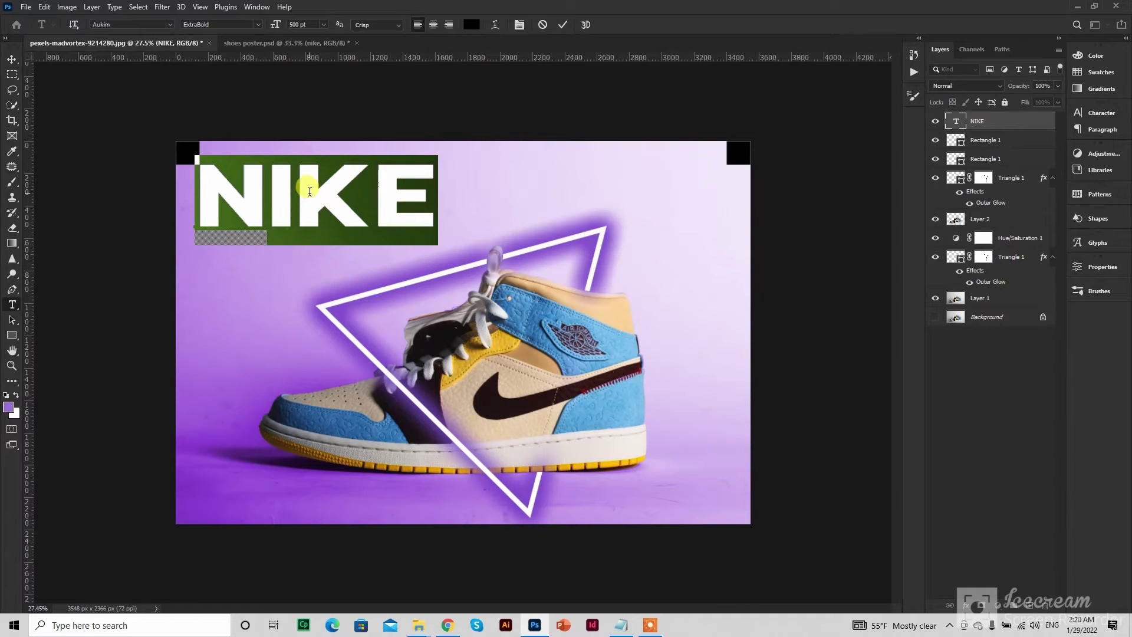
{"action": "left_click", "coordinate": [435, 195]}
{"action": "left_click_drag", "start_coordinate": [435, 194], "coordinate": [327, 187]}
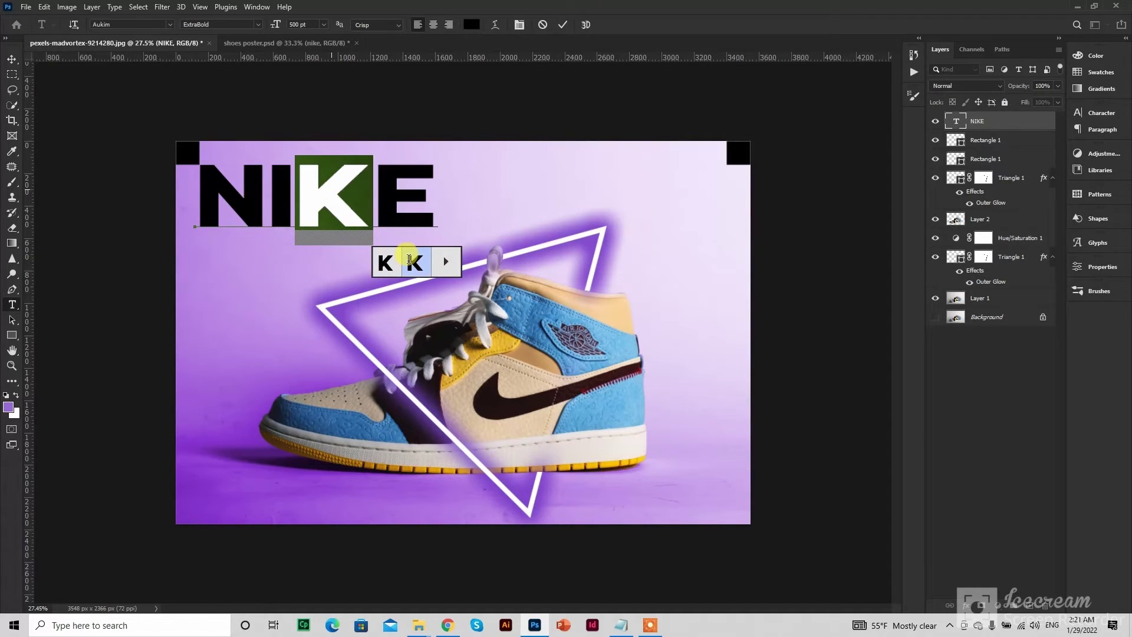
{"action": "left_click", "coordinate": [409, 259]}
{"action": "left_click", "coordinate": [296, 186]}
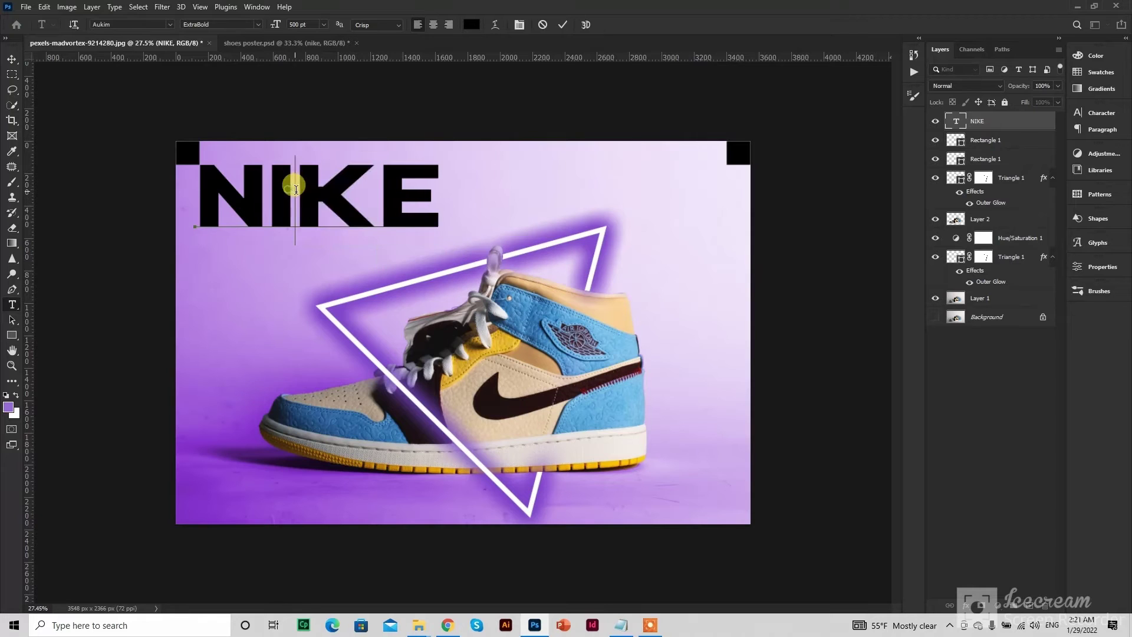
{"action": "left_click_drag", "start_coordinate": [281, 189], "coordinate": [276, 189]}
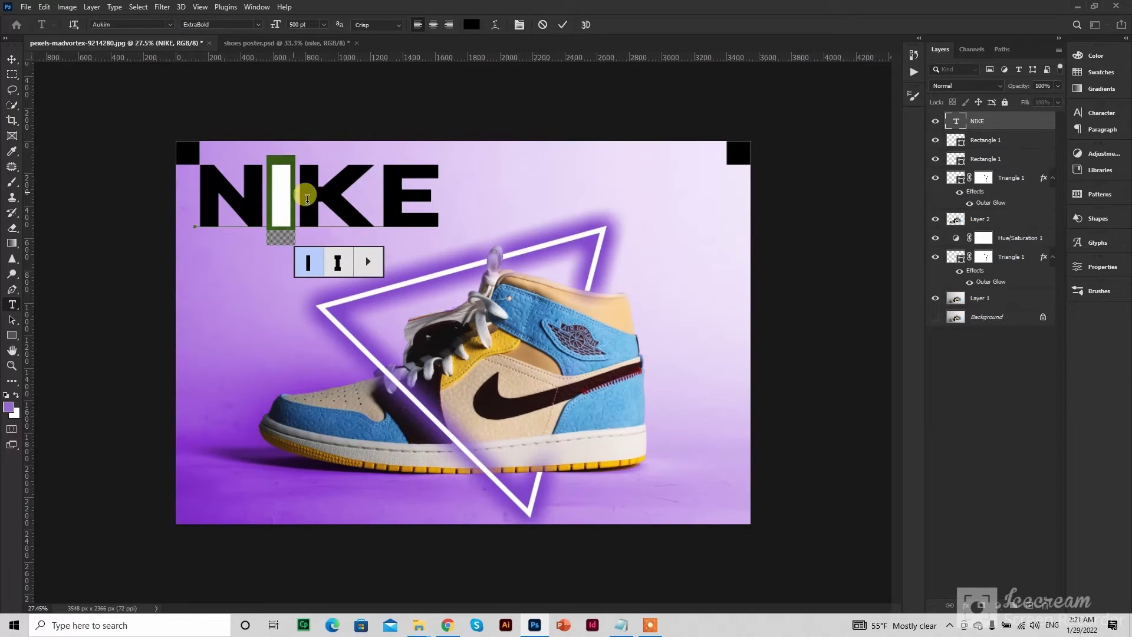
- Toggle All Caps on the letters IKE of the title, and retype them in lowercase so it reads Nike
{"action": "left_click", "coordinate": [435, 192]}
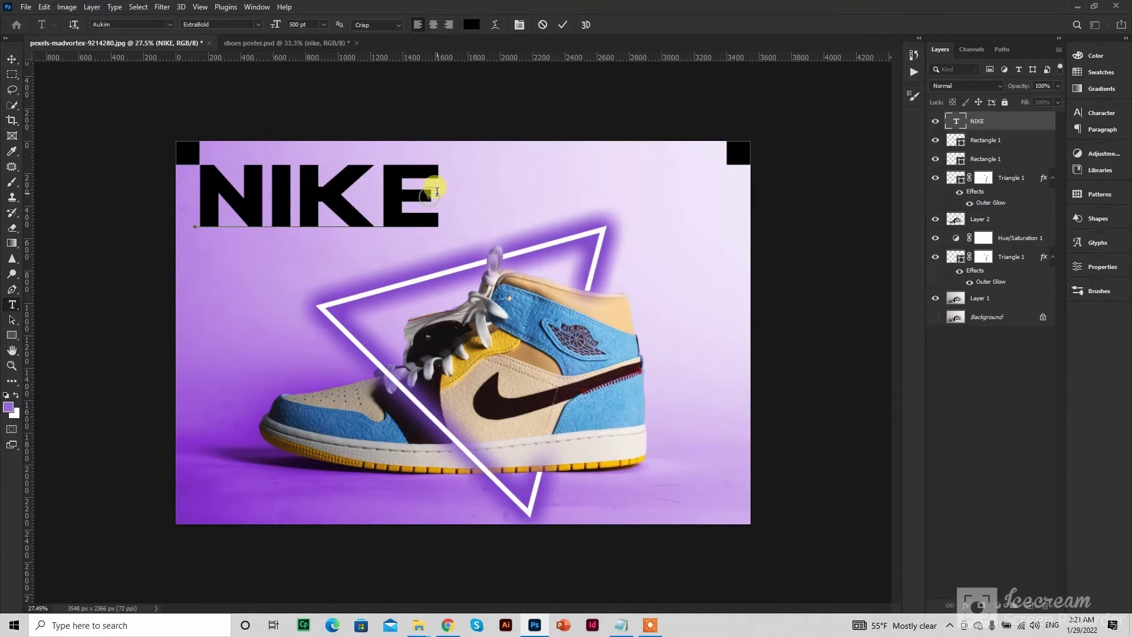
{"action": "key", "text": "shift+Left"}
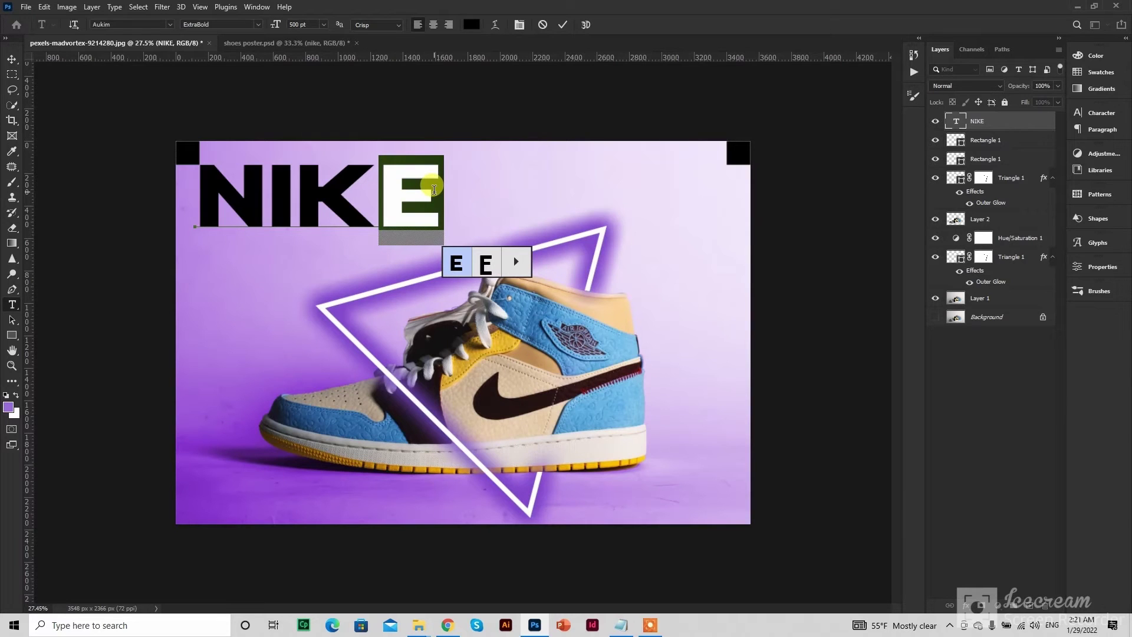
{"action": "key", "text": "shift+Left"}
{"action": "key", "text": "shift+Left"}
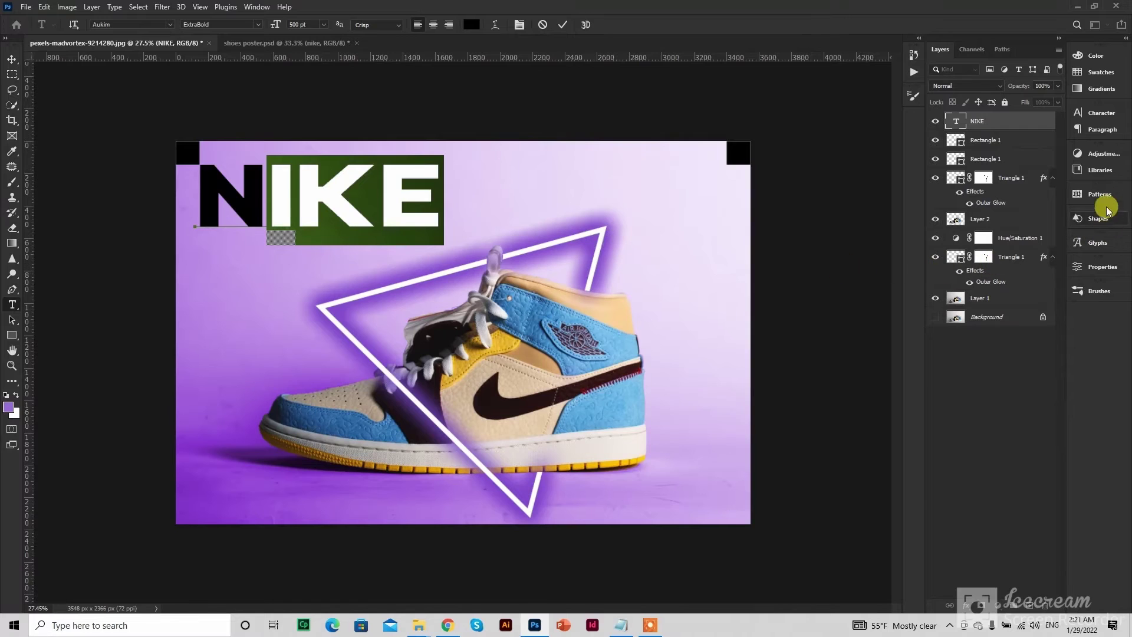
{"action": "left_click", "coordinate": [1100, 114]}
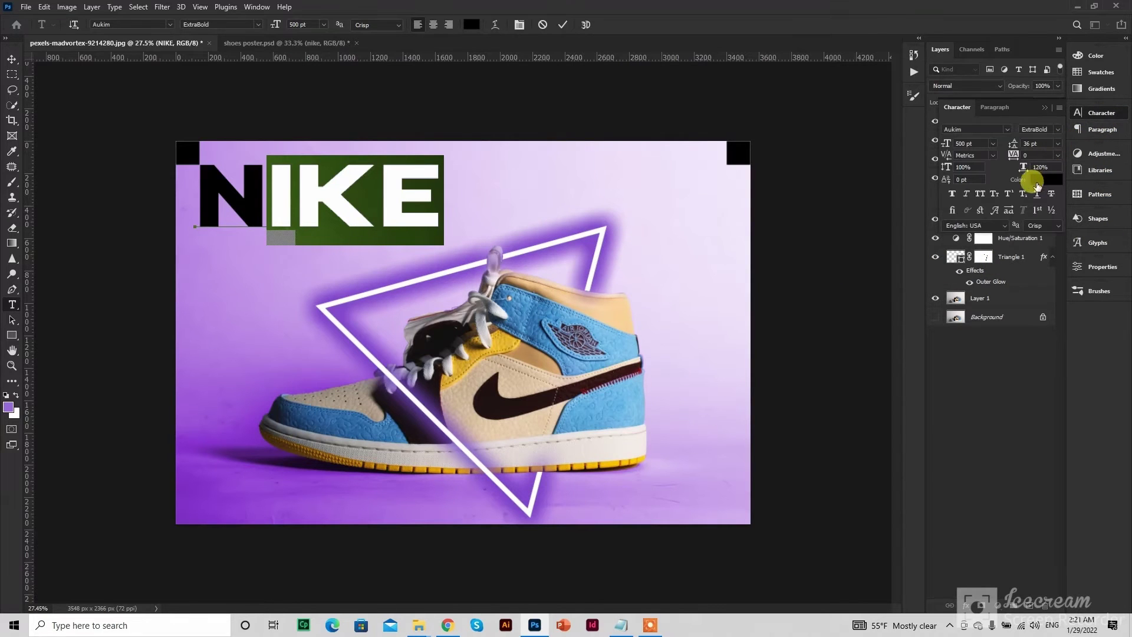
{"action": "left_click", "coordinate": [980, 193]}
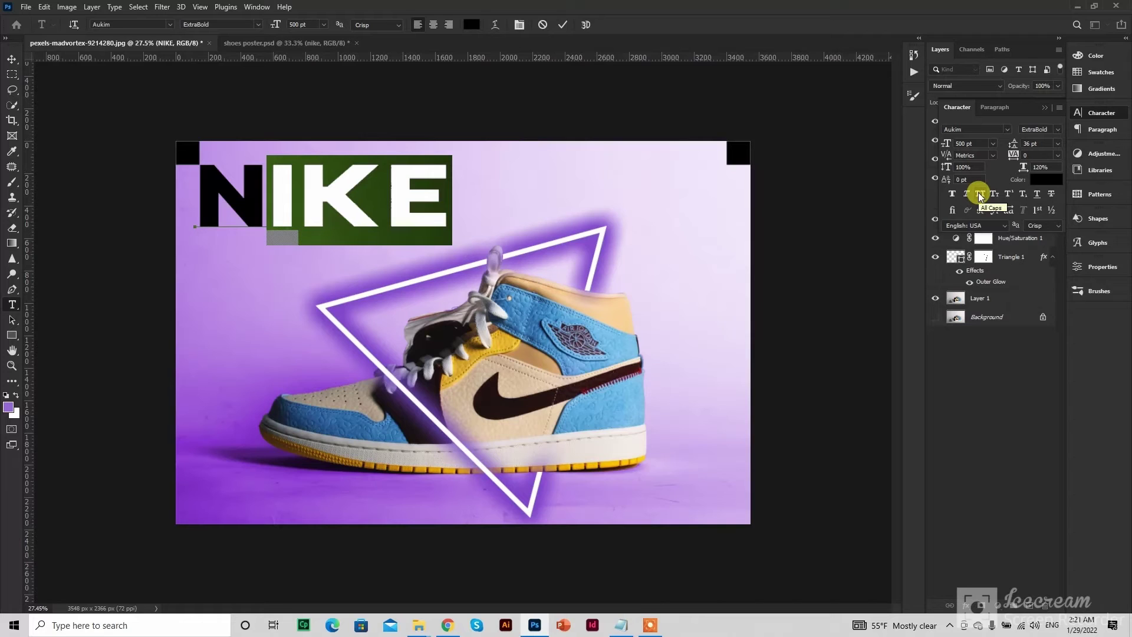
{"action": "left_click", "coordinate": [979, 193]}
{"action": "left_click", "coordinate": [979, 193]}
{"action": "left_click", "coordinate": [979, 193]}
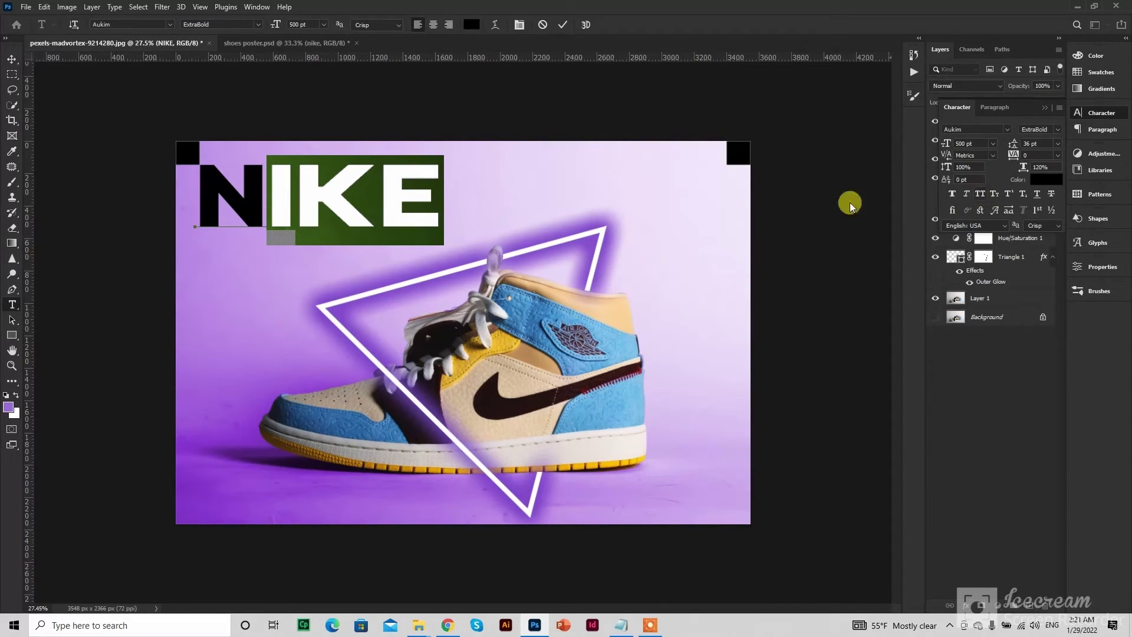
{"action": "key", "text": "BackSpace"}
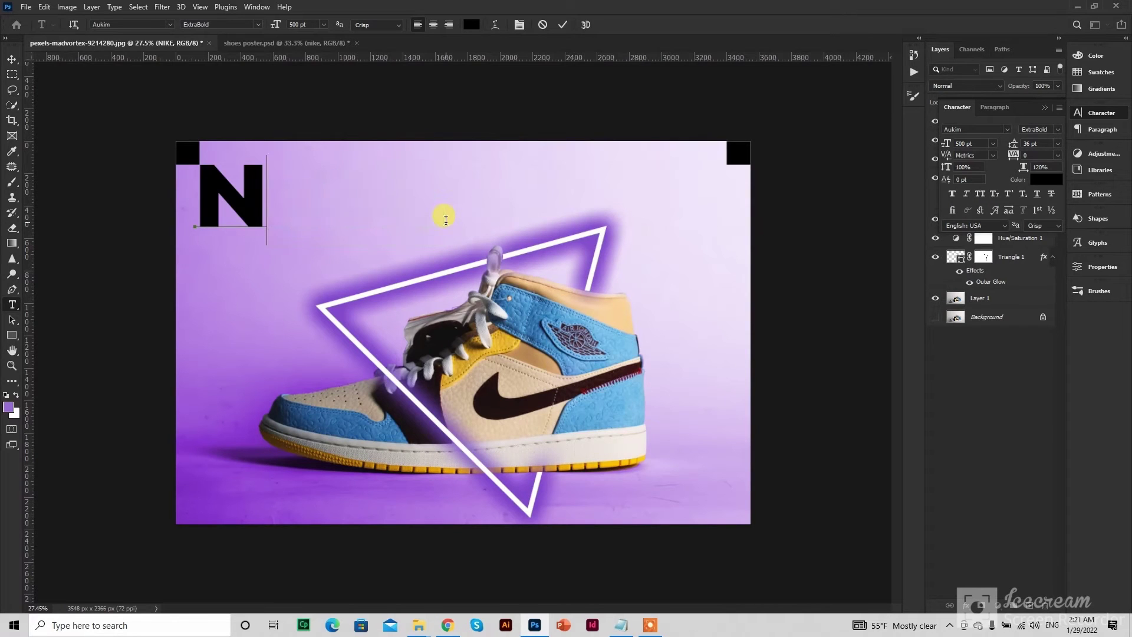
{"action": "type", "text": "ike"}
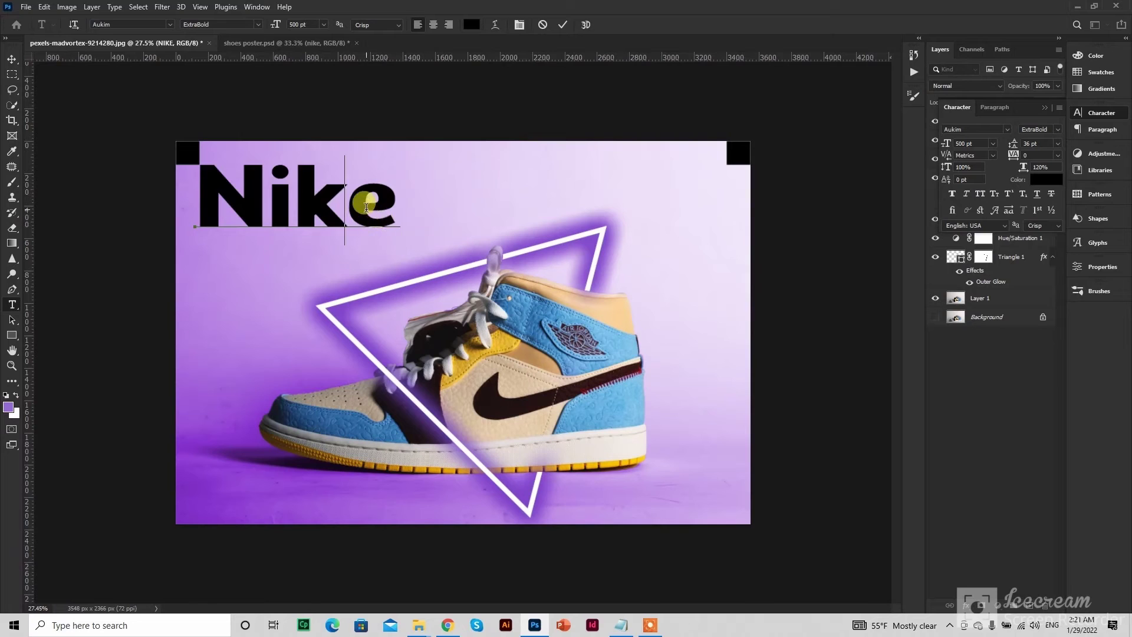
- Apply alternate glyphs to the letters e, k and i of the Nike title and commit the text
{"action": "left_click_drag", "start_coordinate": [374, 202], "coordinate": [367, 209]}
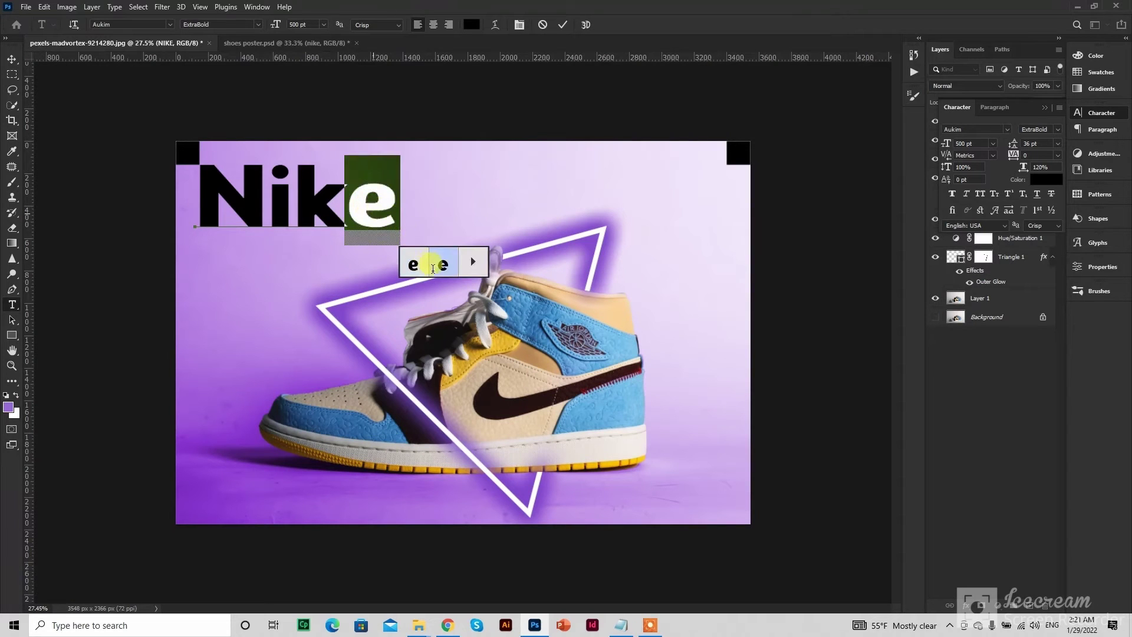
{"action": "left_click", "coordinate": [444, 269]}
{"action": "left_click", "coordinate": [321, 198]}
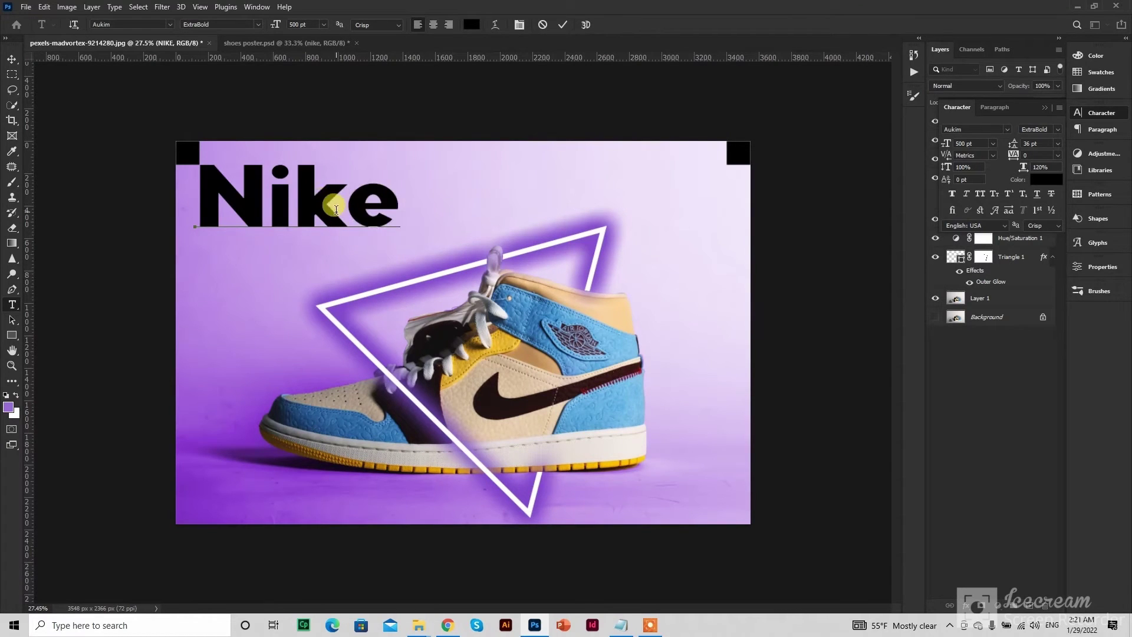
{"action": "left_click_drag", "start_coordinate": [337, 211], "coordinate": [310, 202]}
{"action": "left_click", "coordinate": [386, 261]}
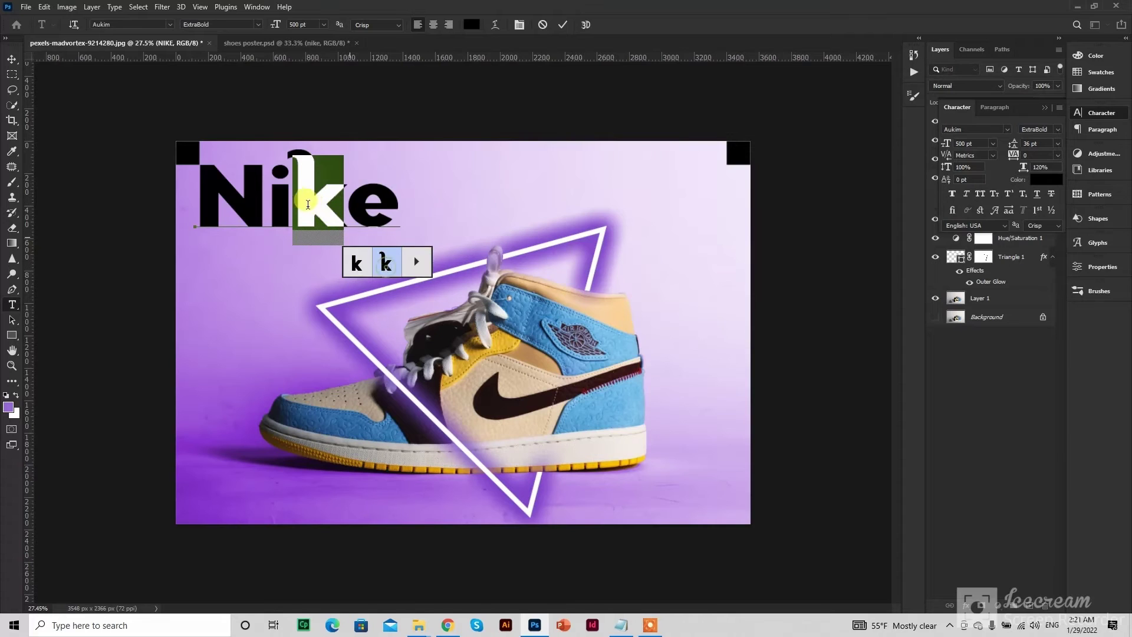
{"action": "left_click_drag", "start_coordinate": [270, 199], "coordinate": [284, 200]}
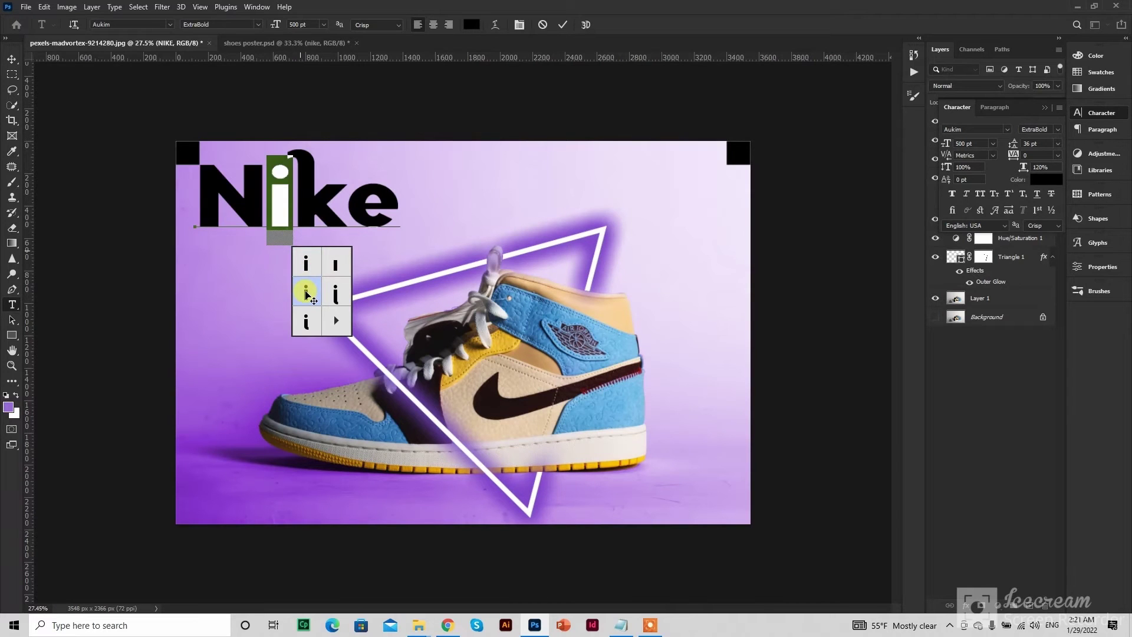
{"action": "left_click", "coordinate": [306, 294]}
{"action": "left_click", "coordinate": [252, 186]}
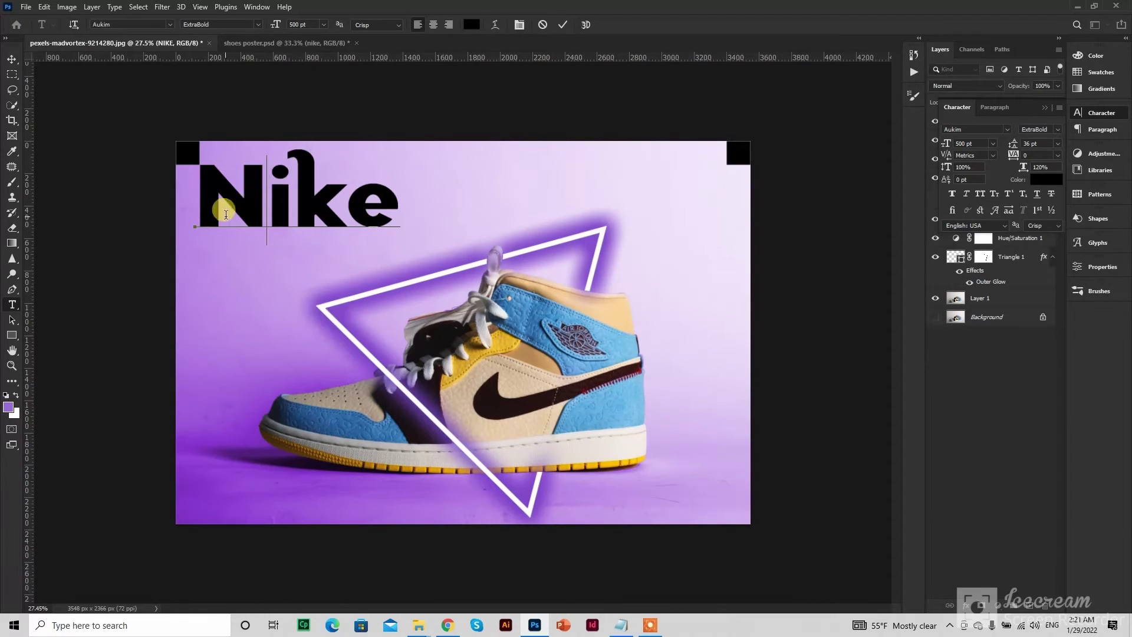
{"action": "left_click", "coordinate": [12, 58]}
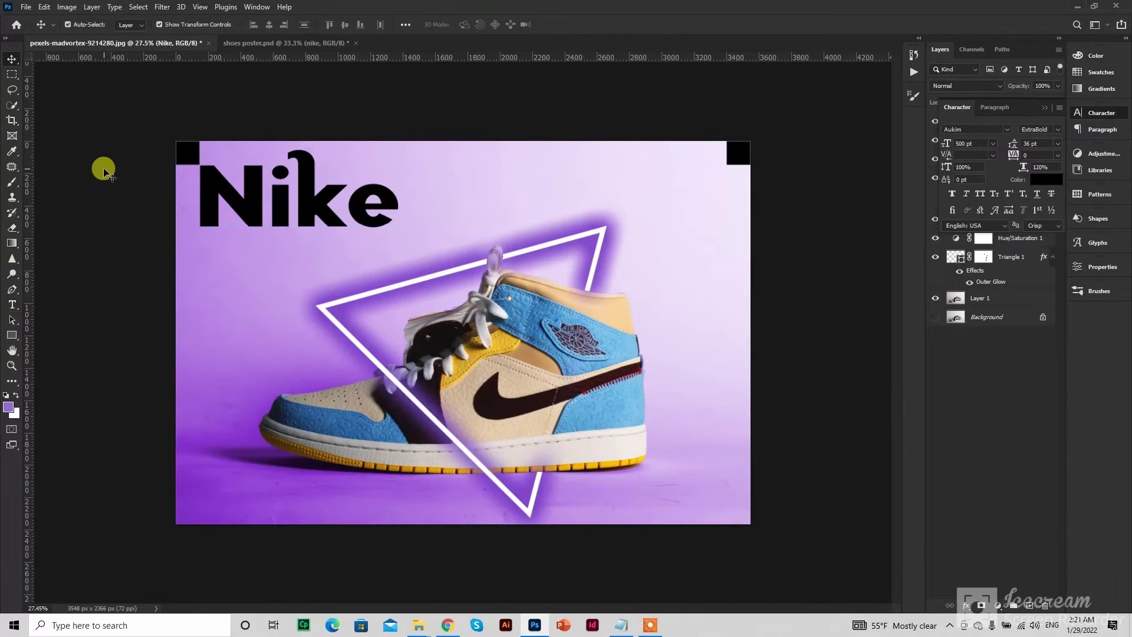
- Restore the standard glyph without the top hook for the letter k in the Nike title
{"action": "left_click", "coordinate": [323, 213]}
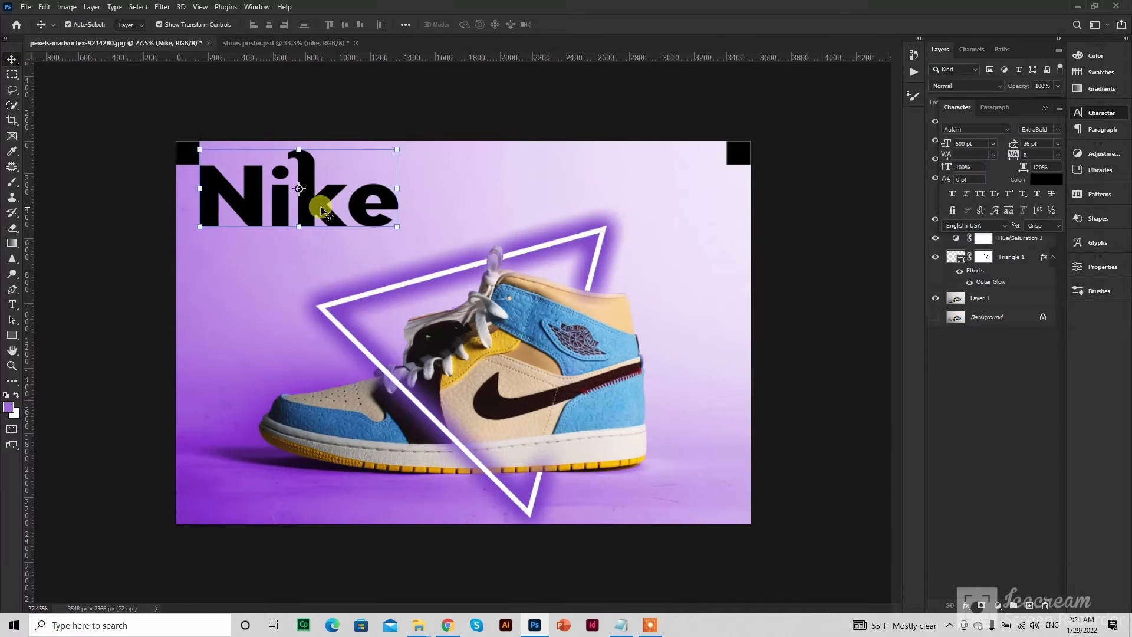
{"action": "double_click", "coordinate": [316, 199]}
{"action": "left_click", "coordinate": [301, 195]}
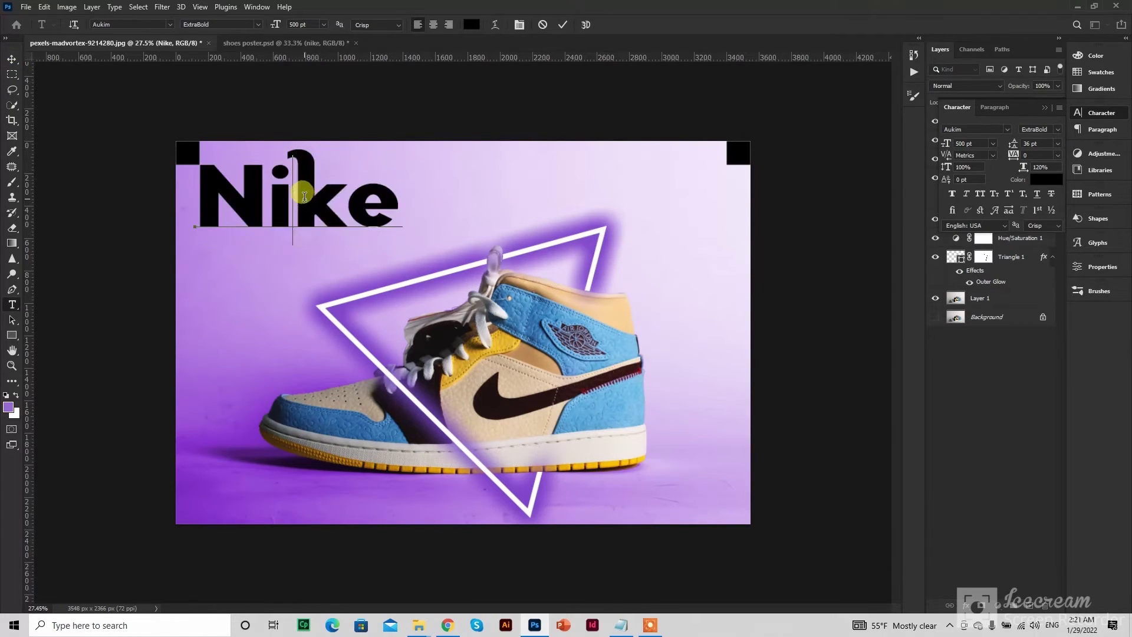
{"action": "left_click_drag", "start_coordinate": [305, 199], "coordinate": [338, 204]}
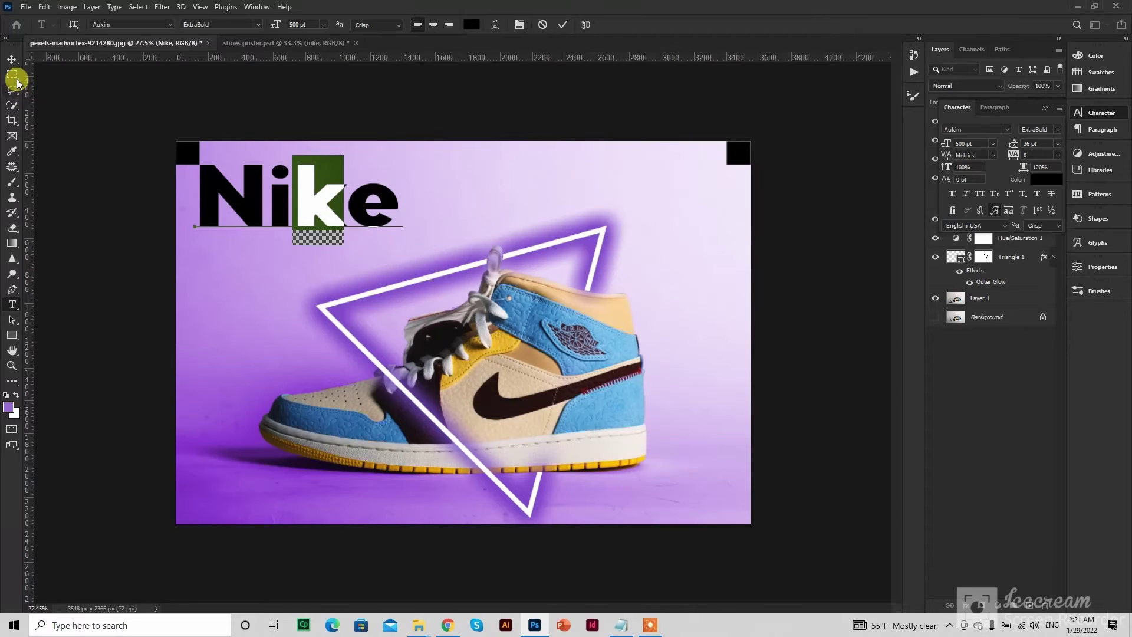
{"action": "left_click", "coordinate": [12, 59]}
{"action": "left_click", "coordinate": [112, 213]}
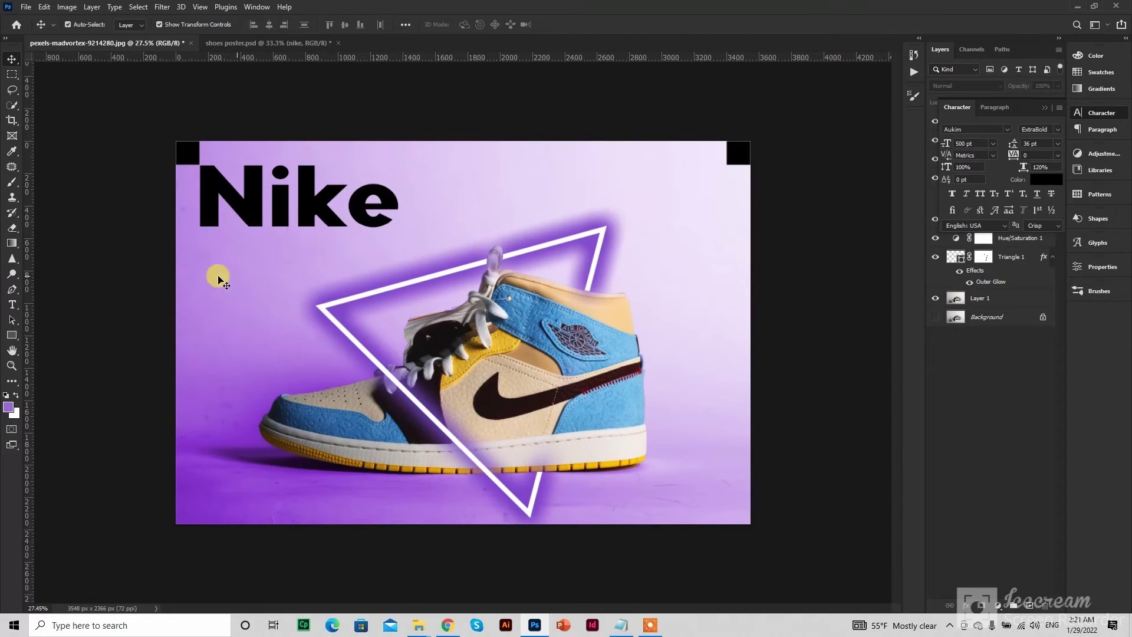
{"action": "left_click", "coordinate": [231, 199]}
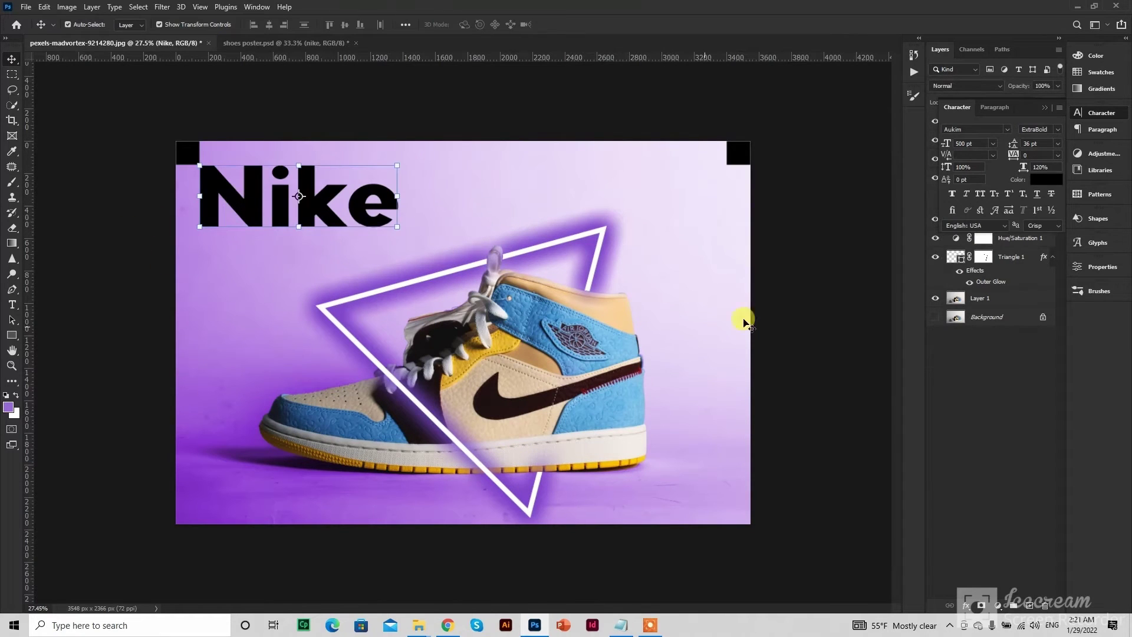
{"action": "left_click", "coordinate": [805, 270]}
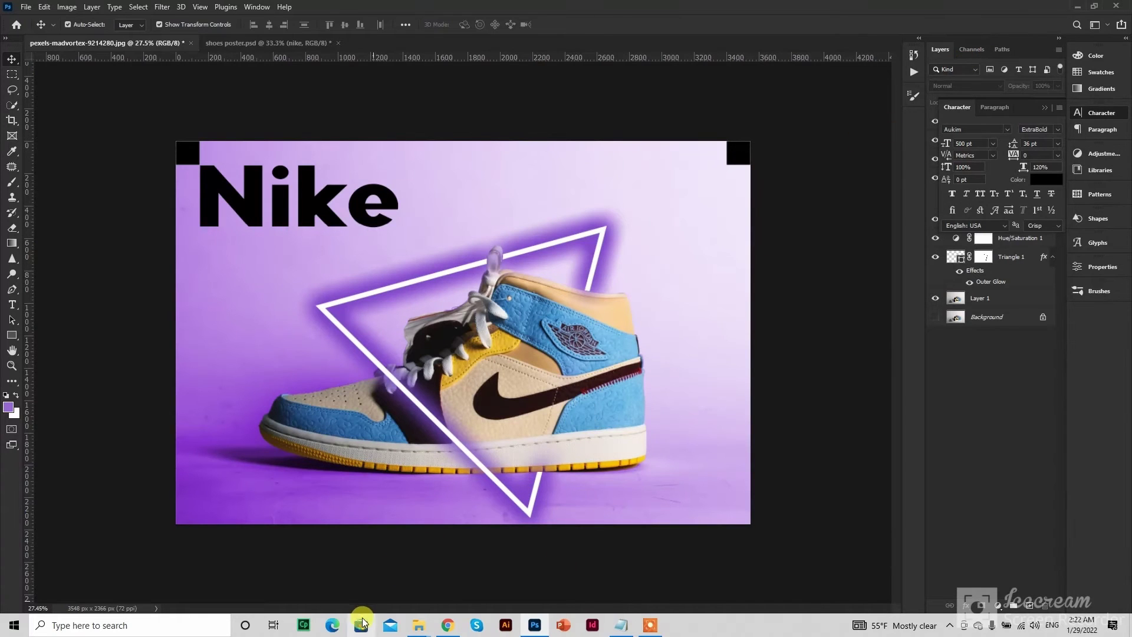
- Place the SALE 50% special offer image from the Shoes folder, shrunk and positioned just below the top-right black square
{"action": "mouse_move", "coordinate": [419, 624]}
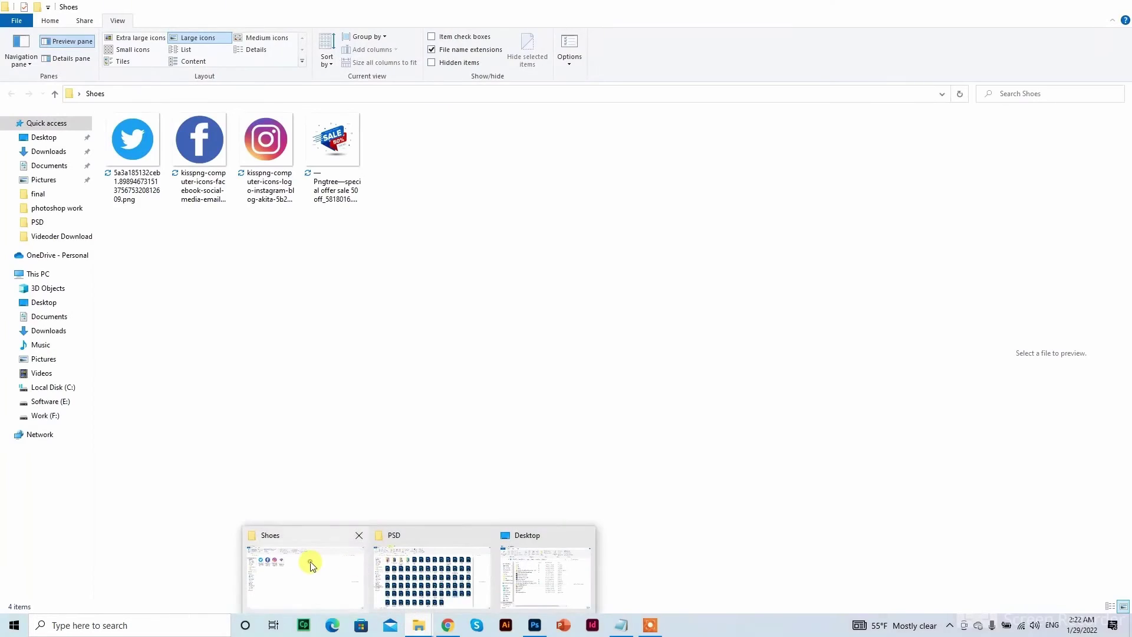
{"action": "left_click", "coordinate": [313, 565]}
{"action": "left_click", "coordinate": [339, 156]}
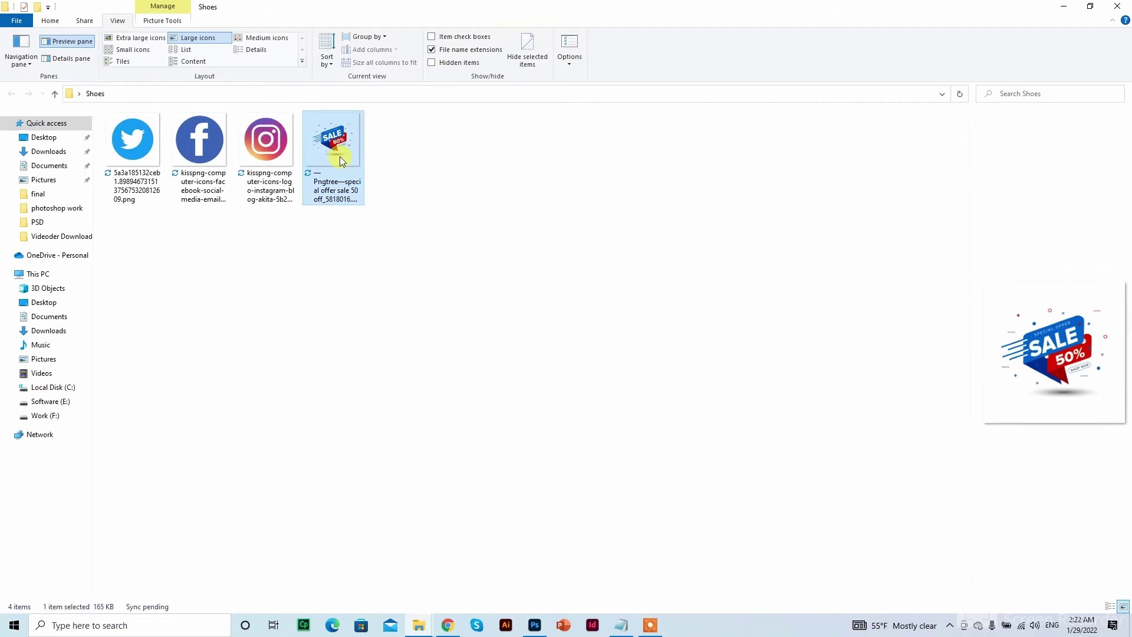
{"action": "left_click_drag", "start_coordinate": [340, 157], "coordinate": [671, 207]}
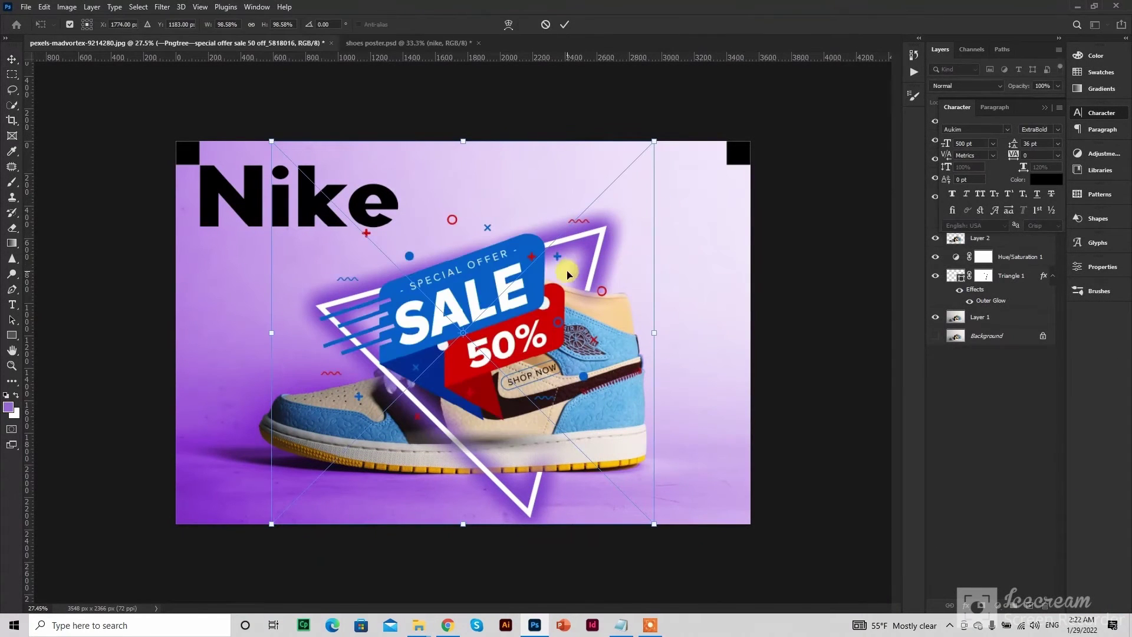
{"action": "left_click_drag", "start_coordinate": [655, 522], "coordinate": [713, 187]}
{"action": "key", "text": "Return"}
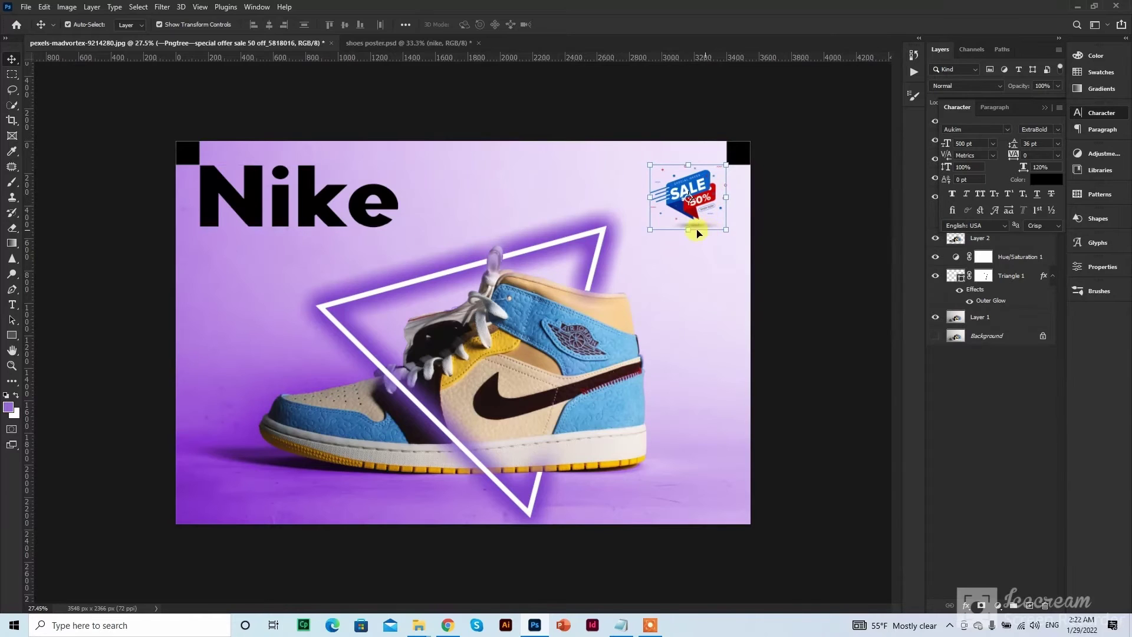
- Scale the sale badge down to about 24.6% and nudge it into place beside the top-right black square
{"action": "left_click_drag", "start_coordinate": [651, 229], "coordinate": [653, 234]}
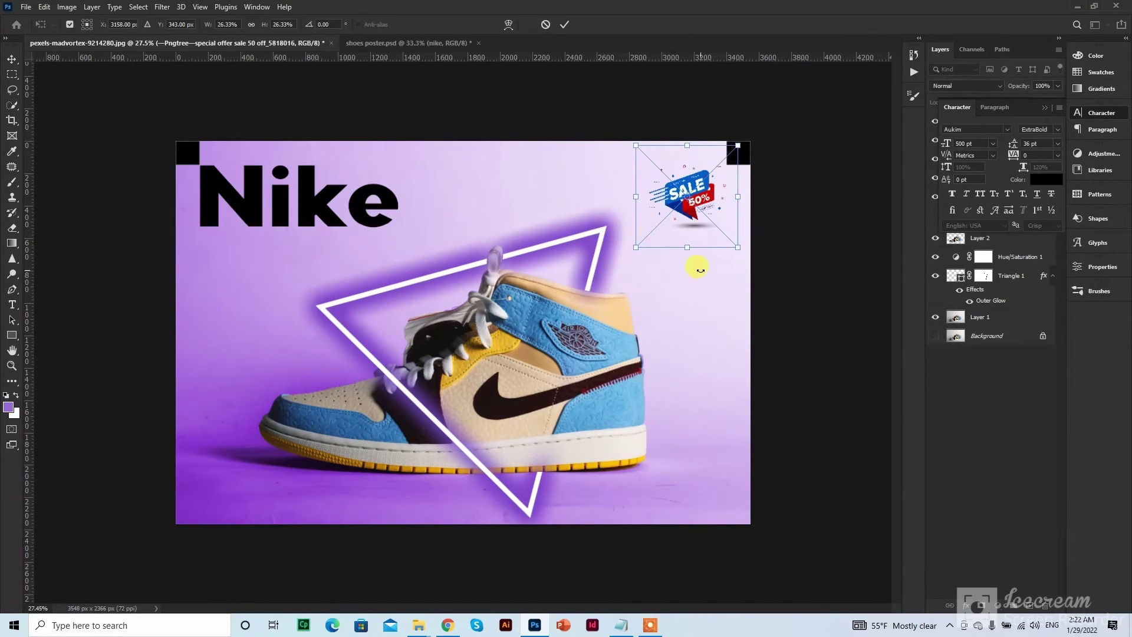
{"action": "key", "text": "Return"}
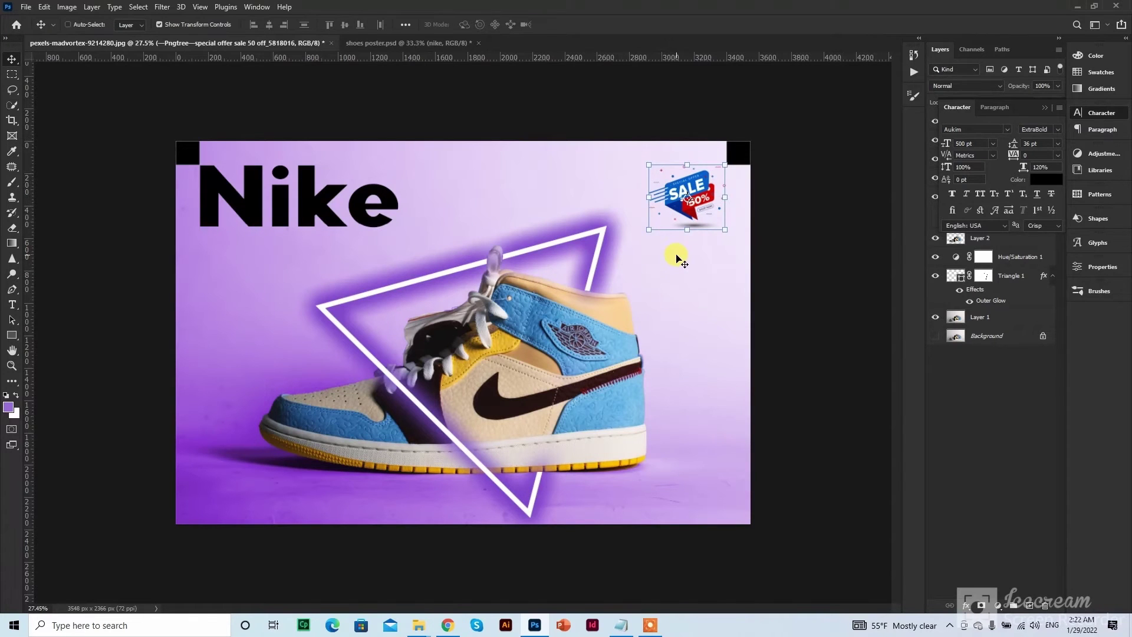
{"action": "key", "text": "ctrl+t"}
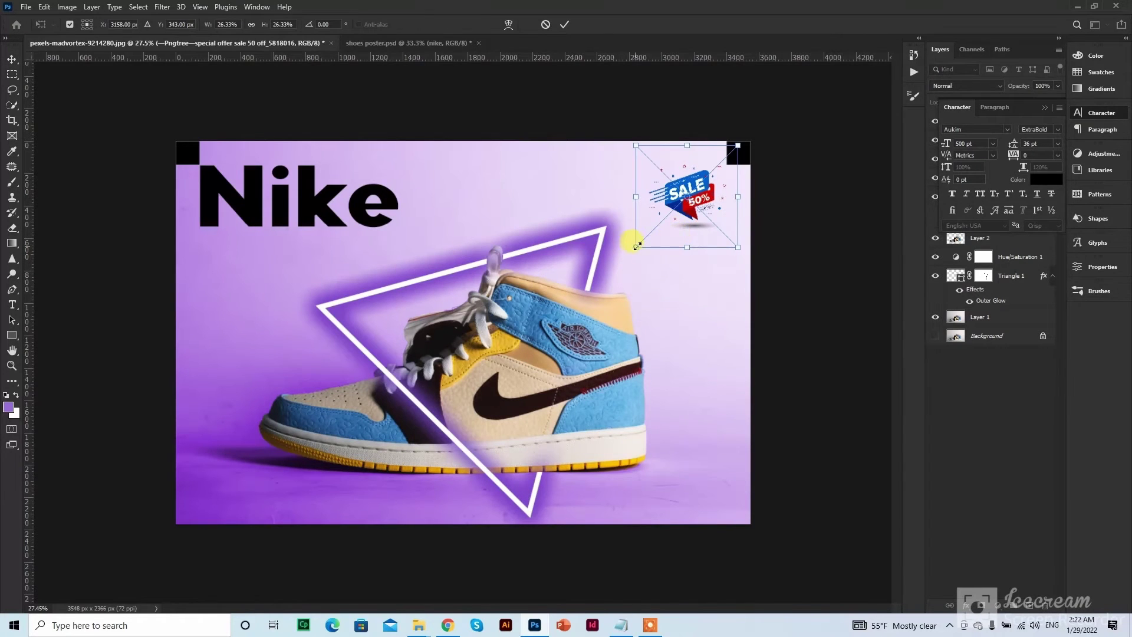
{"action": "left_click_drag", "start_coordinate": [638, 245], "coordinate": [655, 238]}
{"action": "key", "text": "Return"}
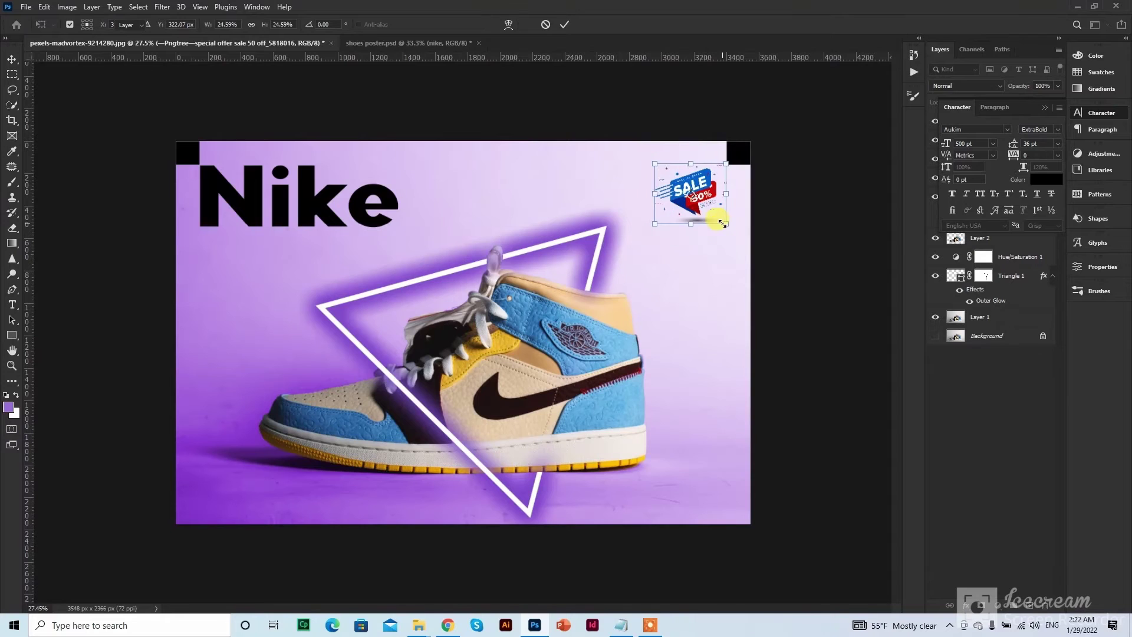
{"action": "left_click_drag", "start_coordinate": [706, 197], "coordinate": [706, 194]}
{"action": "left_click", "coordinate": [829, 197]}
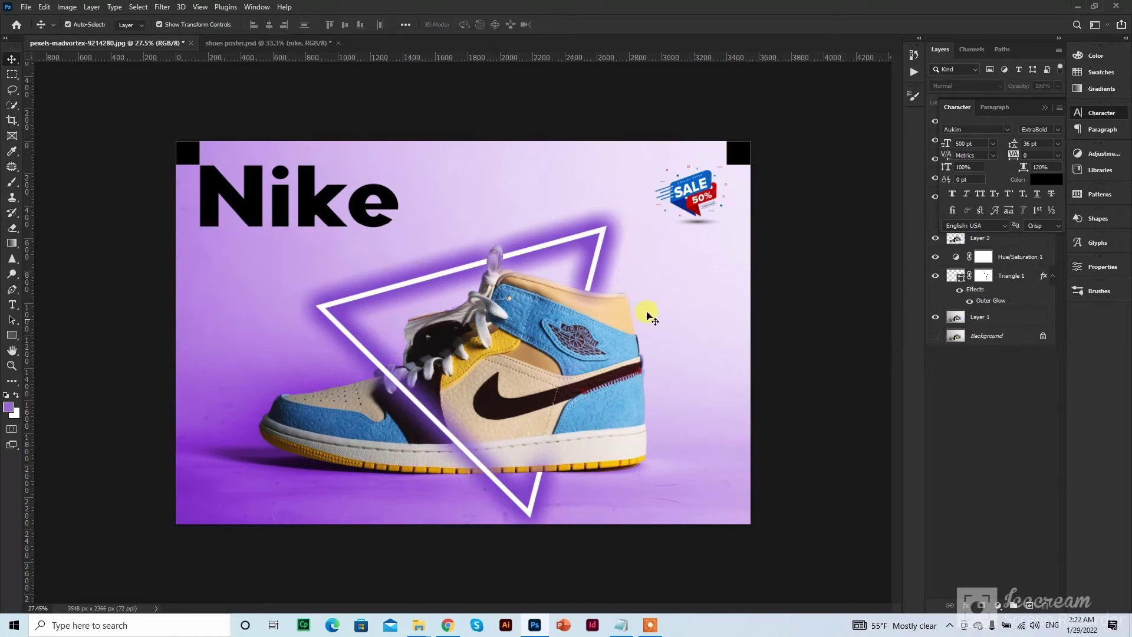
- Add a Hue/Saturation adjustment layer above the sale badge and clip it to the badge layer
{"action": "left_click", "coordinate": [689, 204]}
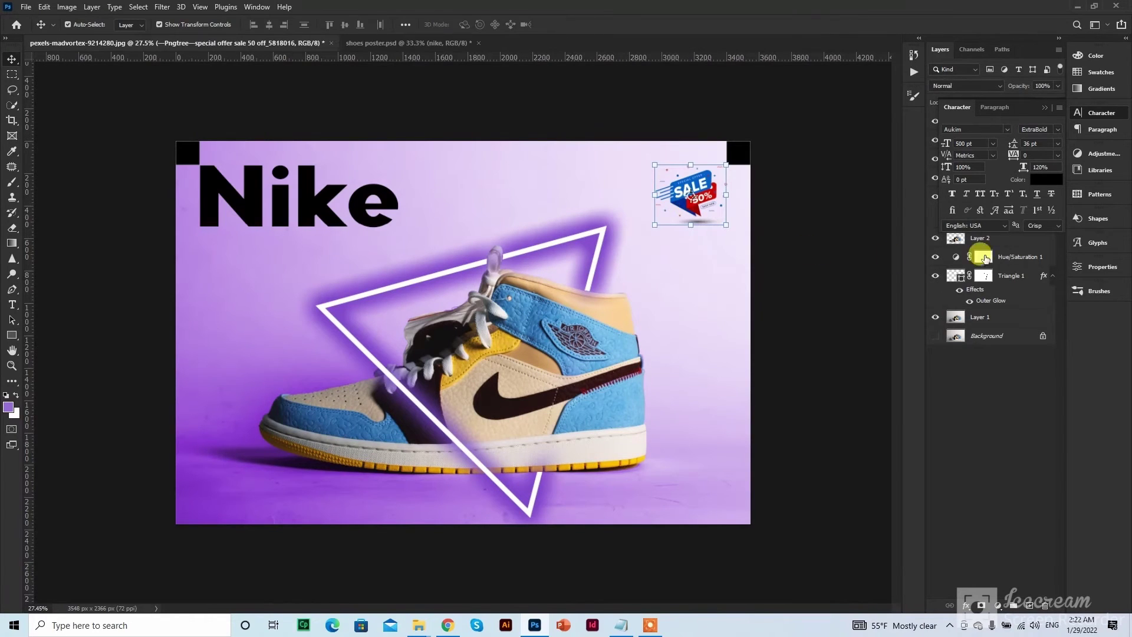
{"action": "left_click", "coordinate": [1101, 113]}
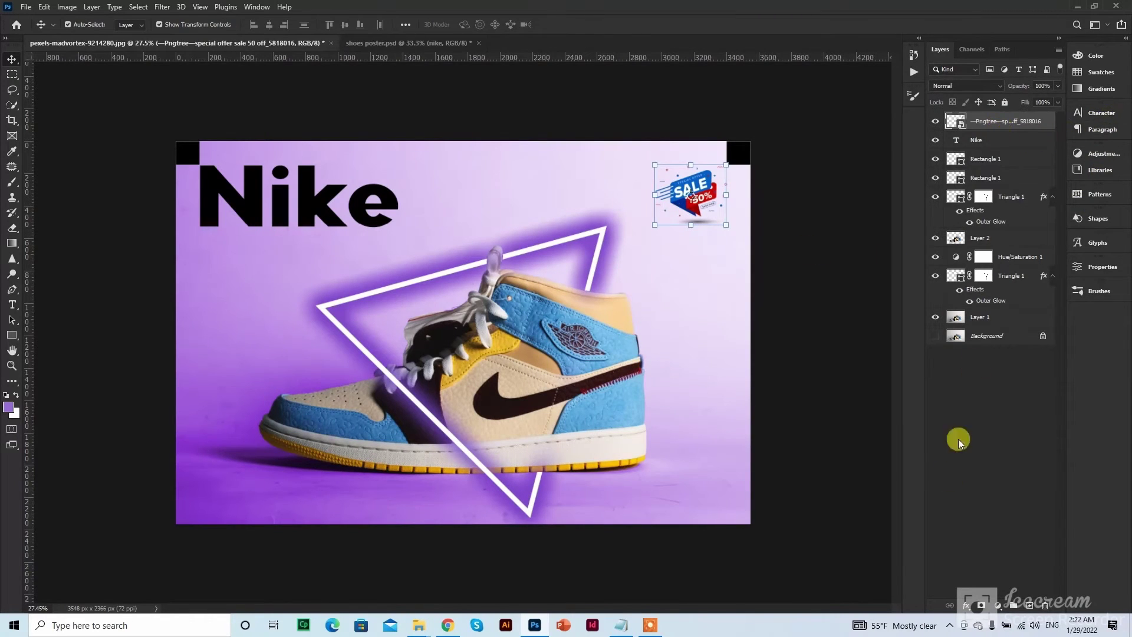
{"action": "left_click", "coordinate": [997, 605]}
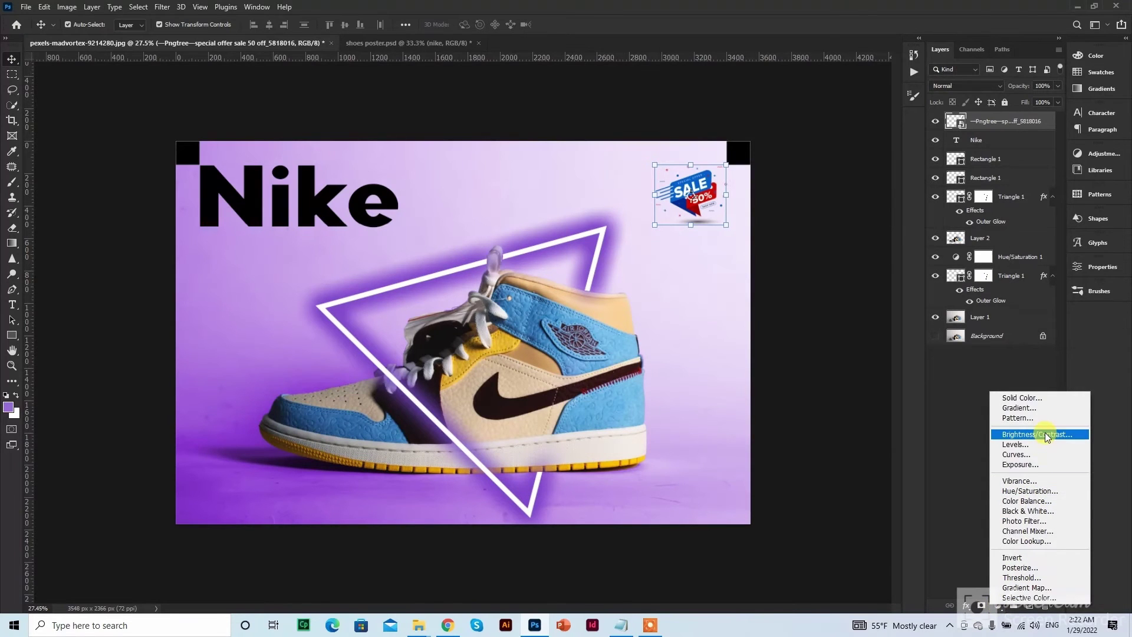
{"action": "left_click", "coordinate": [1040, 491]}
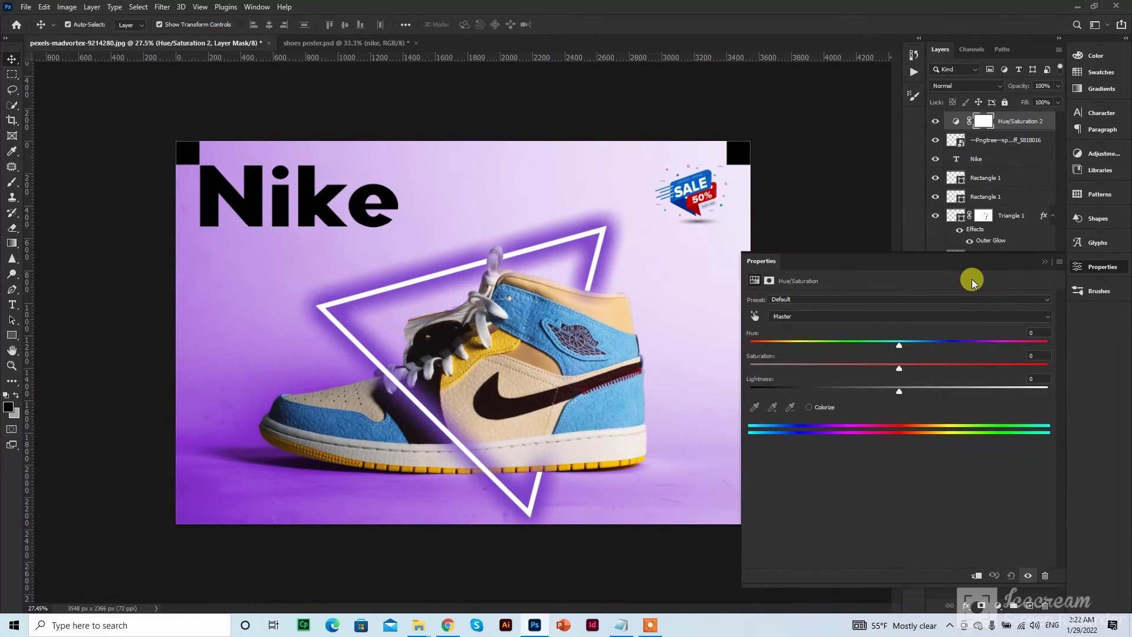
{"action": "left_click_drag", "start_coordinate": [899, 345], "coordinate": [922, 344]}
{"action": "key", "text": "ctrl+z"}
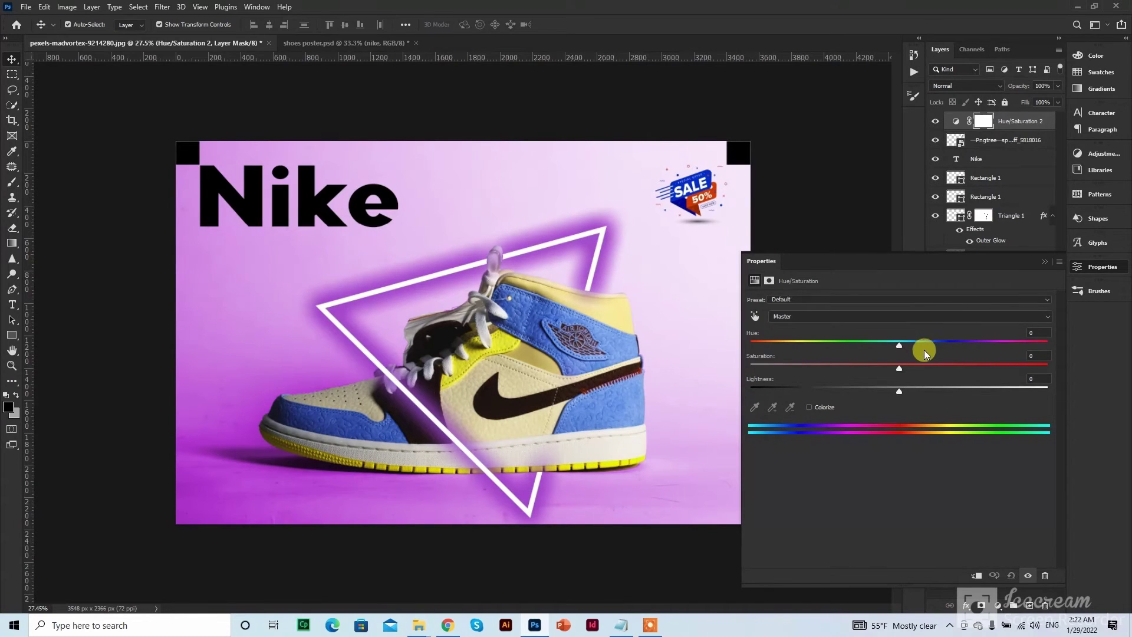
{"action": "left_click", "coordinate": [1091, 268]}
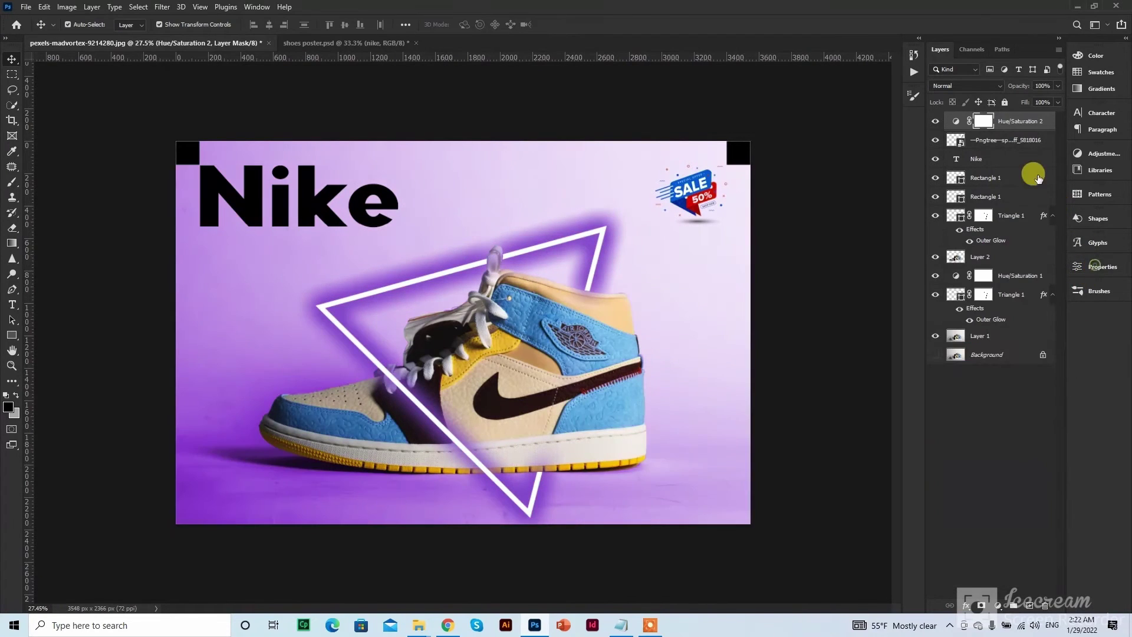
{"action": "left_click", "coordinate": [968, 130], "text": "alt"}
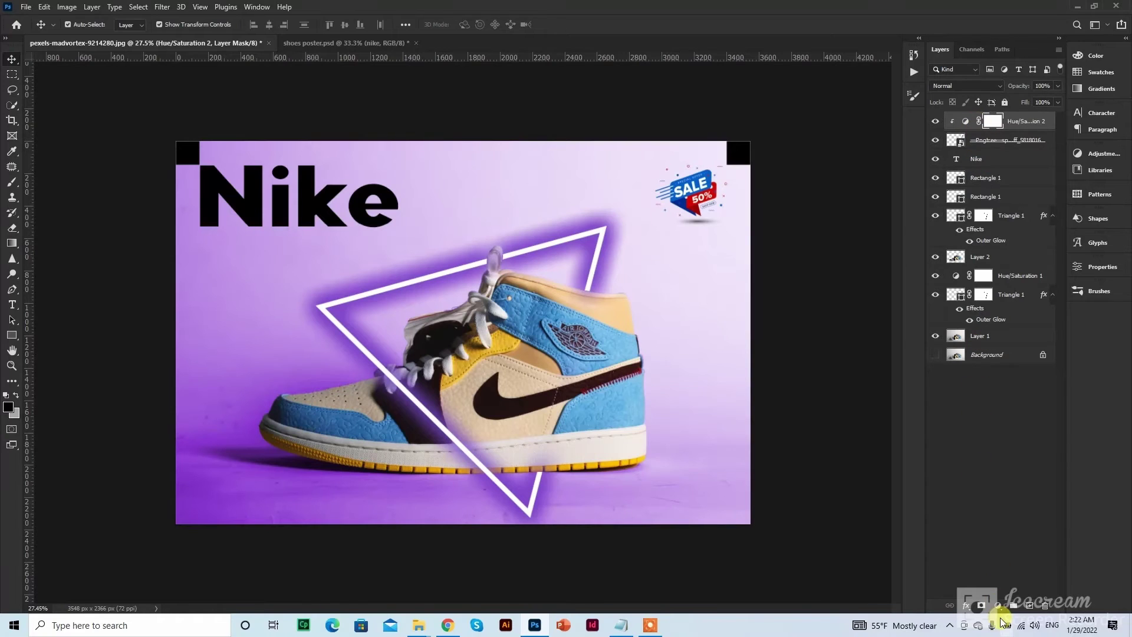
- Recolour the sale badge to purple and green by setting hue +72, saturation +49 and lightness 0 in its clipped Hue/Saturation adjustment
{"action": "double_click", "coordinate": [965, 121]}
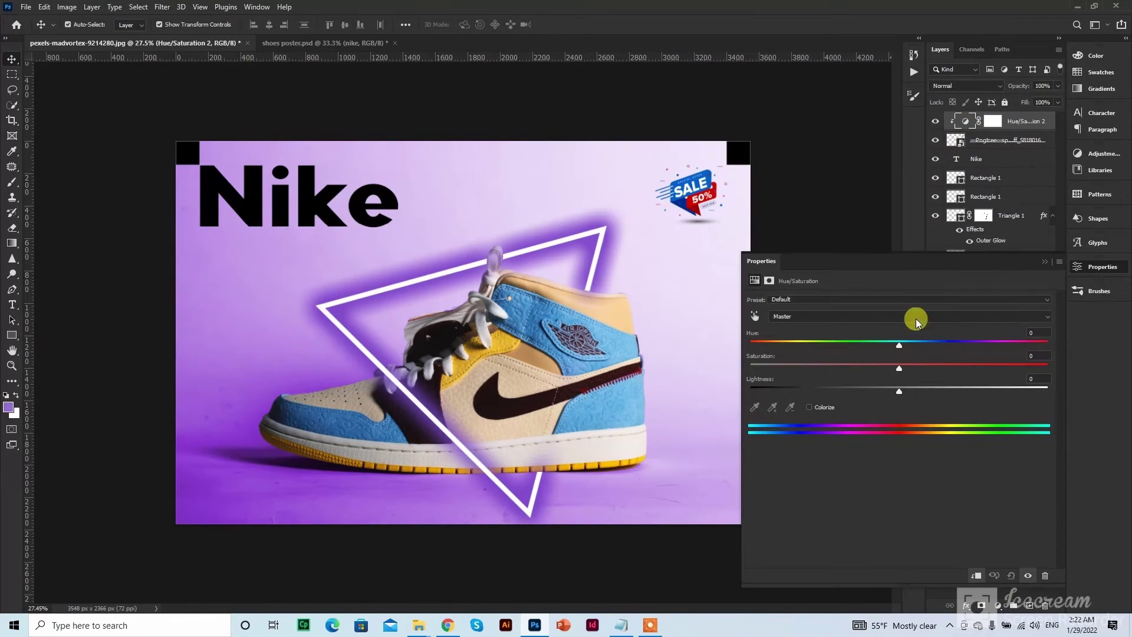
{"action": "left_click_drag", "start_coordinate": [900, 348], "coordinate": [963, 346]}
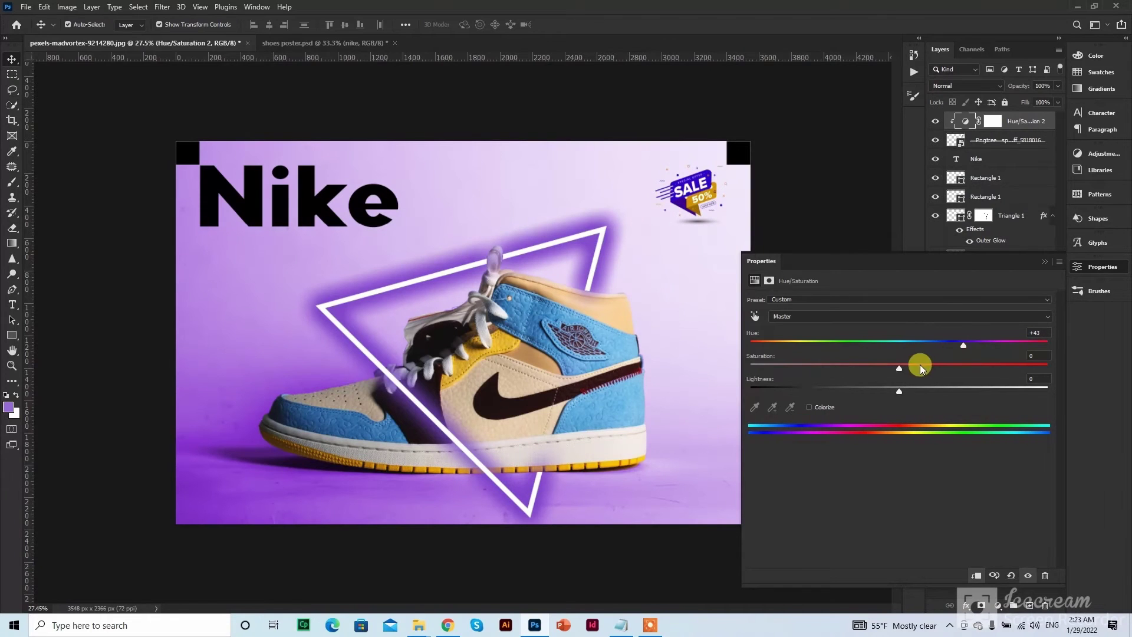
{"action": "left_click_drag", "start_coordinate": [901, 368], "coordinate": [972, 352]}
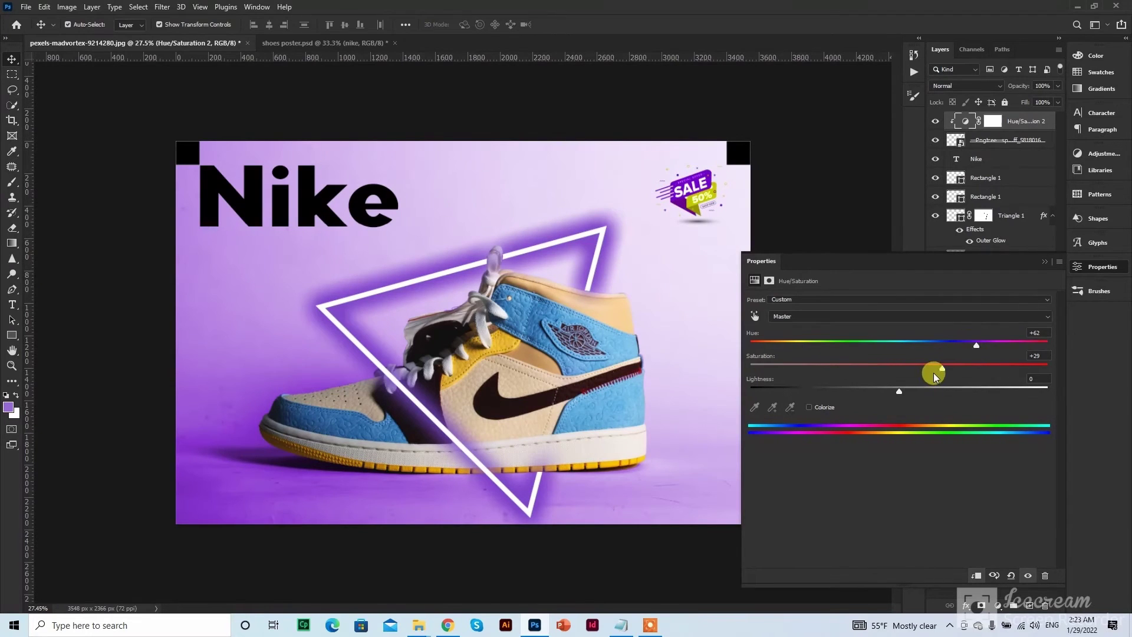
{"action": "mouse_move", "coordinate": [897, 392]}
{"action": "left_mouse_down"}
{"action": "mouse_move", "coordinate": [884, 387]}
{"action": "mouse_move", "coordinate": [902, 390]}
{"action": "left_mouse_up"}
{"action": "left_click", "coordinate": [1036, 378]}
{"action": "type", "text": "0"}
{"action": "left_click_drag", "start_coordinate": [942, 368], "coordinate": [838, 367]}
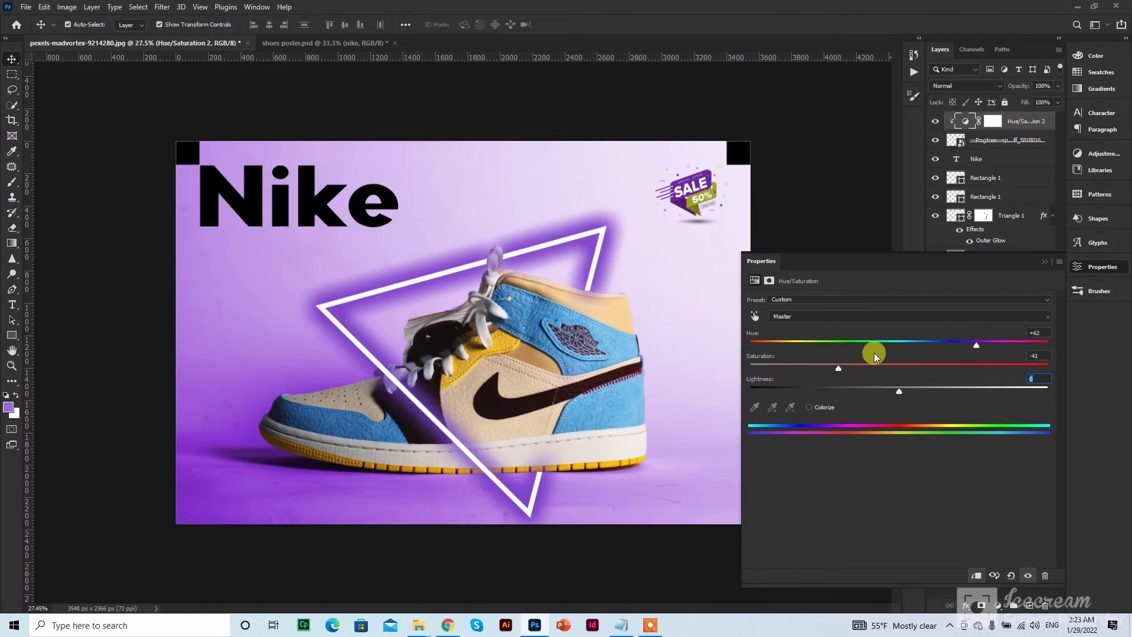
{"action": "mouse_move", "coordinate": [975, 345]}
{"action": "left_mouse_down"}
{"action": "mouse_move", "coordinate": [1007, 348]}
{"action": "mouse_move", "coordinate": [988, 347]}
{"action": "left_mouse_up"}
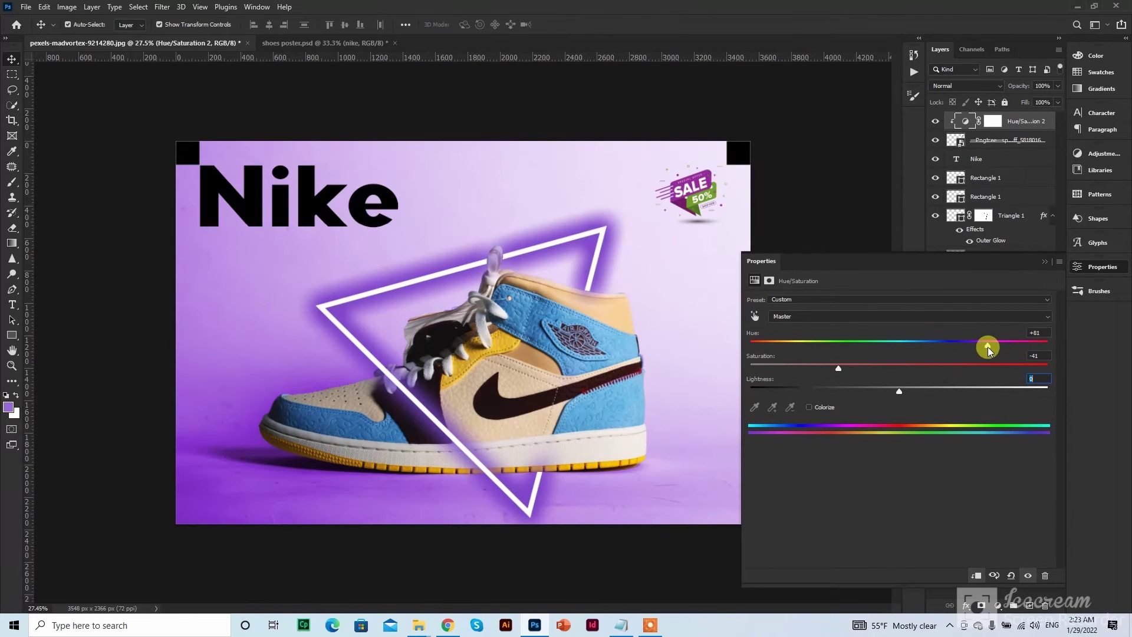
{"action": "left_click_drag", "start_coordinate": [839, 367], "coordinate": [1012, 364]}
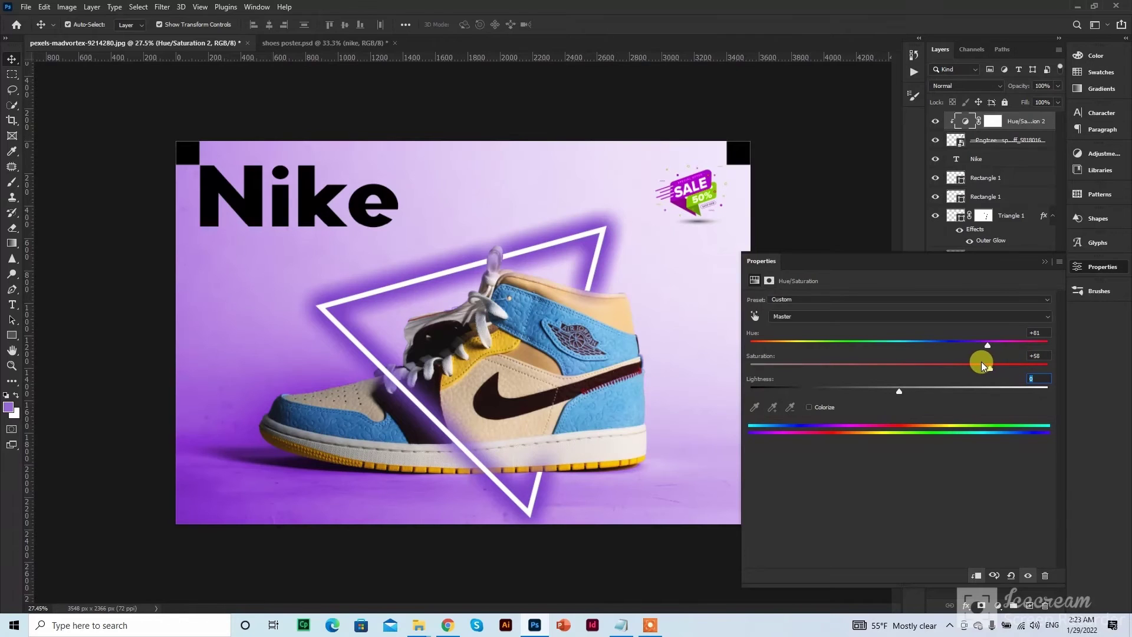
{"action": "left_click_drag", "start_coordinate": [979, 362], "coordinate": [936, 362]}
{"action": "mouse_move", "coordinate": [988, 347]}
{"action": "left_mouse_down"}
{"action": "mouse_move", "coordinate": [1002, 348]}
{"action": "mouse_move", "coordinate": [977, 348]}
{"action": "left_mouse_up"}
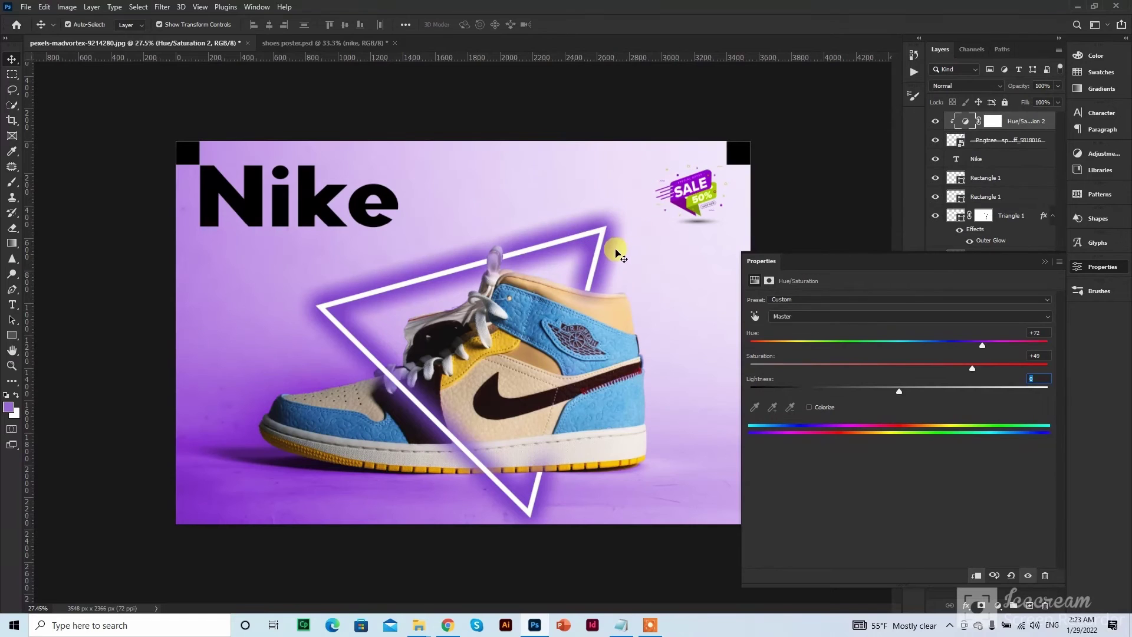
{"action": "left_click", "coordinate": [1103, 266]}
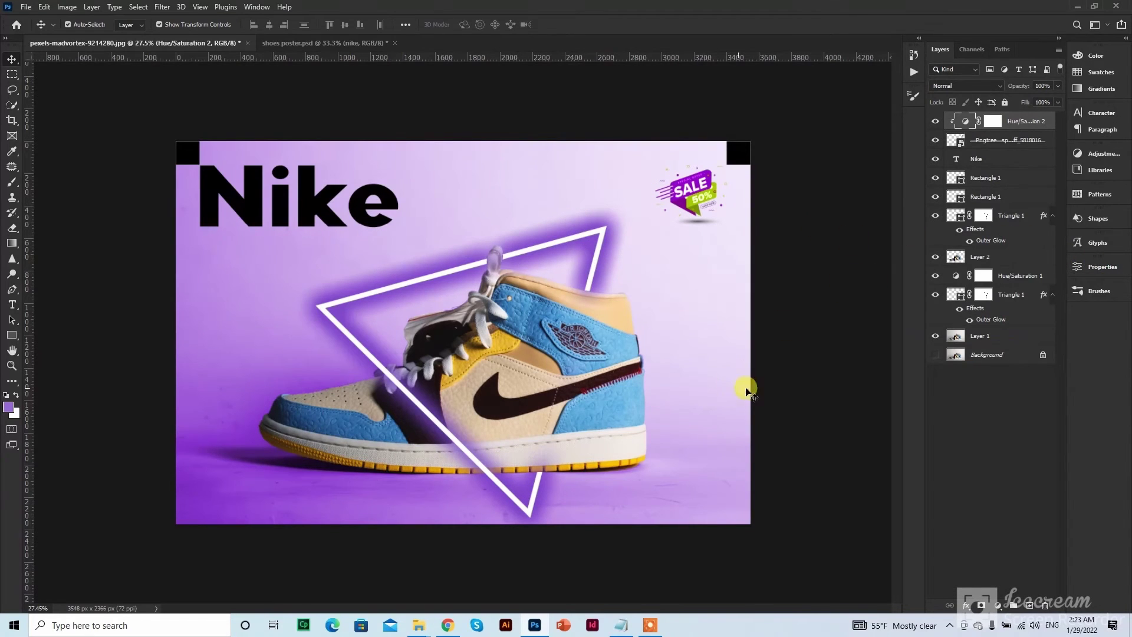
- Delete both black corner squares from the poster and deselect all layers
{"action": "left_click", "coordinate": [832, 339]}
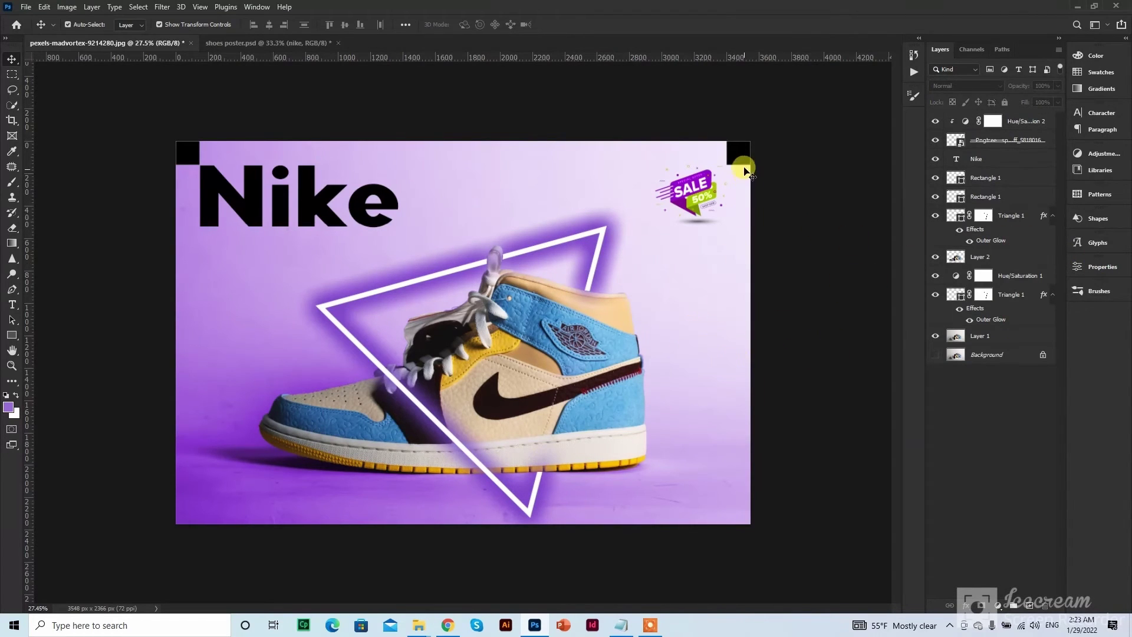
{"action": "left_click", "coordinate": [724, 172]}
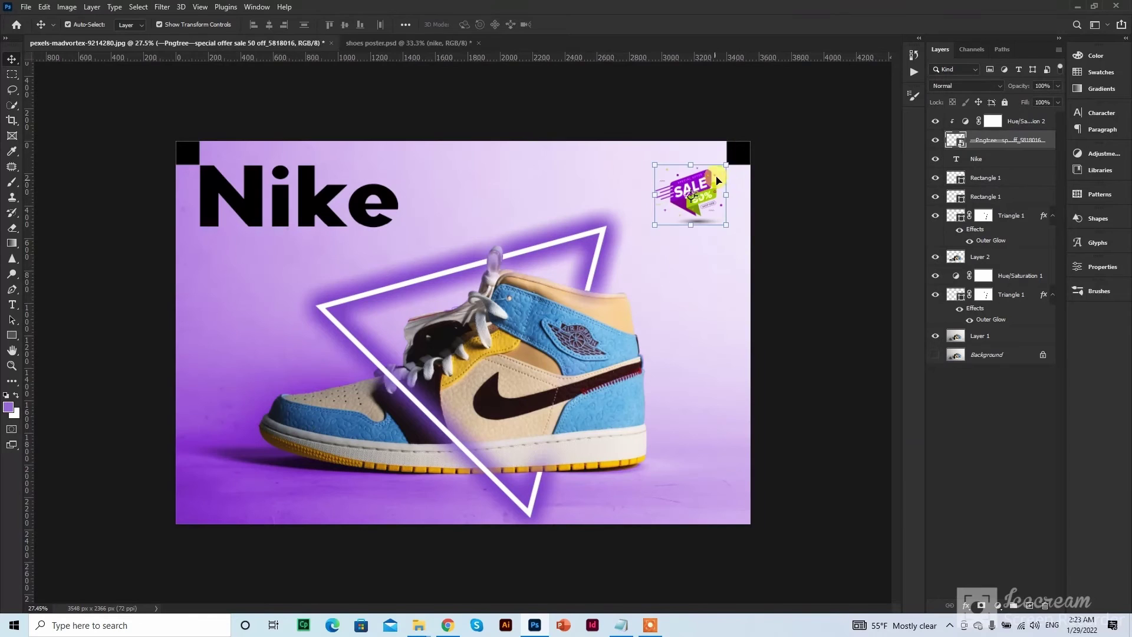
{"action": "left_click", "coordinate": [739, 151]}
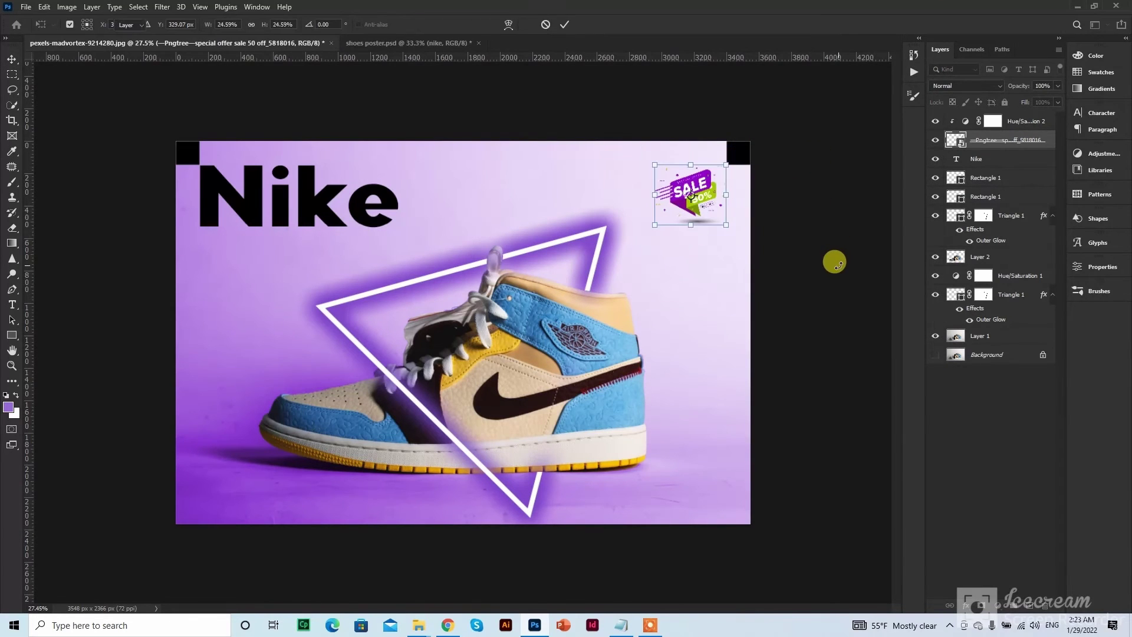
{"action": "key", "text": "Return"}
{"action": "left_click", "coordinate": [760, 178]}
{"action": "left_click", "coordinate": [741, 148]}
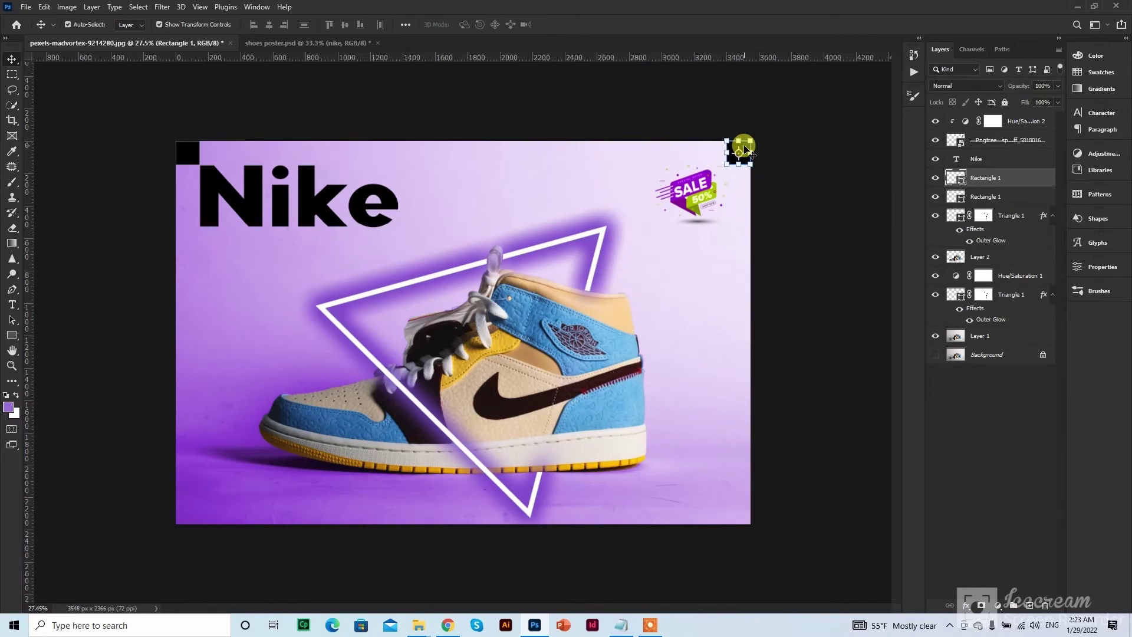
{"action": "key", "text": "Delete"}
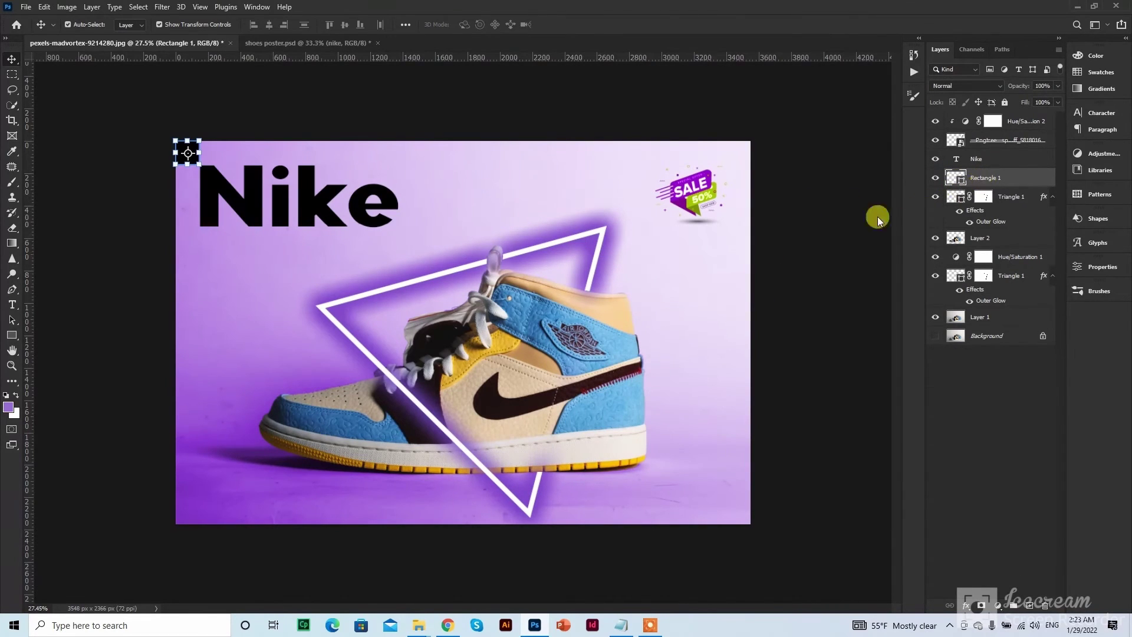
{"action": "key", "text": "Delete"}
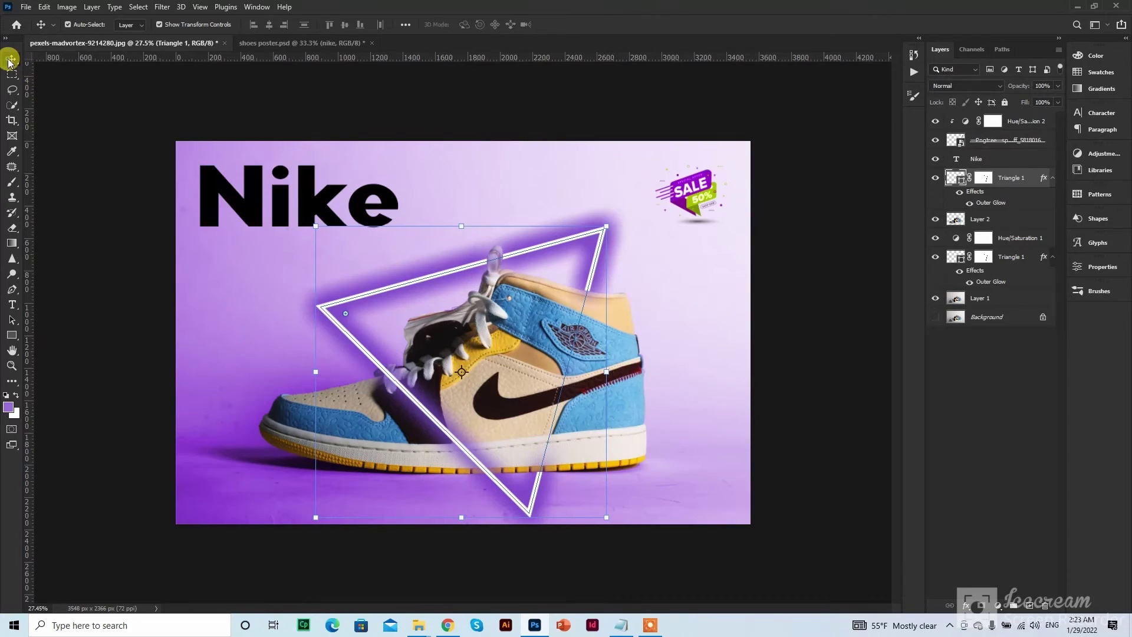
{"action": "left_click", "coordinate": [91, 210]}
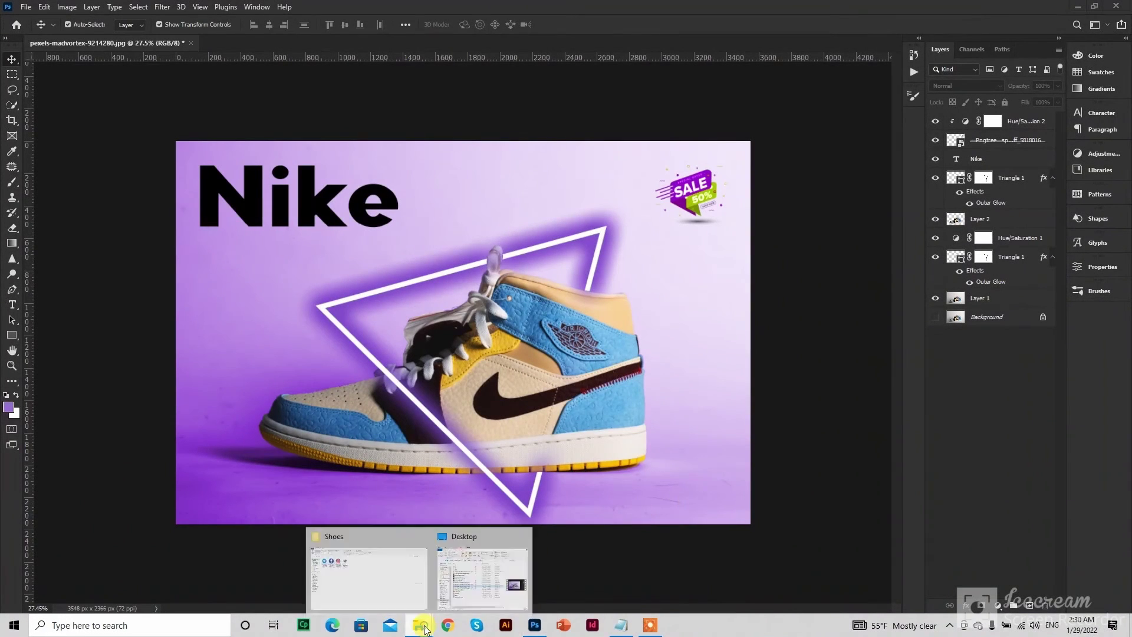
- Open the Facebook and Instagram icon images from the Shoes folder and bring the Instagram icon into the poster's lower-right area
{"action": "left_click", "coordinate": [383, 566]}
{"action": "left_click_drag", "start_coordinate": [279, 263], "coordinate": [194, 141]}
{"action": "left_click_drag", "start_coordinate": [203, 150], "coordinate": [573, 34]}
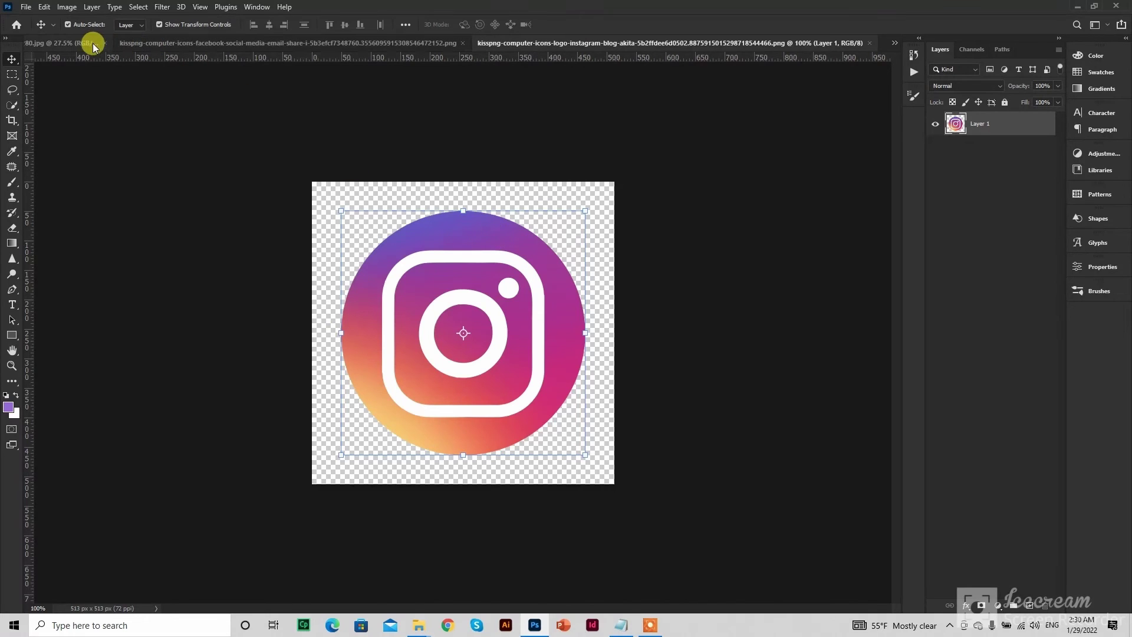
{"action": "left_click_drag", "start_coordinate": [93, 44], "coordinate": [524, 336]}
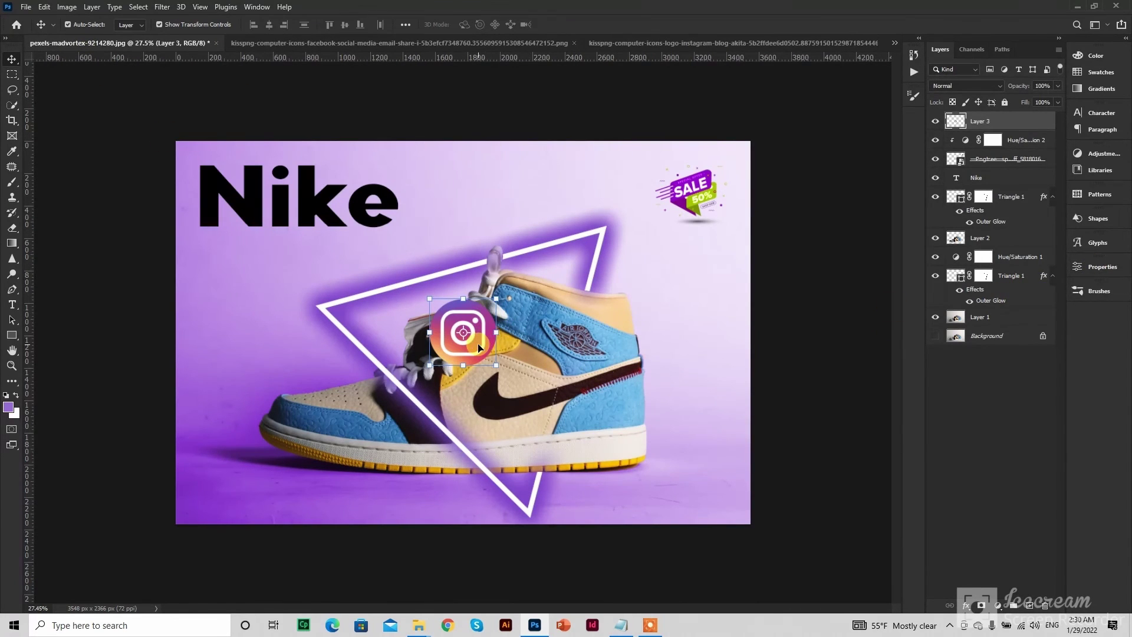
{"action": "left_click_drag", "start_coordinate": [479, 347], "coordinate": [719, 496]}
- Resize the Instagram icon to 100 px wide by 100 px high
{"action": "left_click", "coordinate": [1096, 266]}
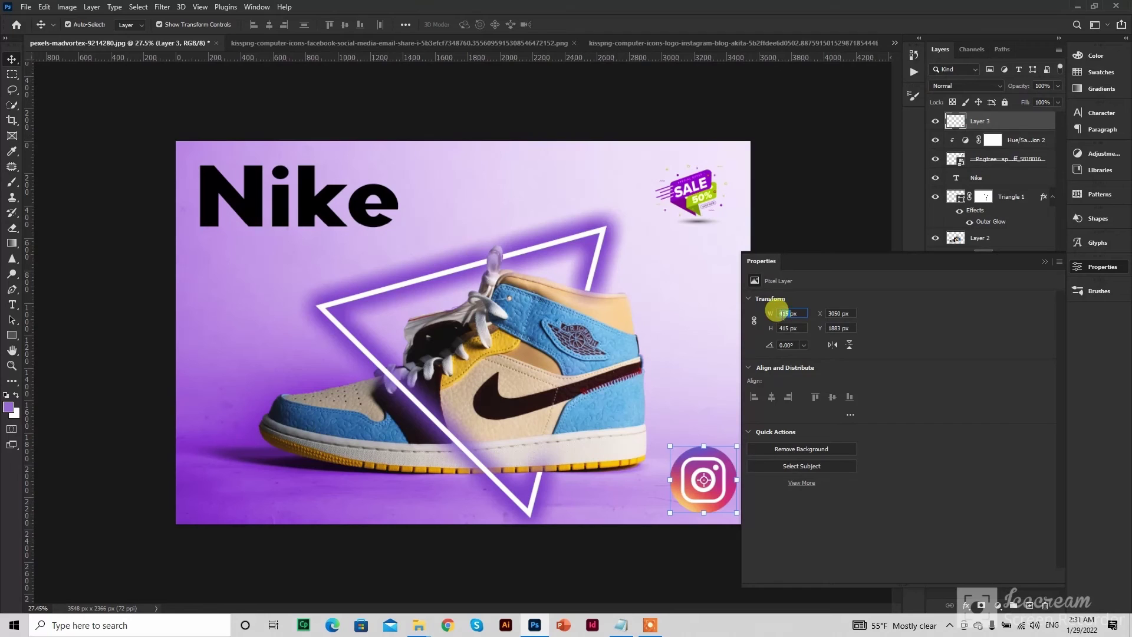
{"action": "type", "text": "100"}
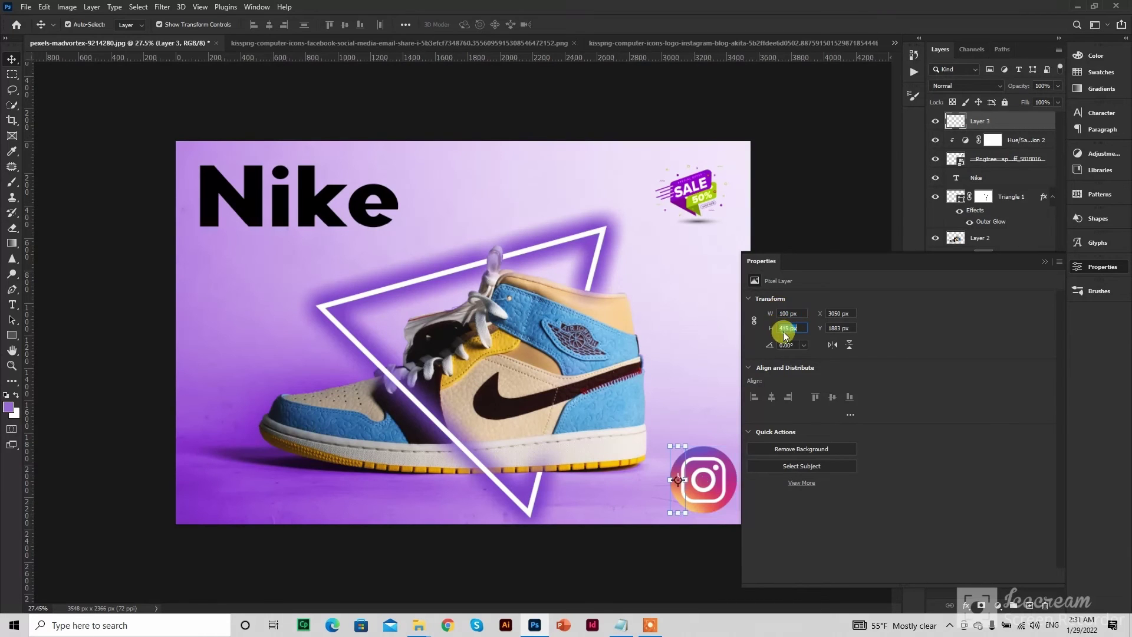
{"action": "key", "text": "Tab"}
{"action": "type", "text": "10"}
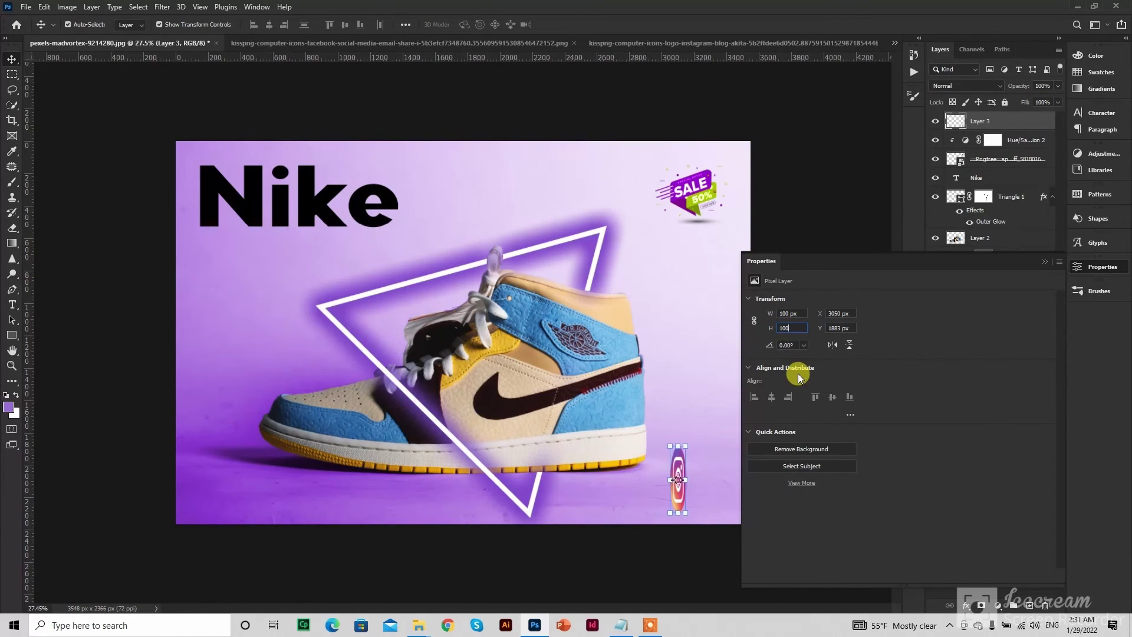
{"action": "type", "text": "0"}
{"action": "key", "text": "Return"}
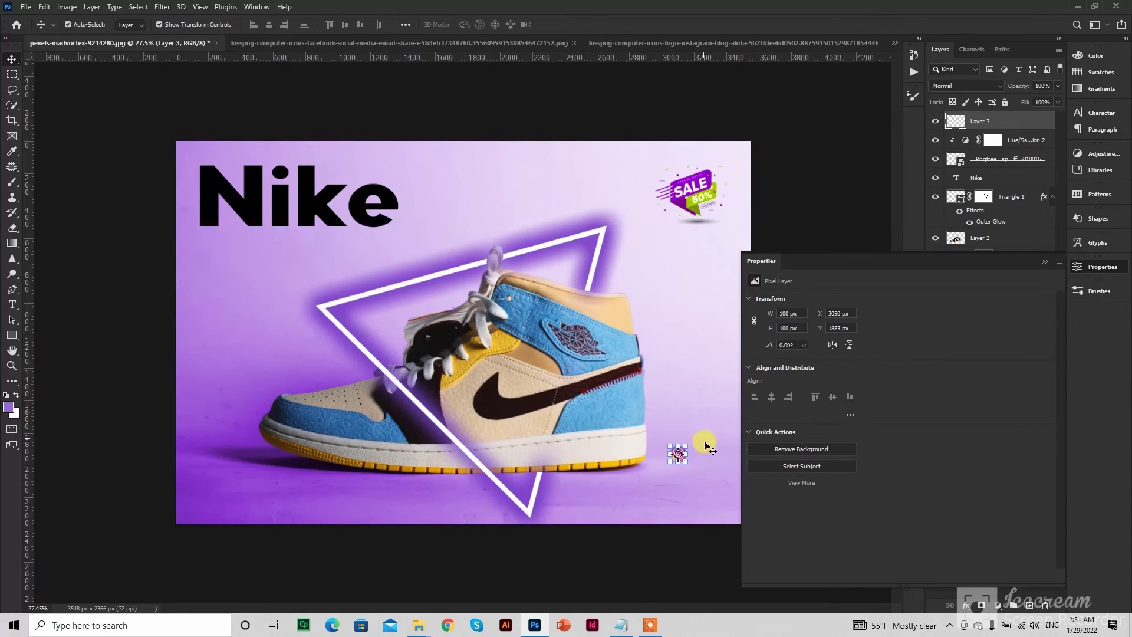
{"action": "scroll", "coordinate": [691, 463], "scroll_direction": "up", "scroll_amount": 3}
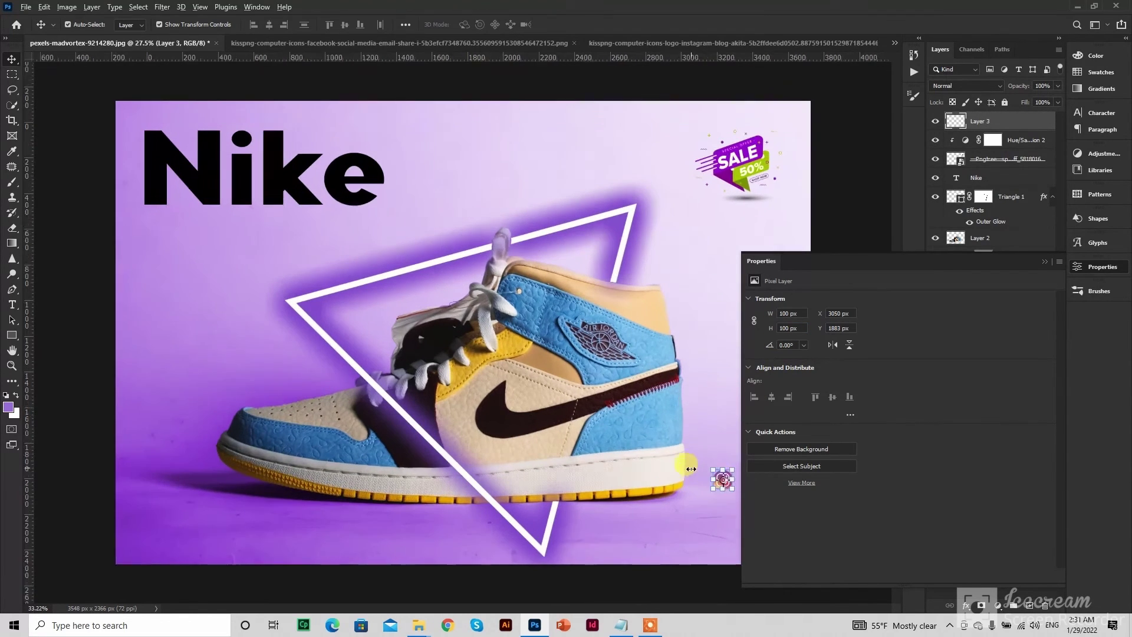
{"action": "left_click", "coordinate": [731, 382]}
{"action": "left_click", "coordinate": [1103, 267]}
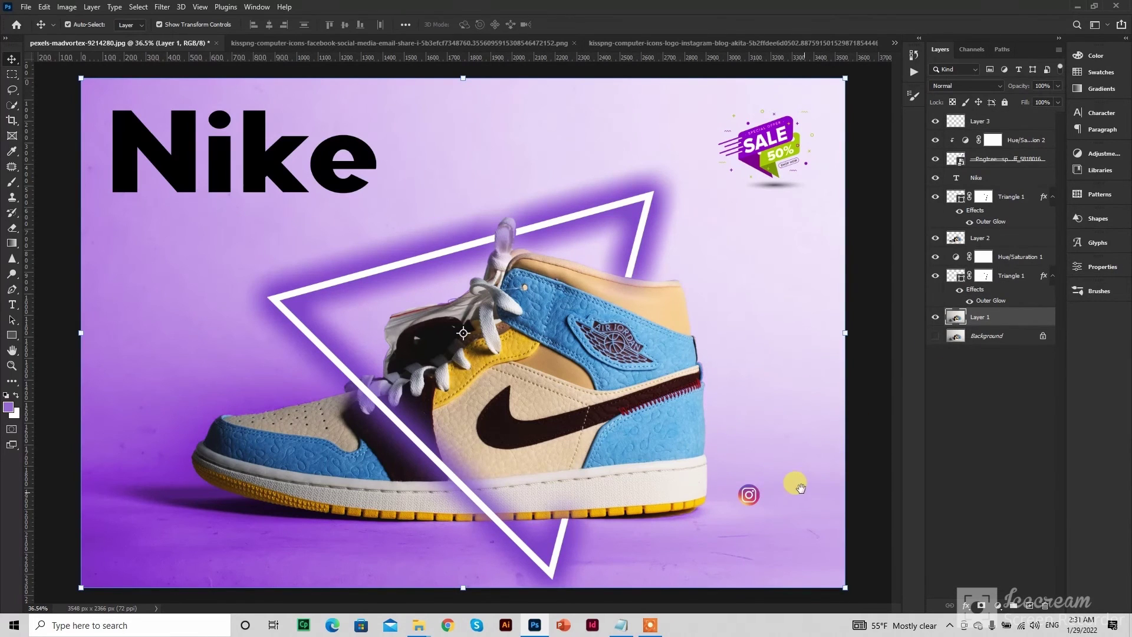
- Move the Instagram icon into the poster's bottom-right corner, leaving a small margin to the edges
{"action": "scroll", "coordinate": [790, 513], "scroll_direction": "up", "scroll_amount": 6}
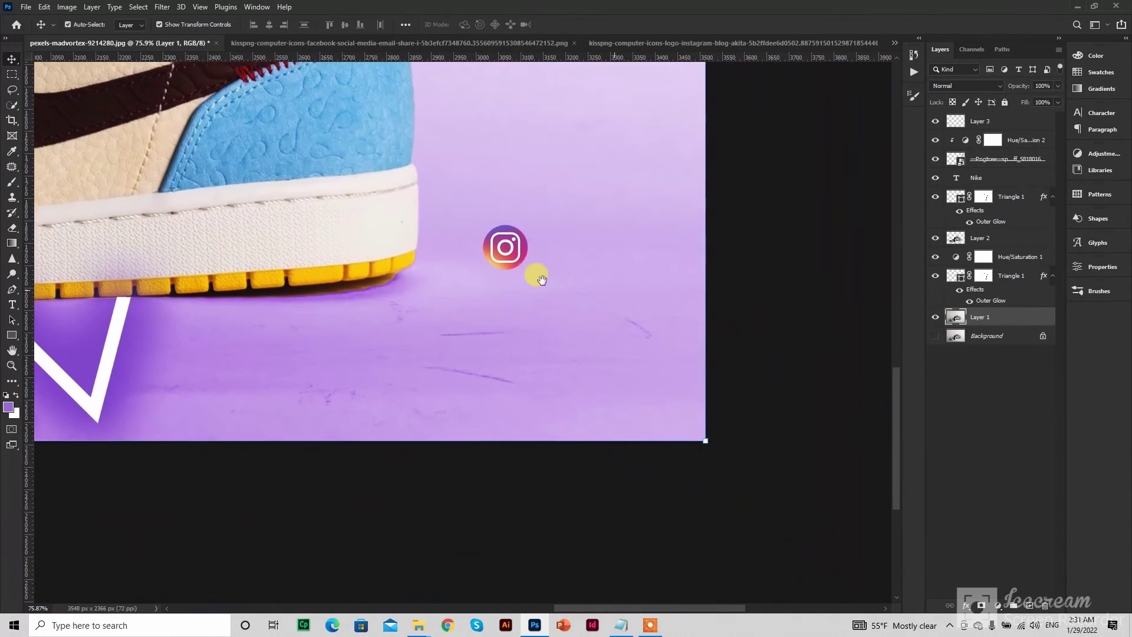
{"action": "left_click_drag", "start_coordinate": [541, 280], "coordinate": [645, 383]}
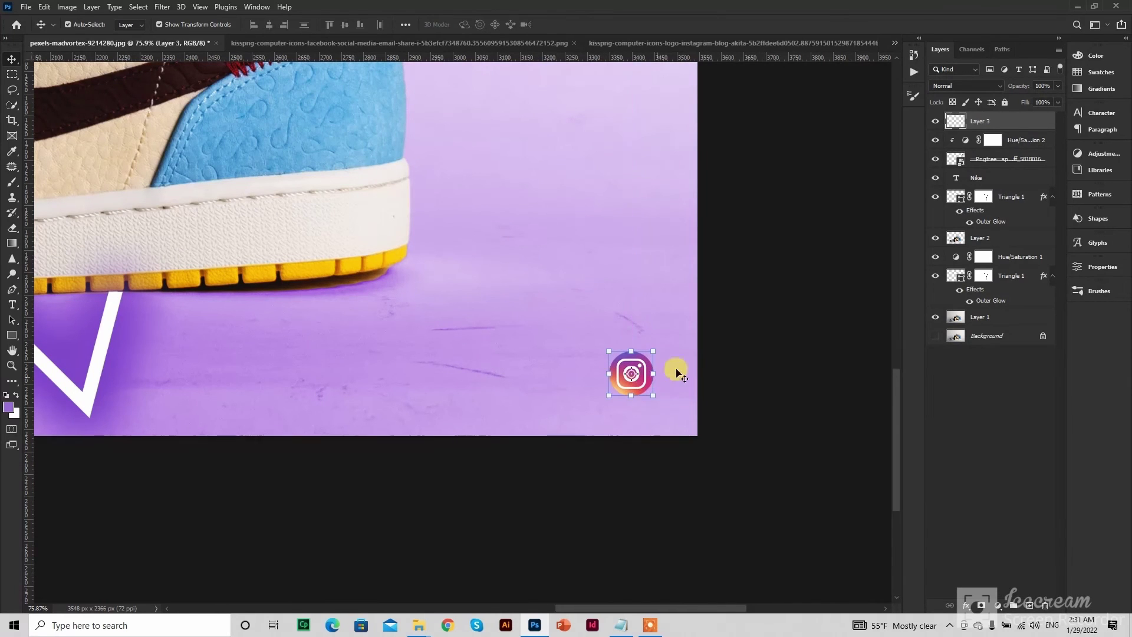
{"action": "left_click", "coordinate": [751, 324]}
- Close the Instagram icon image and copy the Facebook icon into the poster's lower-right area beside the Instagram icon
{"action": "left_click", "coordinate": [600, 43]}
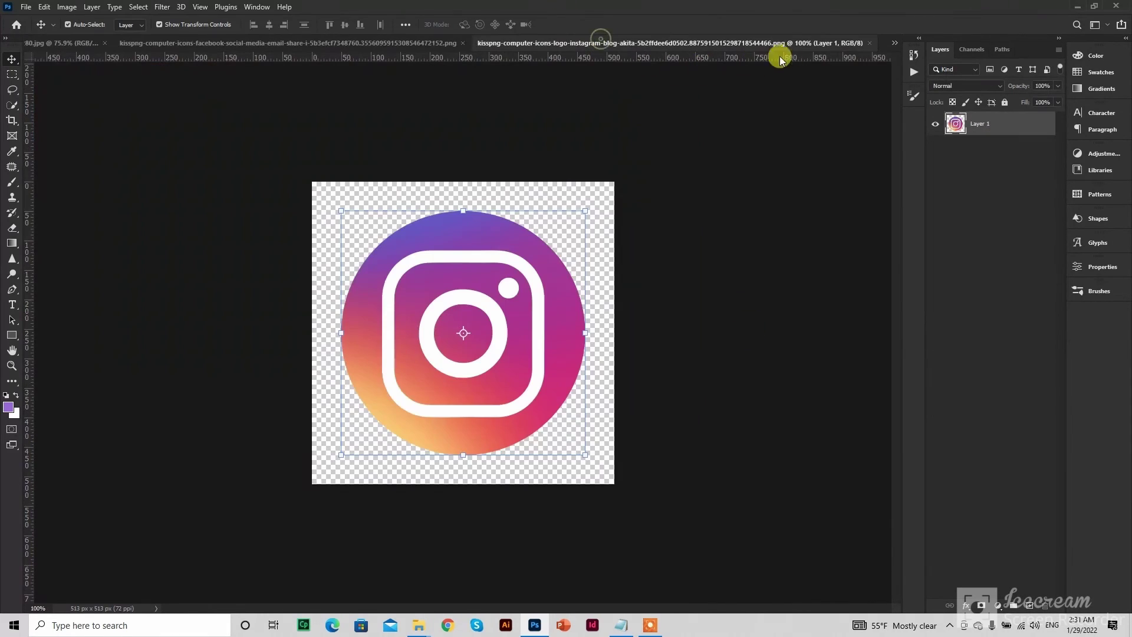
{"action": "left_click", "coordinate": [869, 42]}
{"action": "left_click", "coordinate": [514, 45]}
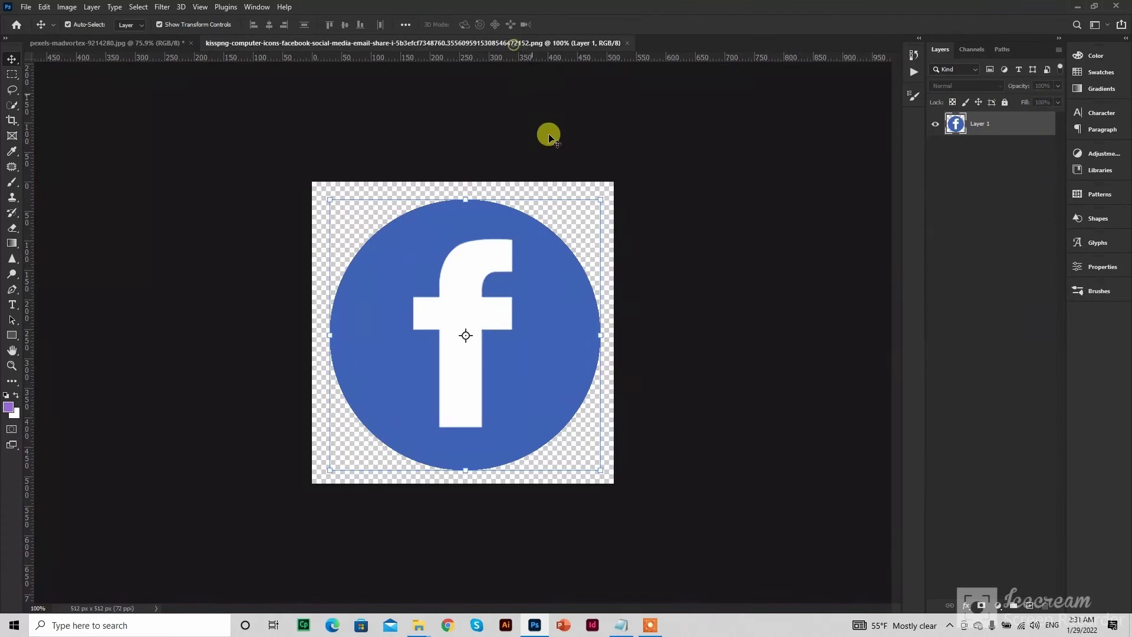
{"action": "key", "text": "ctrl+c"}
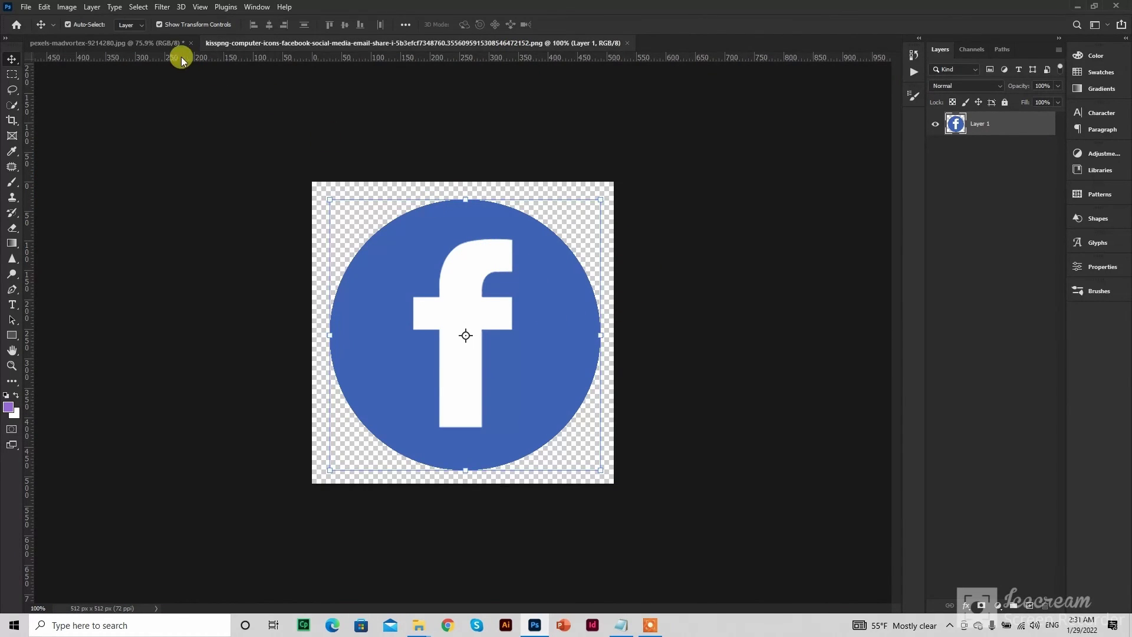
{"action": "left_click", "coordinate": [158, 42]}
{"action": "key", "text": "ctrl+v"}
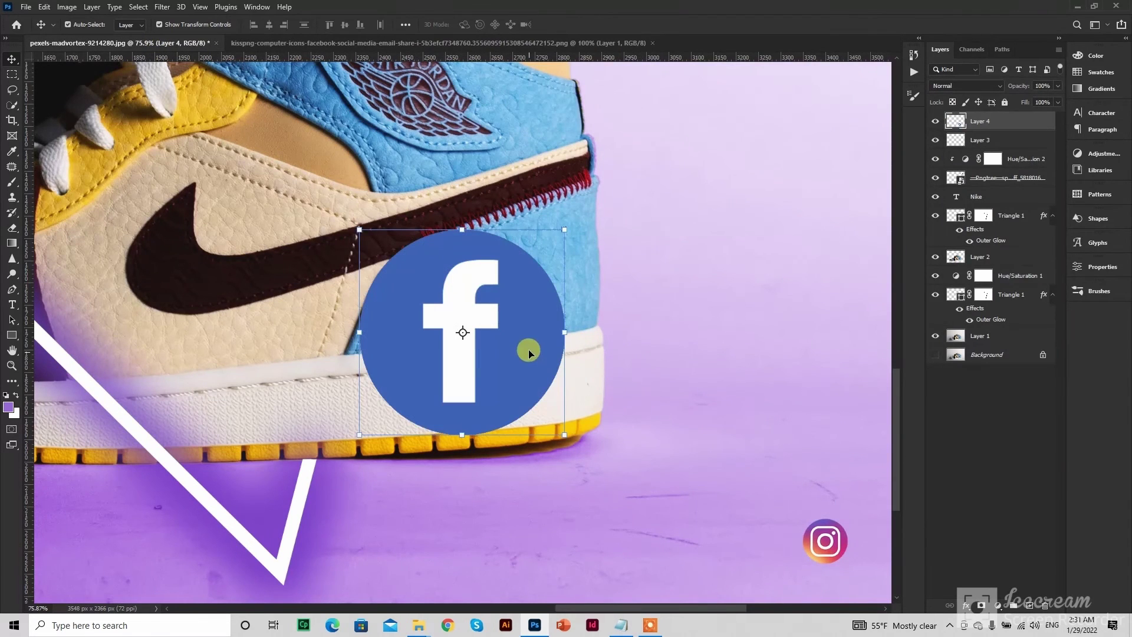
{"action": "left_click_drag", "start_coordinate": [525, 348], "coordinate": [777, 538]}
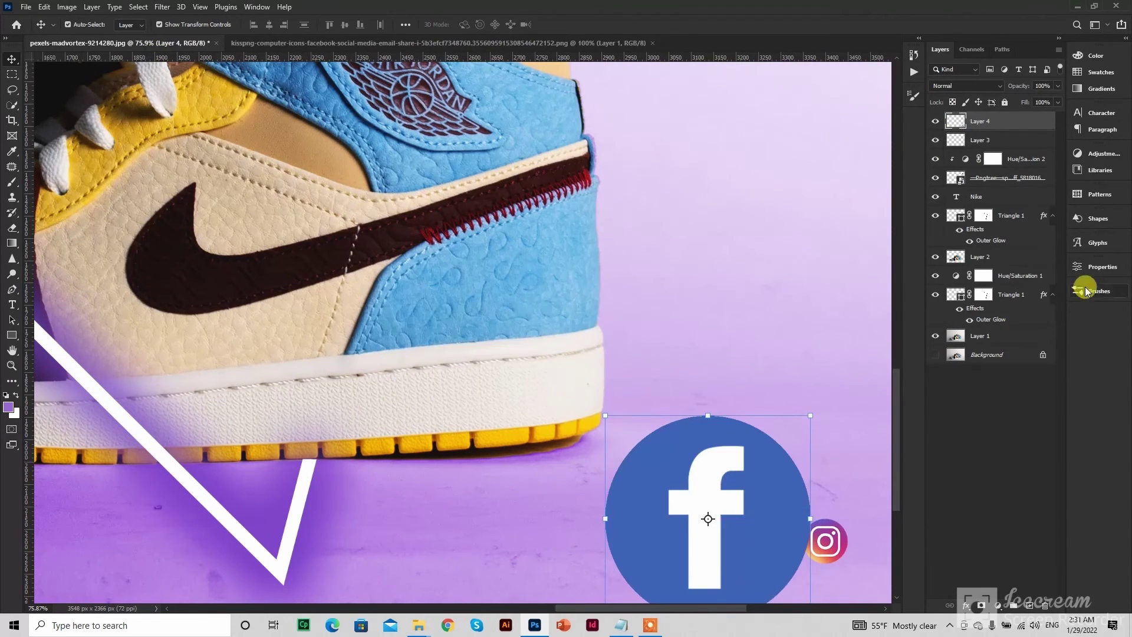
- Resize the Facebook icon to 100 px by 100 px and place it directly left of the Instagram icon, level with it
{"action": "left_click", "coordinate": [1084, 269]}
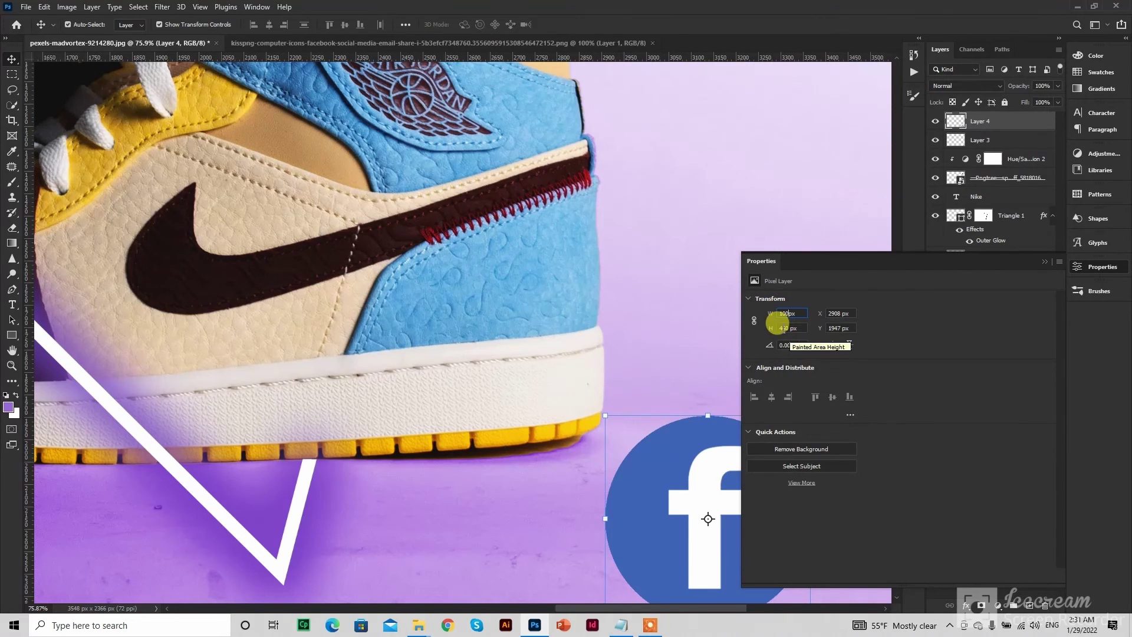
{"action": "double_click", "coordinate": [784, 329]}
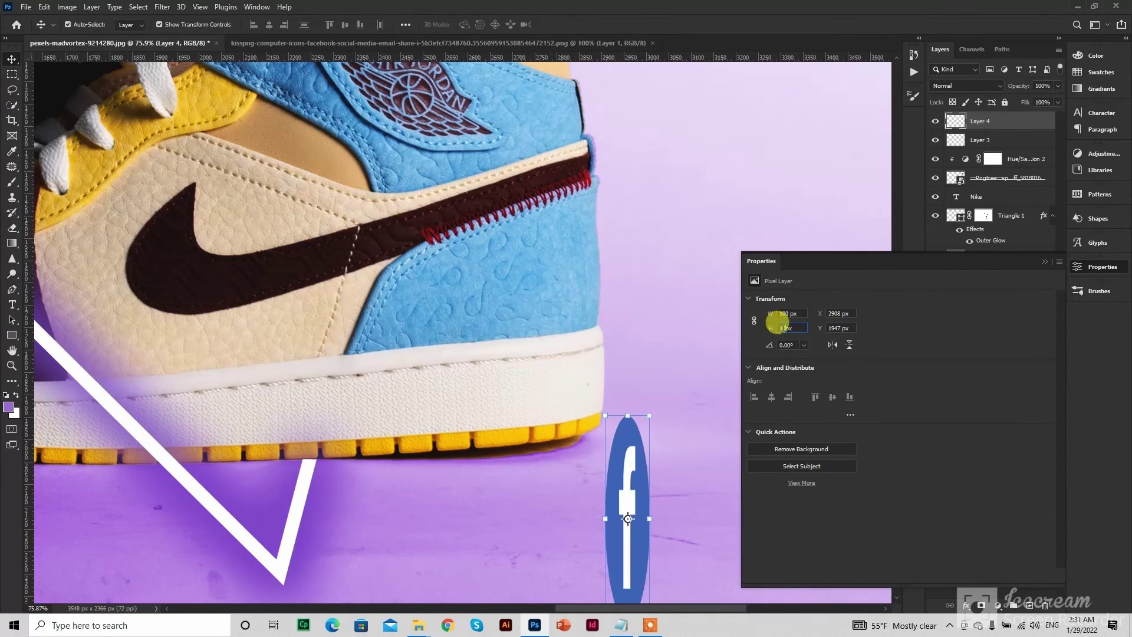
{"action": "type", "text": "100"}
{"action": "left_click", "coordinate": [1088, 268]}
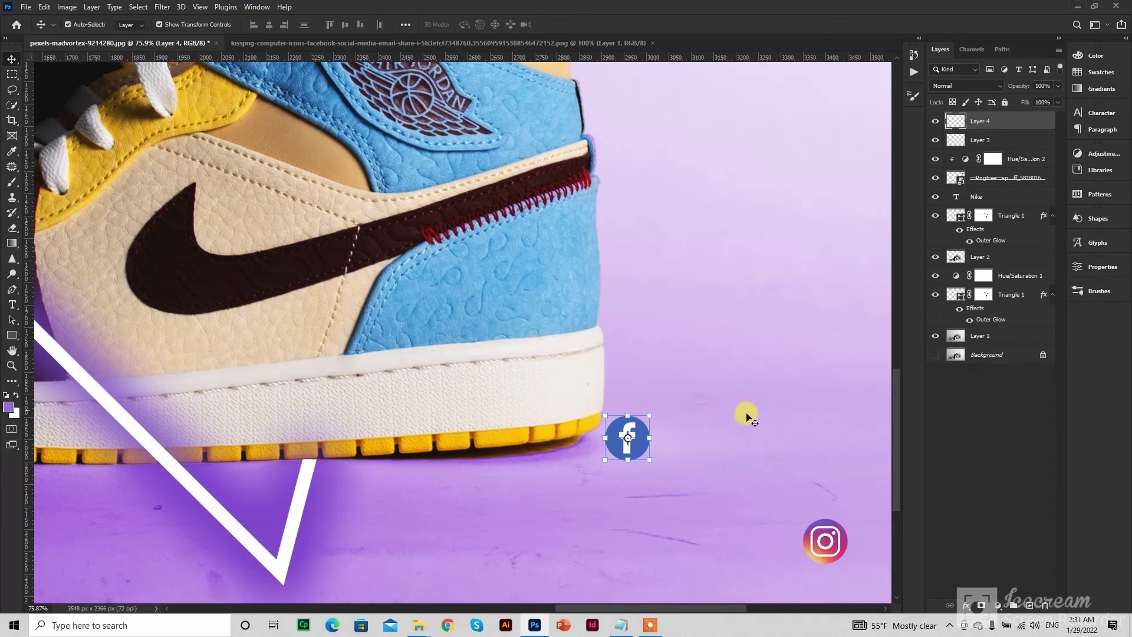
{"action": "left_click_drag", "start_coordinate": [651, 451], "coordinate": [784, 550]}
{"action": "left_click", "coordinate": [731, 466]}
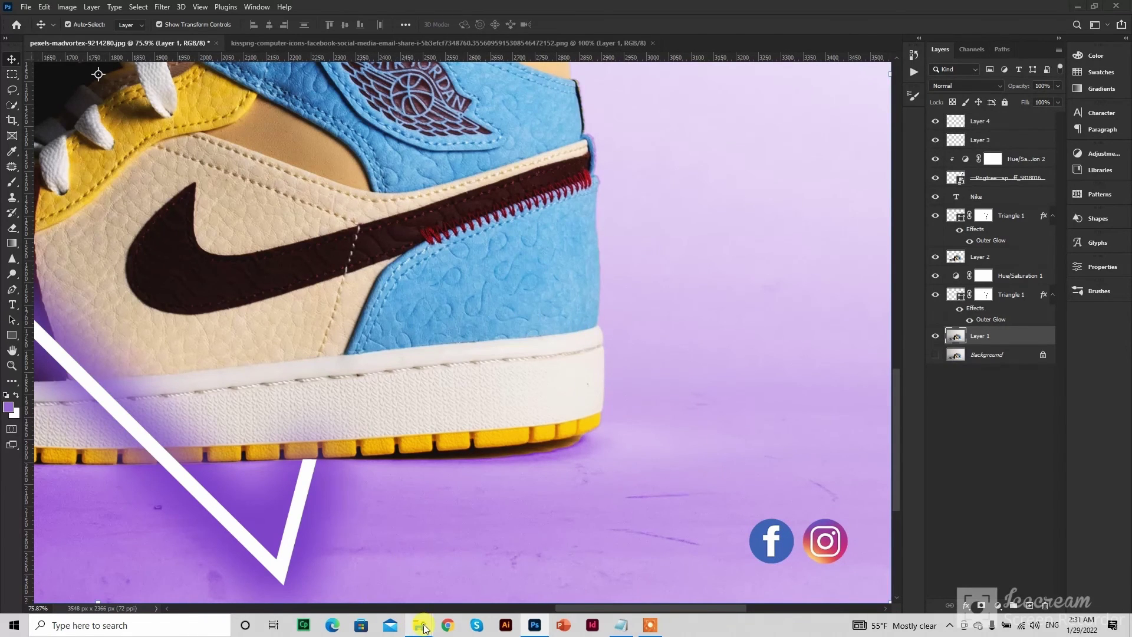
- Open the Twitter icon image from the Shoes folder and close the Facebook icon image
{"action": "mouse_move", "coordinate": [419, 624]}
{"action": "left_click", "coordinate": [394, 576]}
{"action": "left_click", "coordinate": [148, 152]}
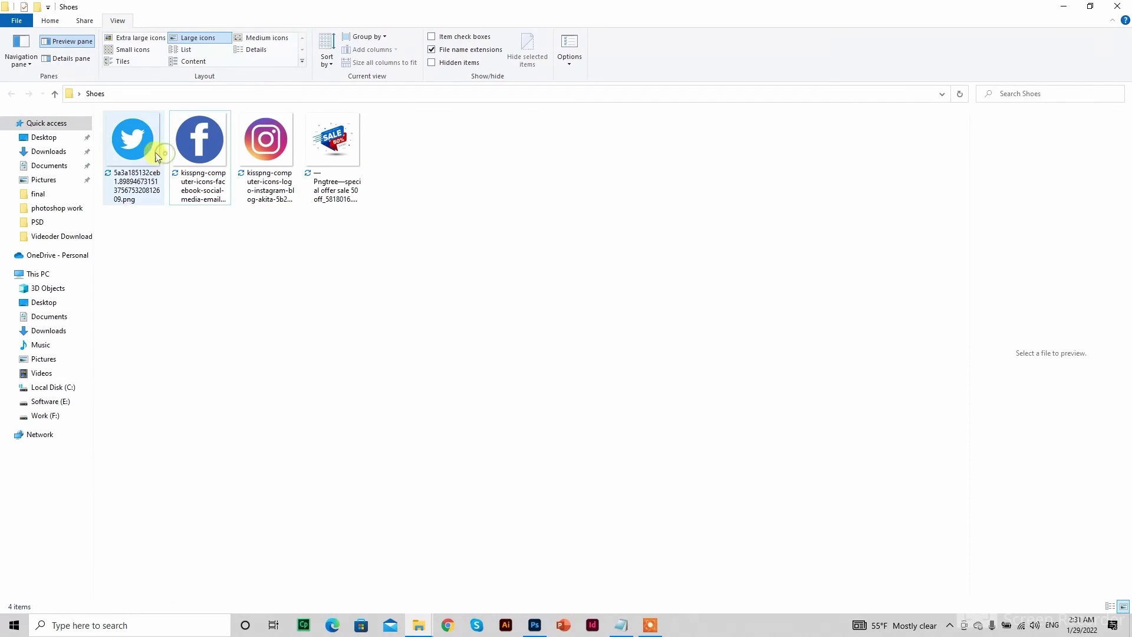
{"action": "left_click_drag", "start_coordinate": [150, 152], "coordinate": [682, 36]}
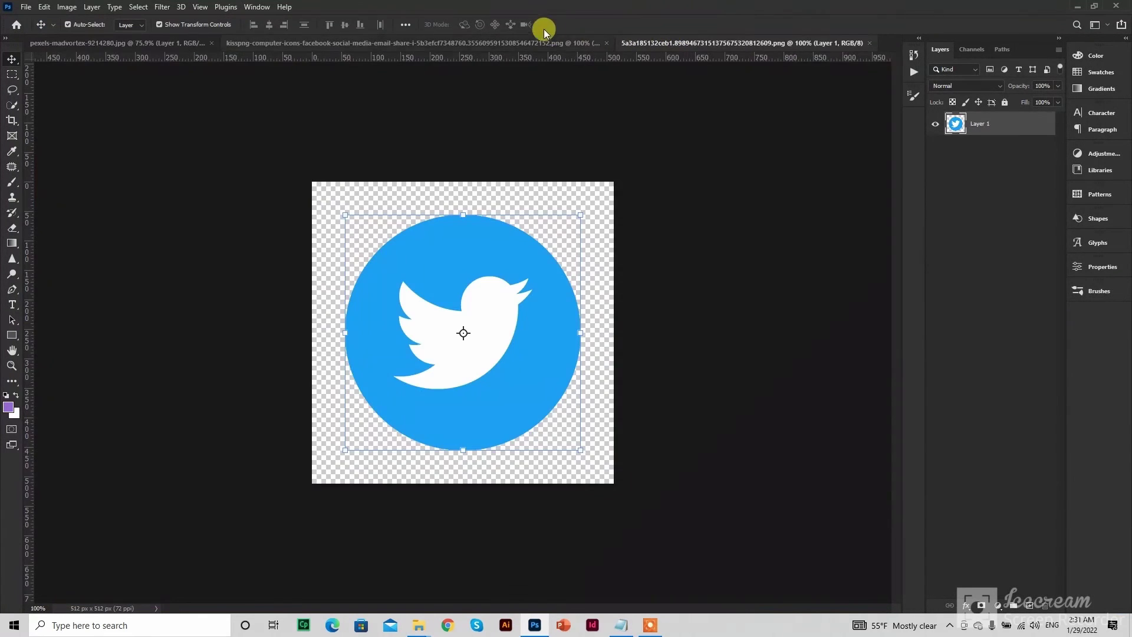
{"action": "left_click", "coordinate": [600, 43]}
{"action": "left_click", "coordinate": [647, 43]}
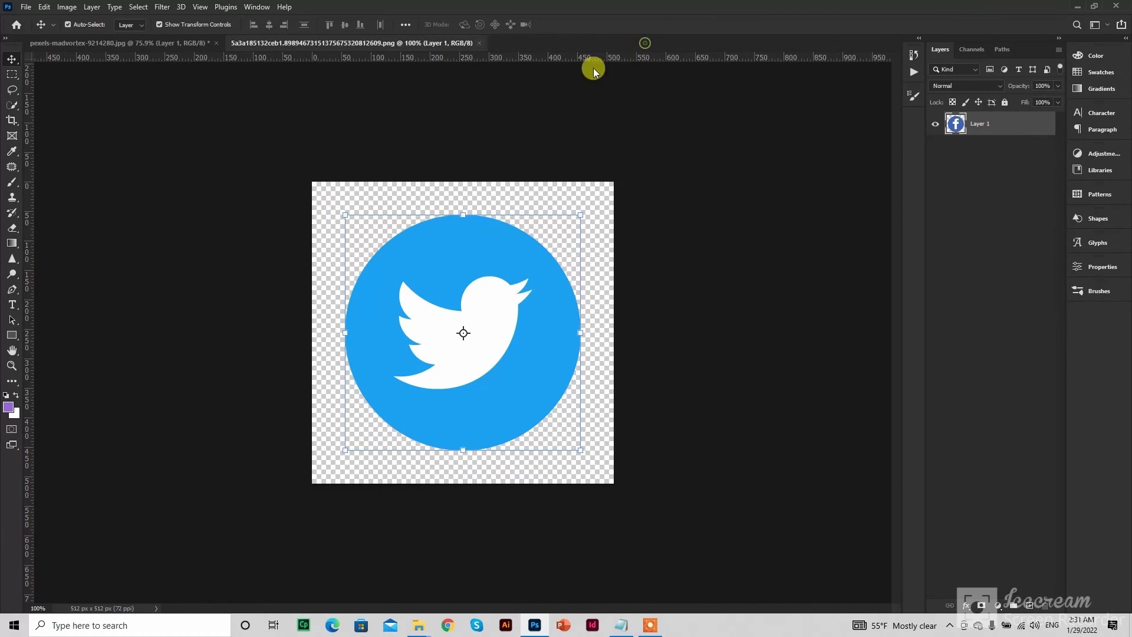
- Bring the Twitter icon into the poster left of the Facebook icon and move its layer to the top of the layer stack
{"action": "left_click_drag", "start_coordinate": [541, 293], "coordinate": [179, 44]}
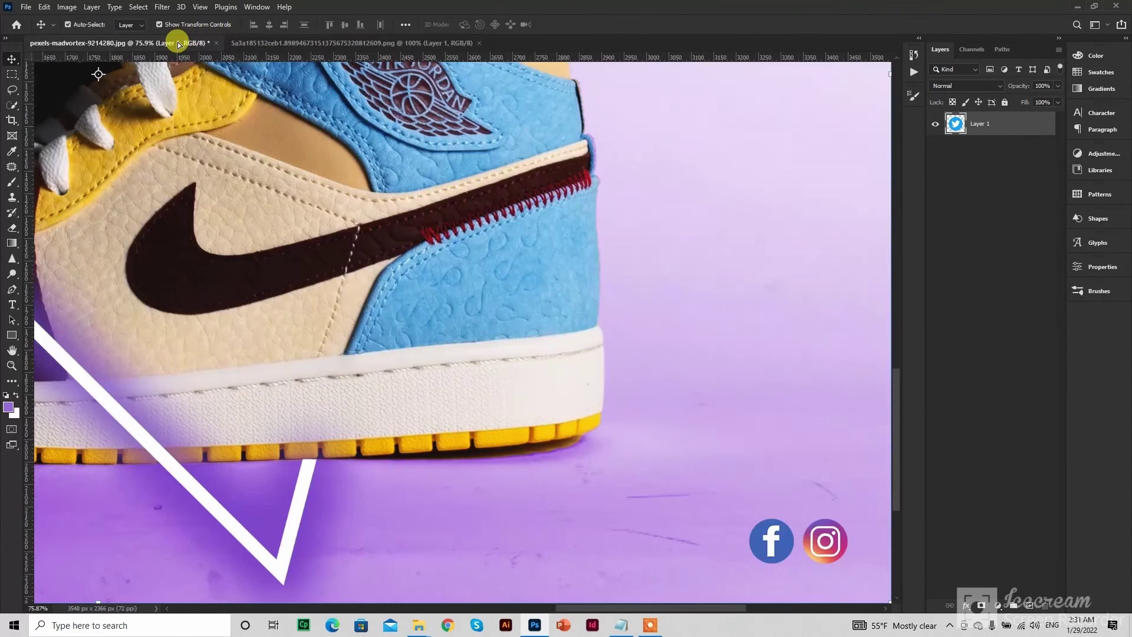
{"action": "left_click_drag", "start_coordinate": [624, 444], "coordinate": [648, 491]}
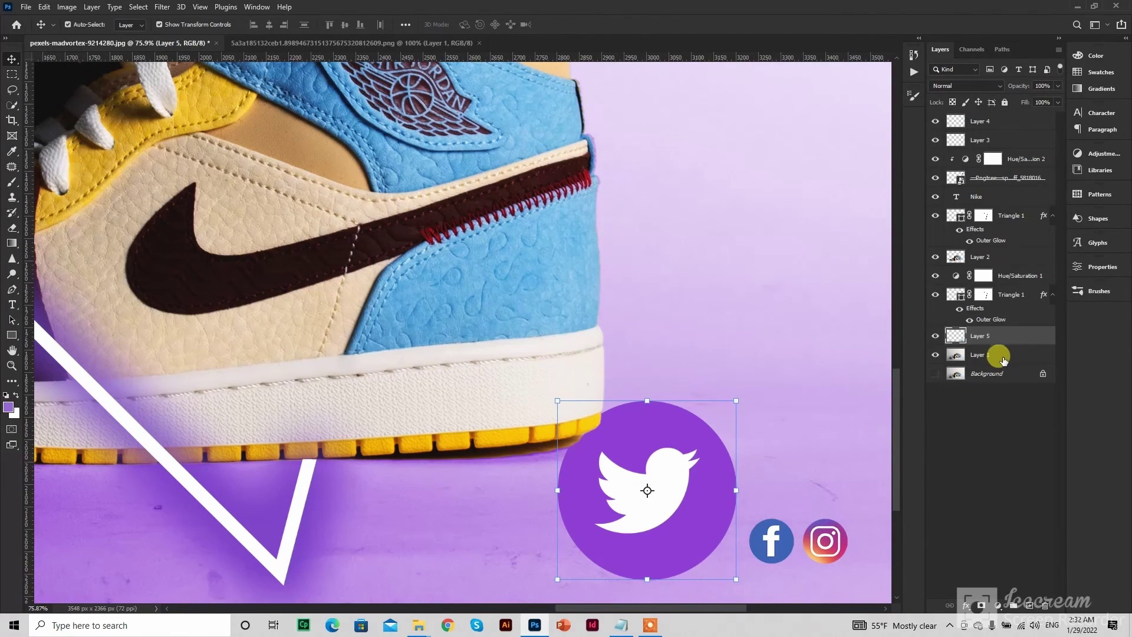
{"action": "left_click_drag", "start_coordinate": [1009, 333], "coordinate": [1007, 121]}
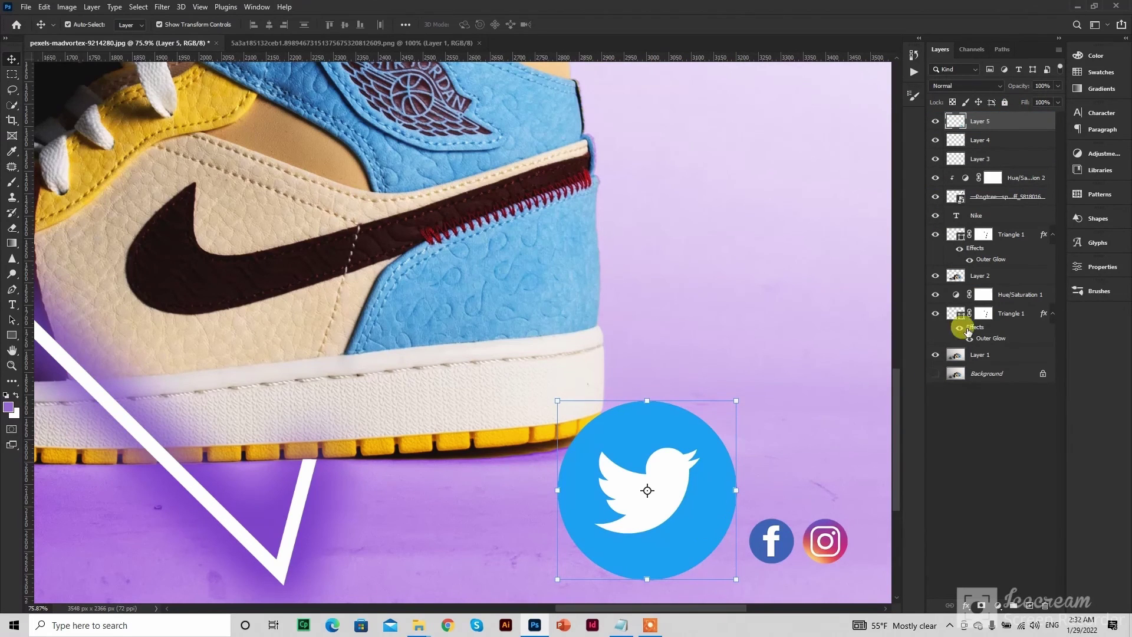
- Resize the Twitter icon to 100 px wide by 100 px high
{"action": "left_click", "coordinate": [1100, 267]}
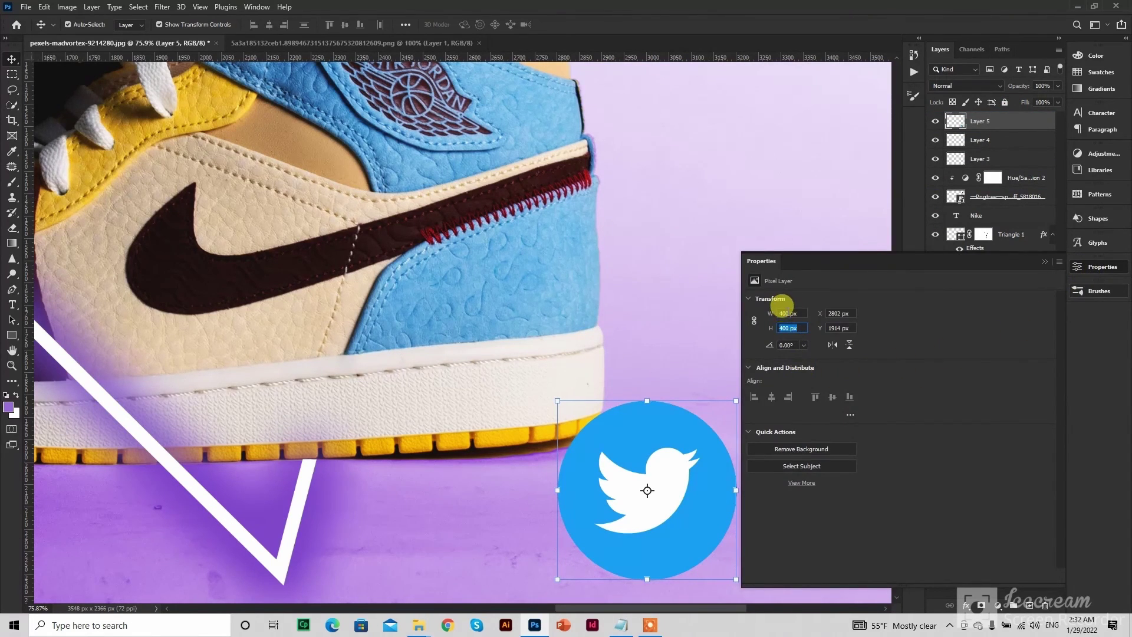
{"action": "left_click", "coordinate": [786, 311]}
{"action": "key", "text": "Return"}
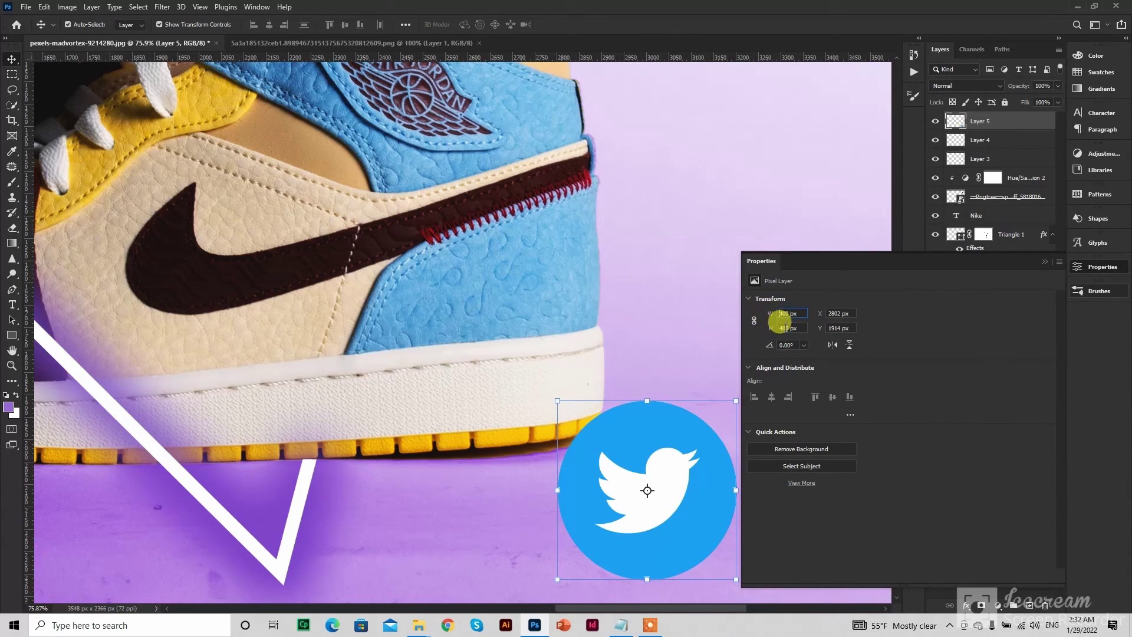
{"action": "left_click", "coordinate": [786, 328]}
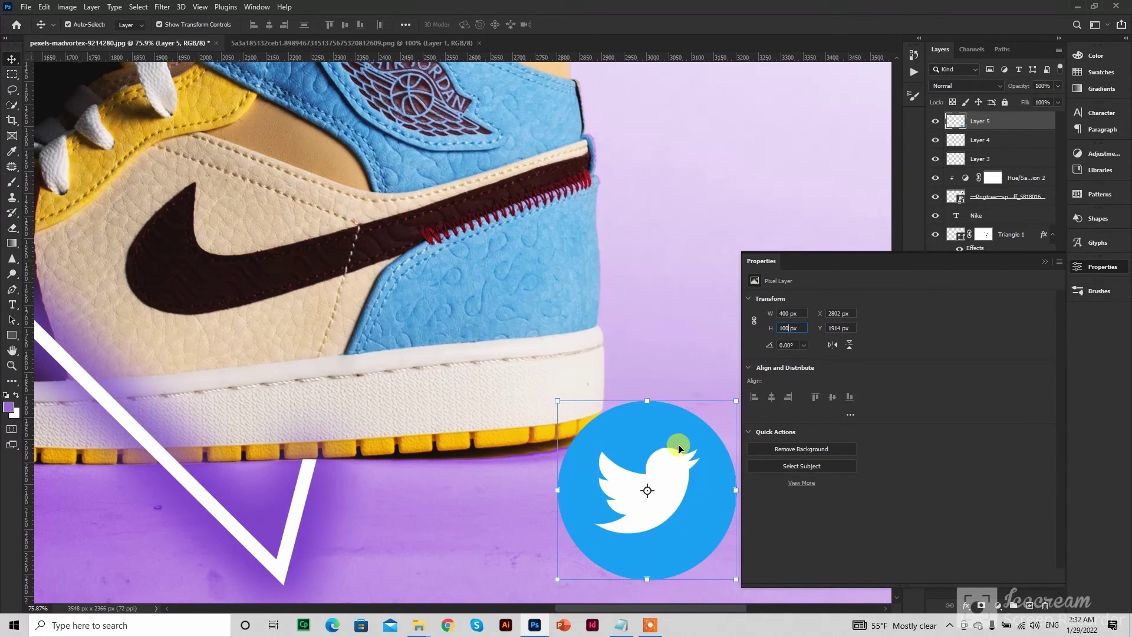
{"action": "left_click", "coordinate": [1102, 268]}
{"action": "left_click", "coordinate": [726, 495]}
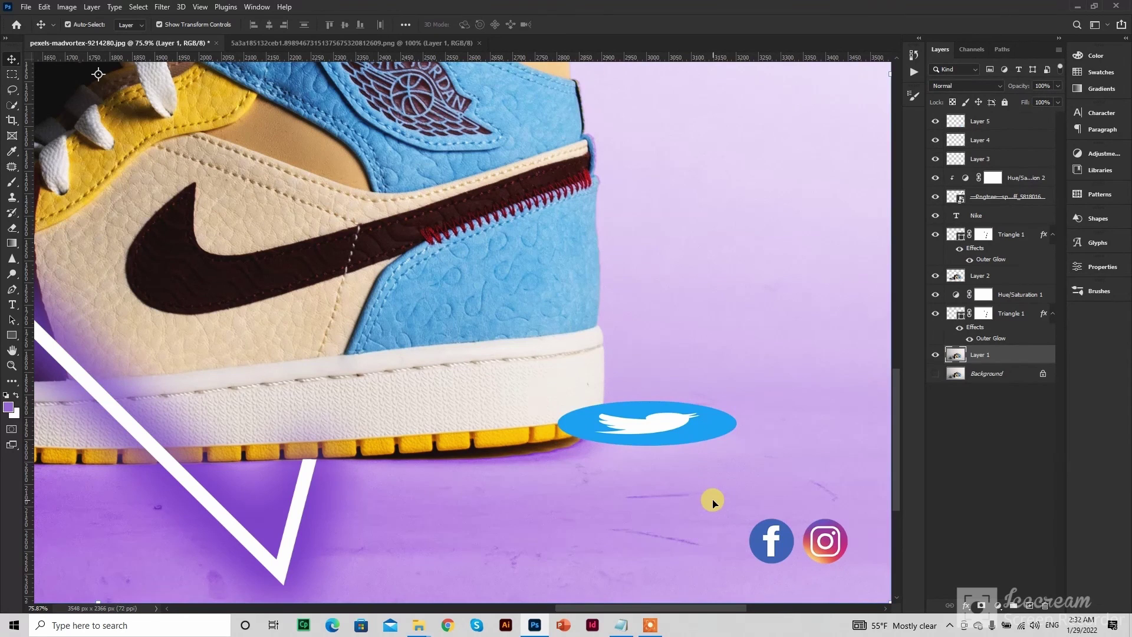
{"action": "left_click", "coordinate": [702, 431]}
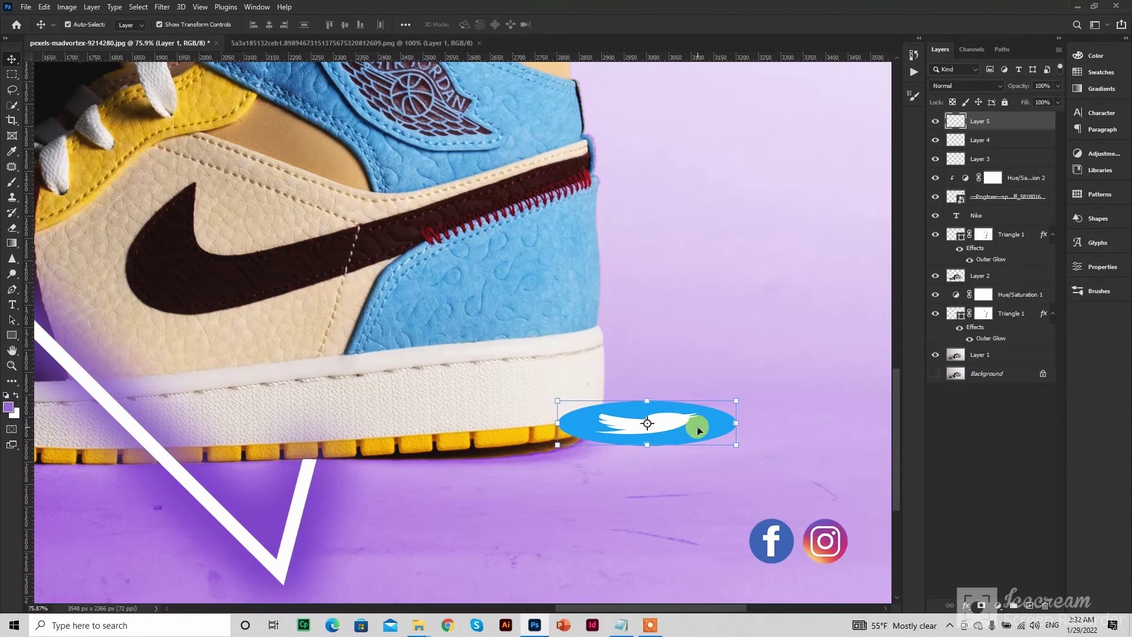
{"action": "left_click", "coordinate": [1101, 267]}
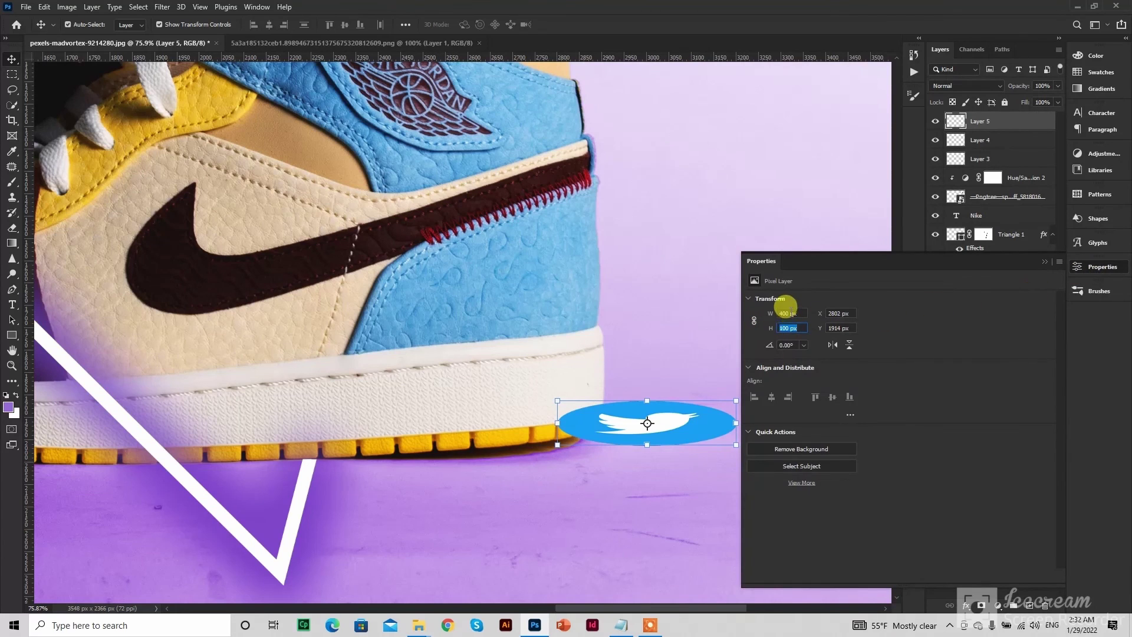
{"action": "left_click_drag", "start_coordinate": [790, 312], "coordinate": [768, 314]}
{"action": "key", "text": "Return"}
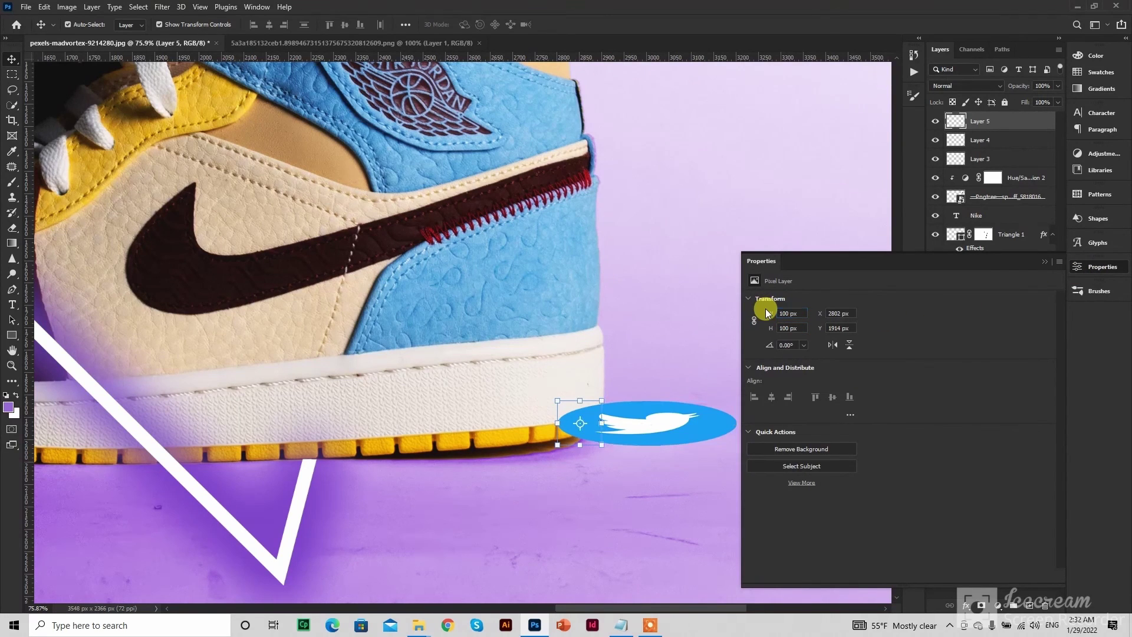
{"action": "left_click", "coordinate": [1108, 267]}
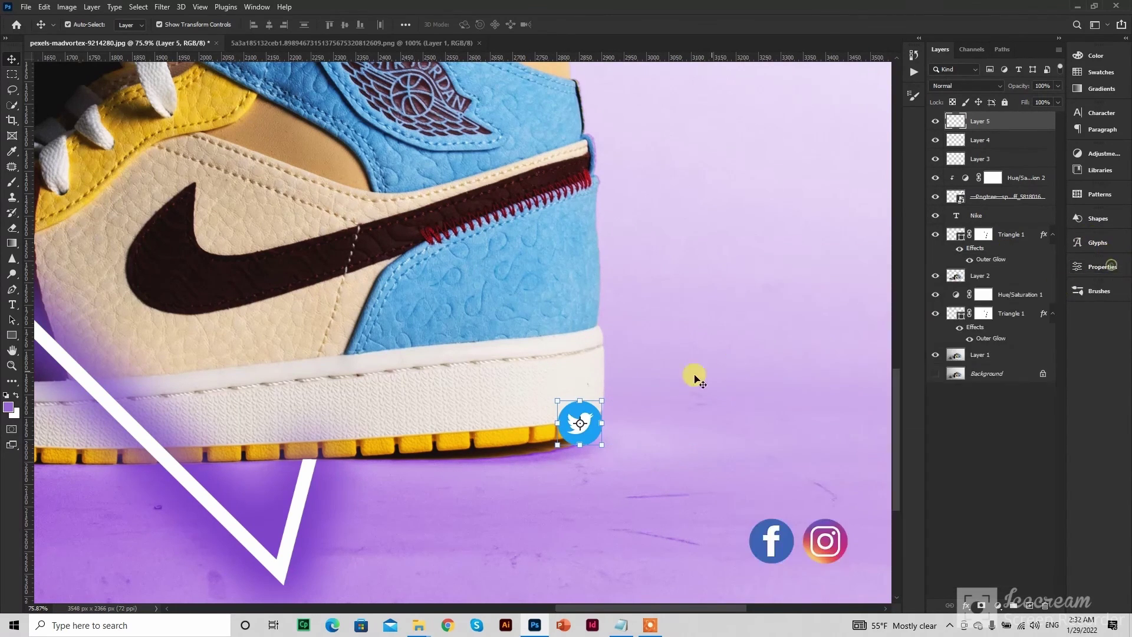
- Move the Twitter icon into line directly left of the Facebook icon and deselect all layers
{"action": "left_click_drag", "start_coordinate": [594, 438], "coordinate": [727, 550]}
{"action": "left_click", "coordinate": [718, 454]}
{"action": "scroll", "coordinate": [667, 450], "scroll_direction": "down", "scroll_amount": 8}
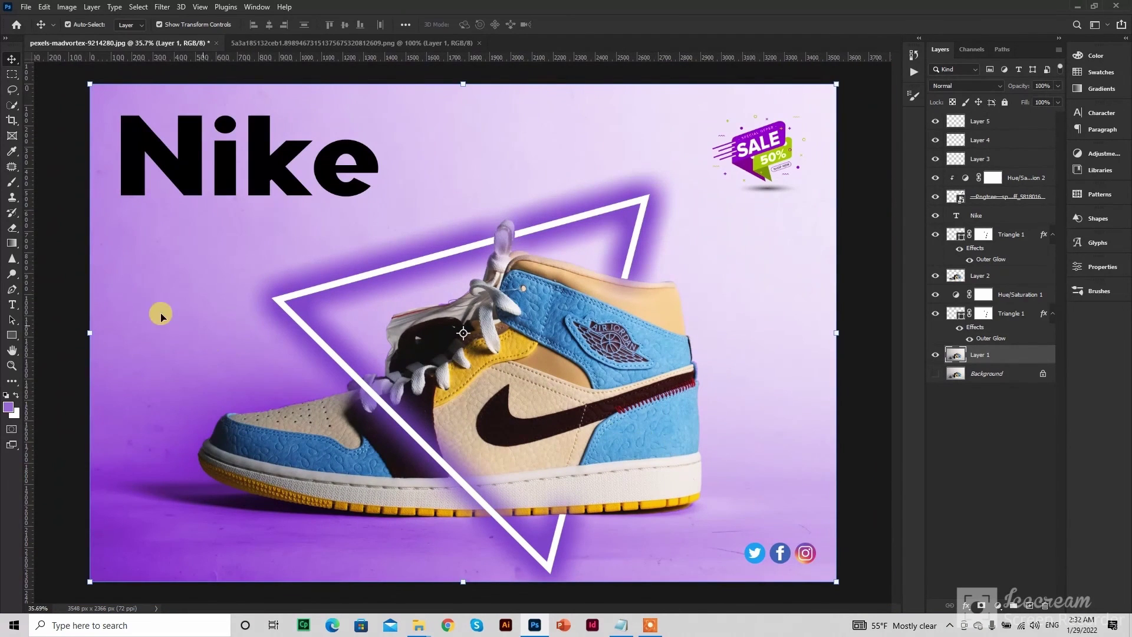
{"action": "left_click", "coordinate": [61, 227]}
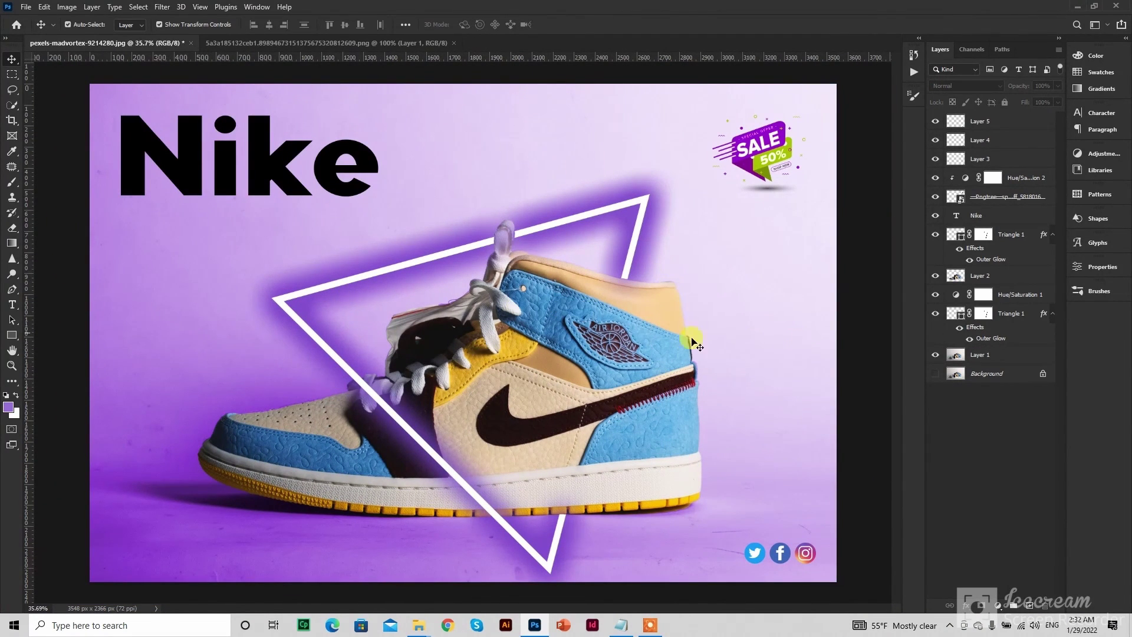
- Group all layers from Layer 1 up to Layer 5, leaving out the Background layer
{"action": "left_click", "coordinate": [965, 355]}
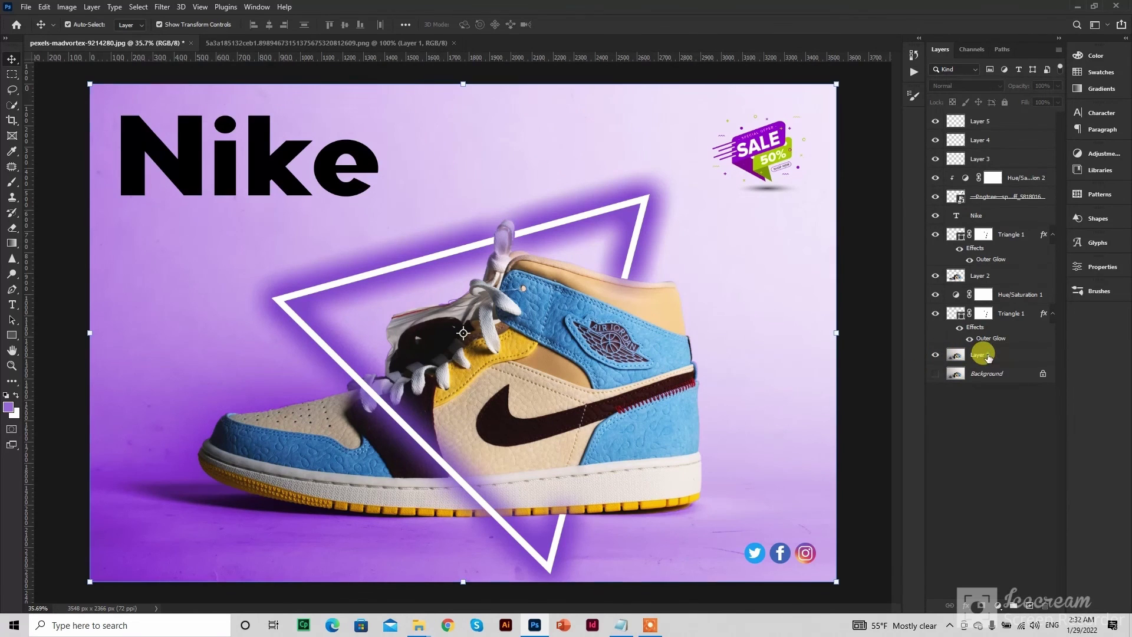
{"action": "left_click", "coordinate": [1001, 125], "text": "shift"}
{"action": "right_click", "coordinate": [1002, 125]}
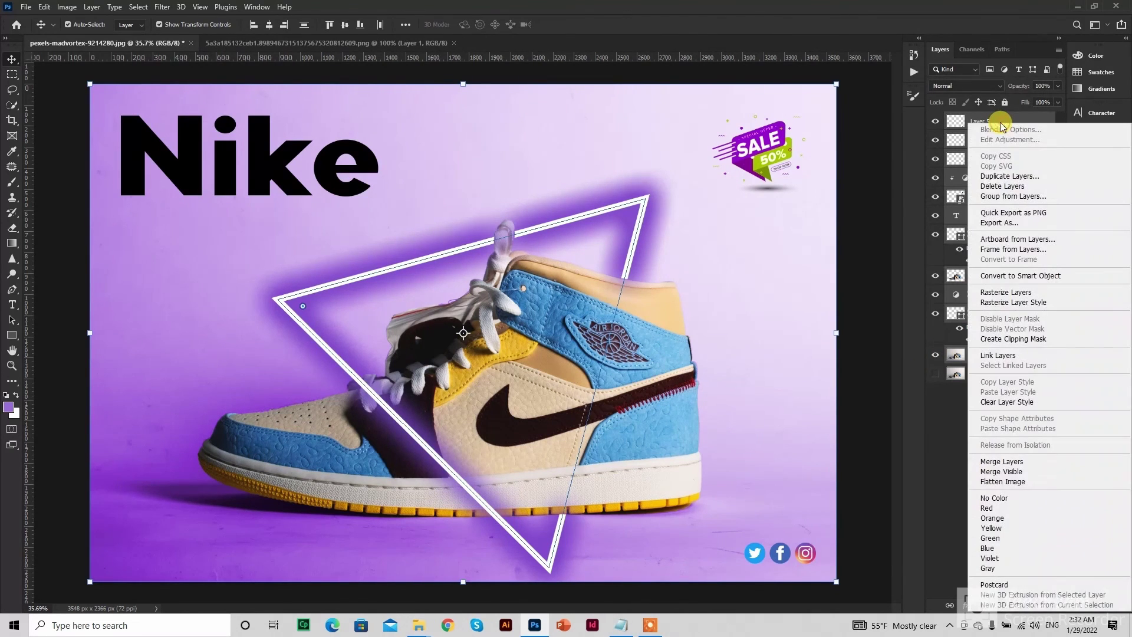
{"action": "key", "text": "Escape"}
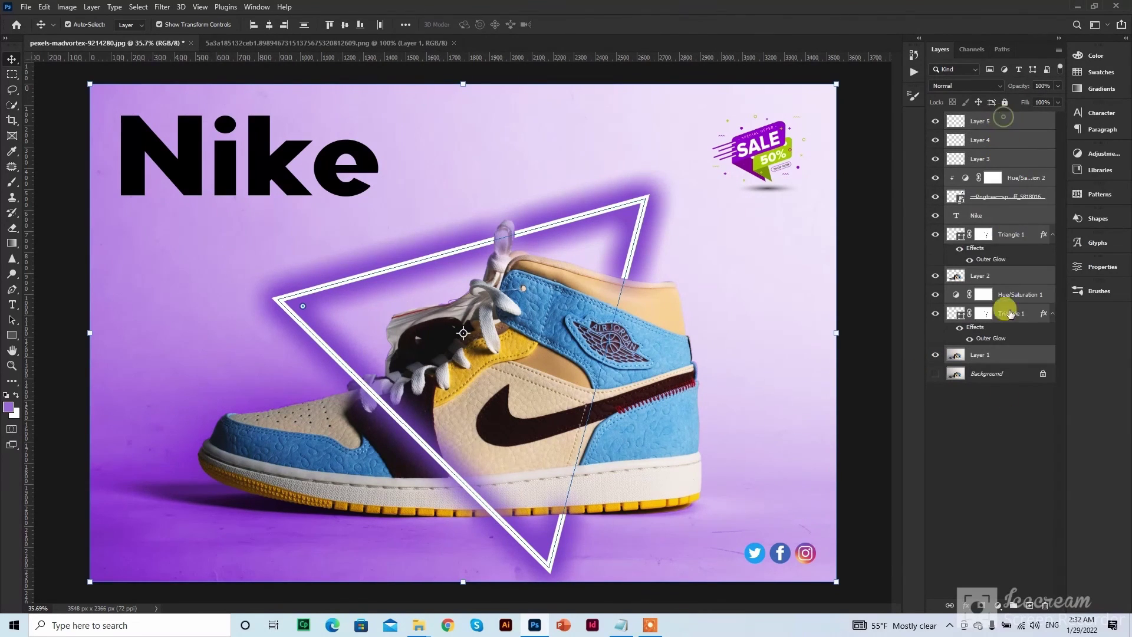
{"action": "left_click", "coordinate": [1013, 605]}
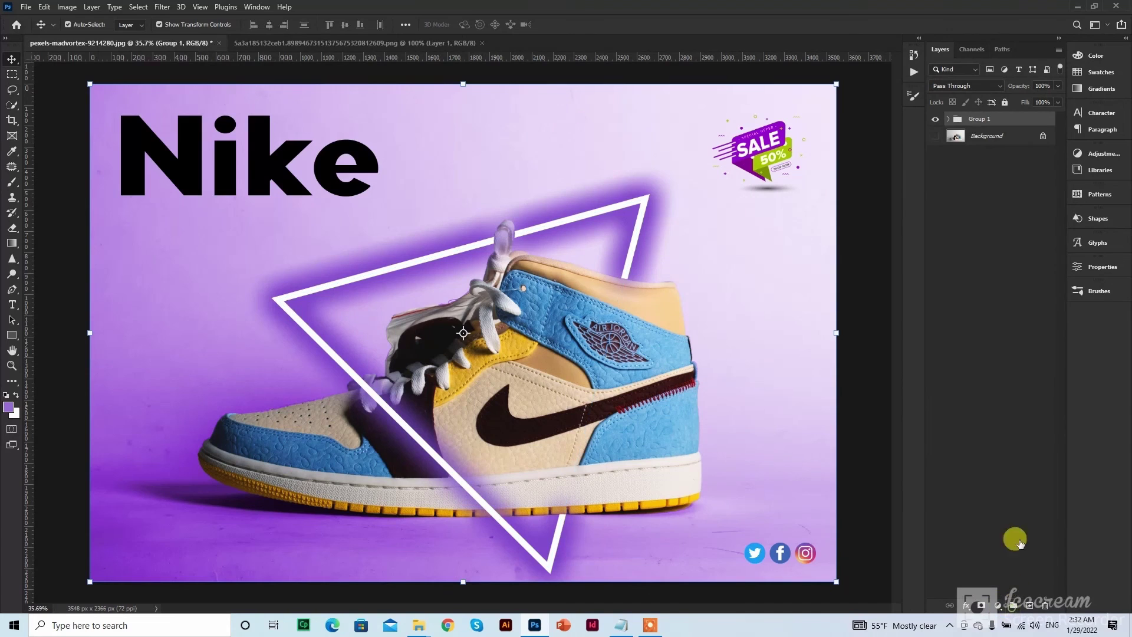
- Toggle between the layer group and the Background layer to compare the finished poster with the original photo
{"action": "left_click", "coordinate": [936, 120]}
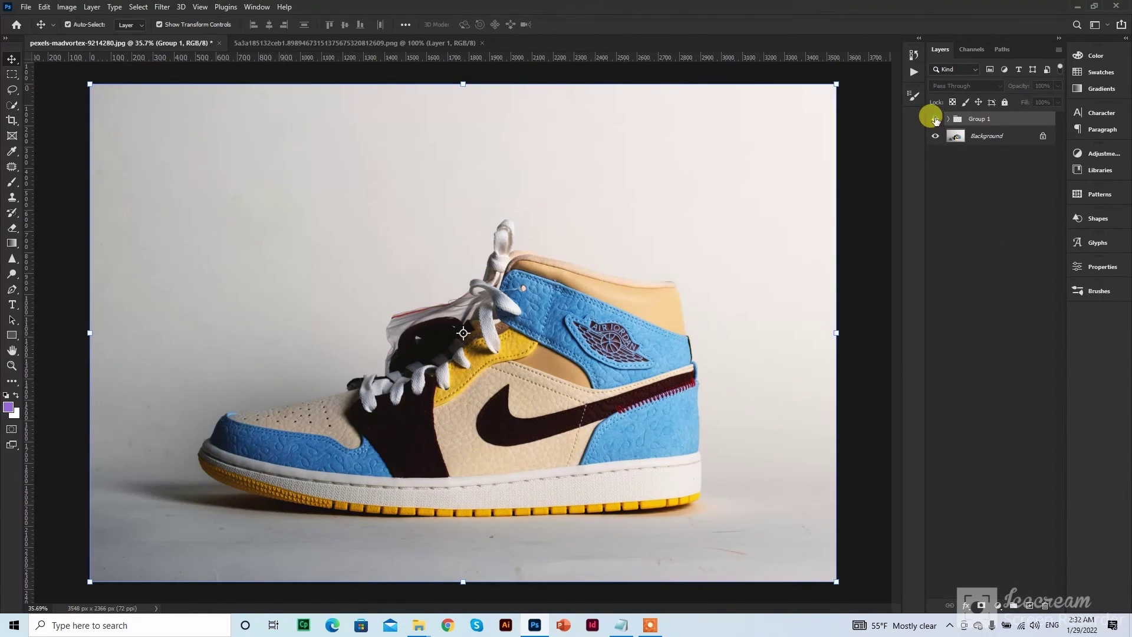
{"action": "left_click", "coordinate": [936, 119]}
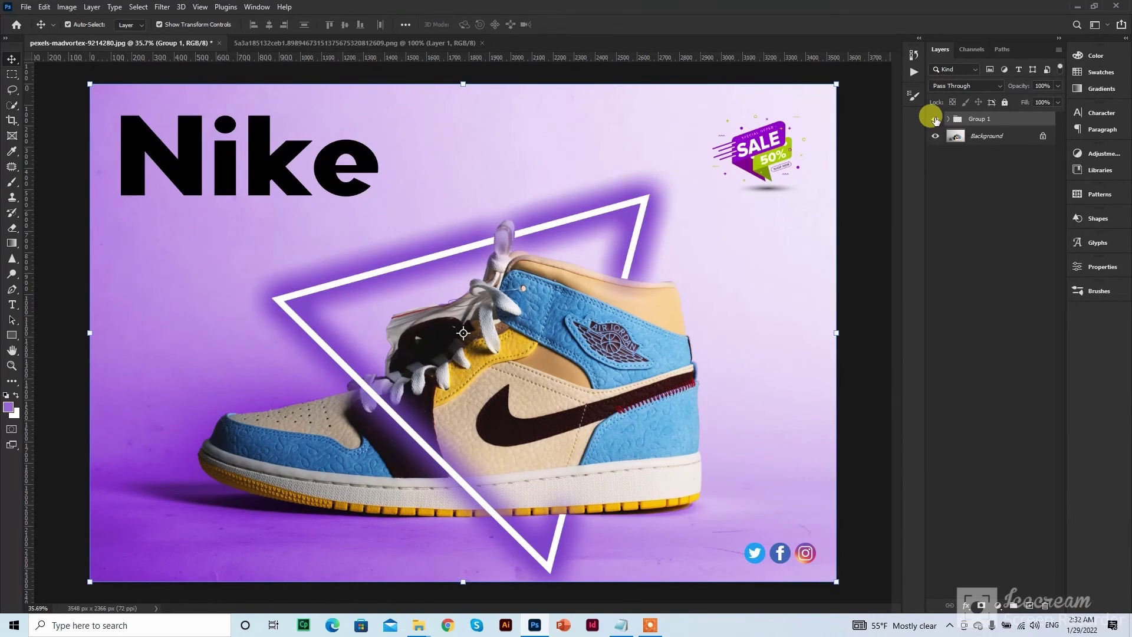
{"action": "left_click", "coordinate": [936, 119]}
{"action": "left_click", "coordinate": [936, 119]}
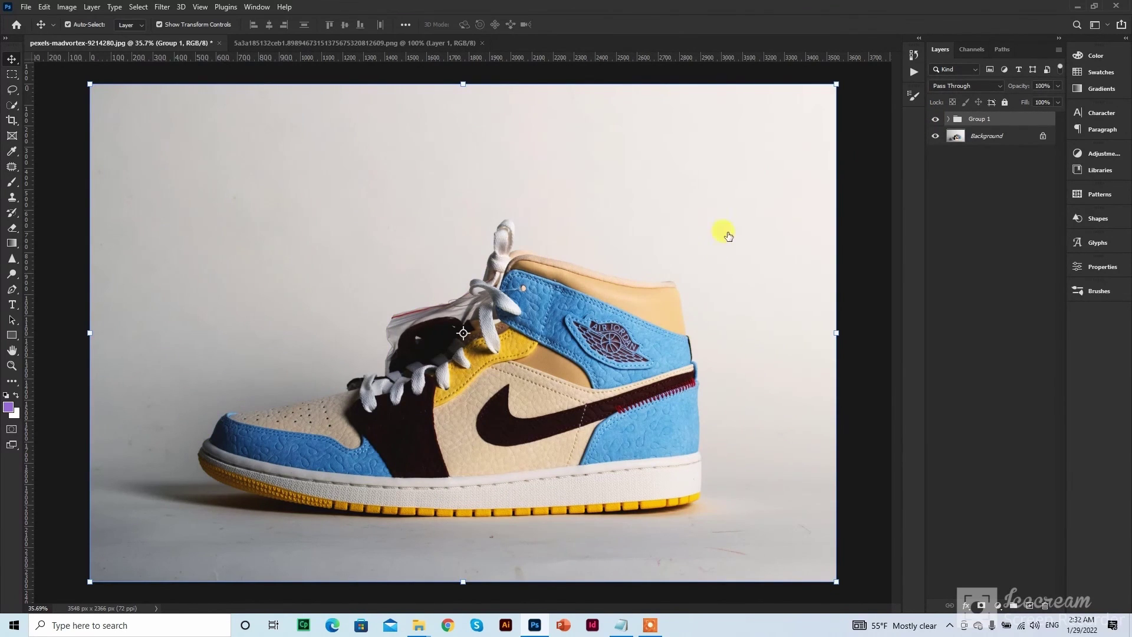